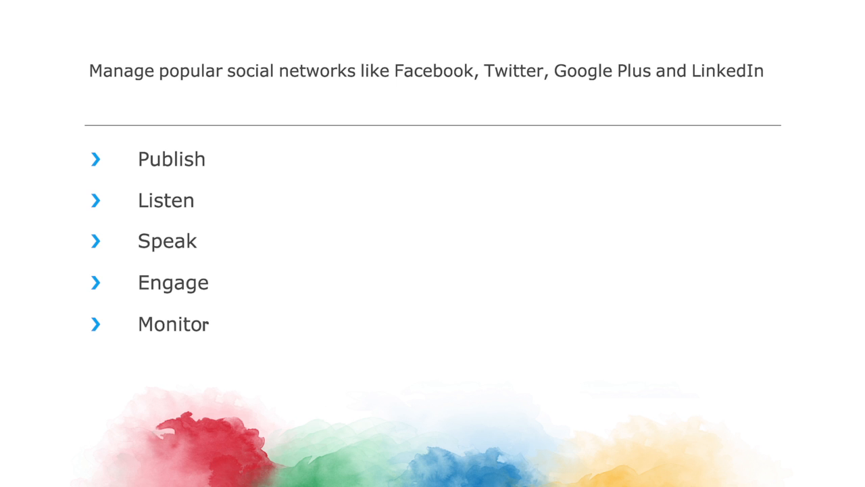
key(Right)
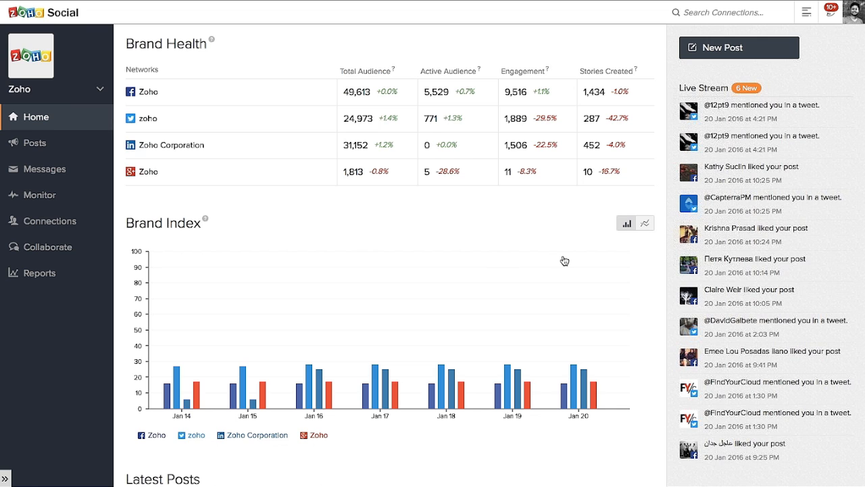
scroll(804, 232, down, 4)
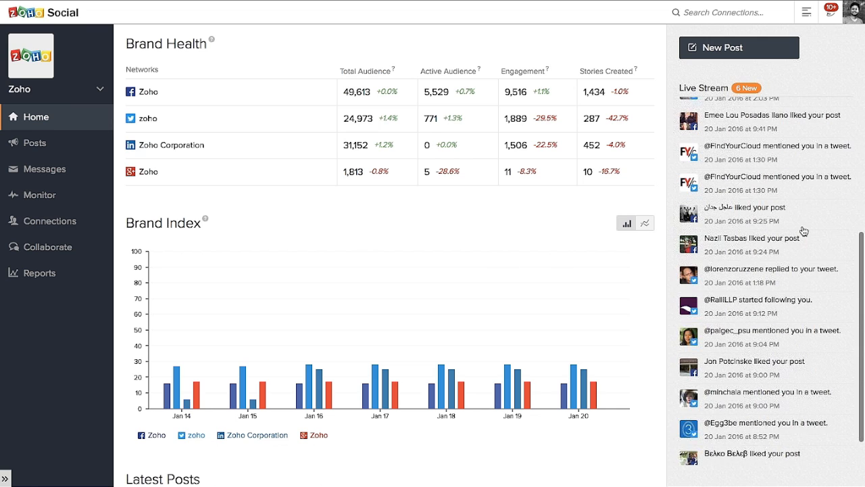
scroll(804, 236, up, 4)
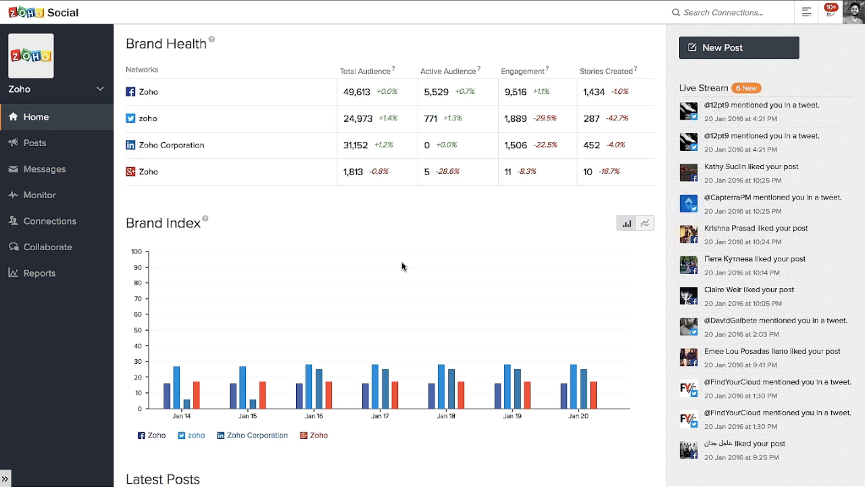
scroll(402, 266, down, 6)
scroll(402, 263, up, 6)
click(769, 56)
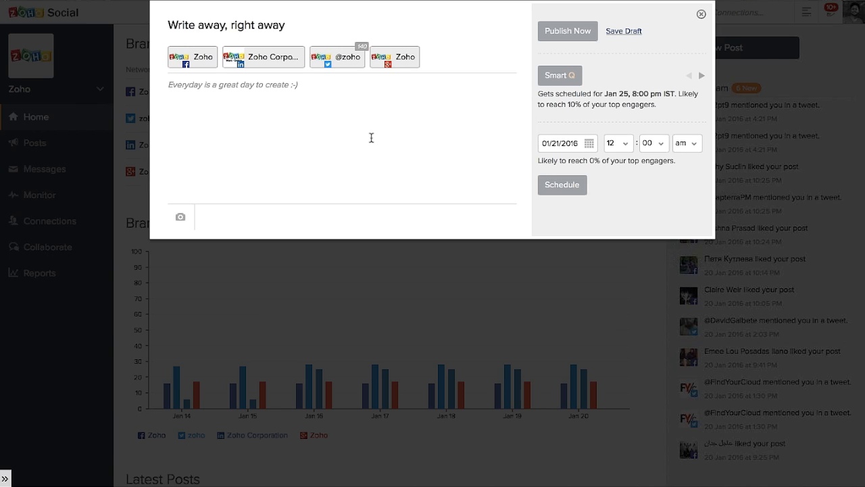
text(He)
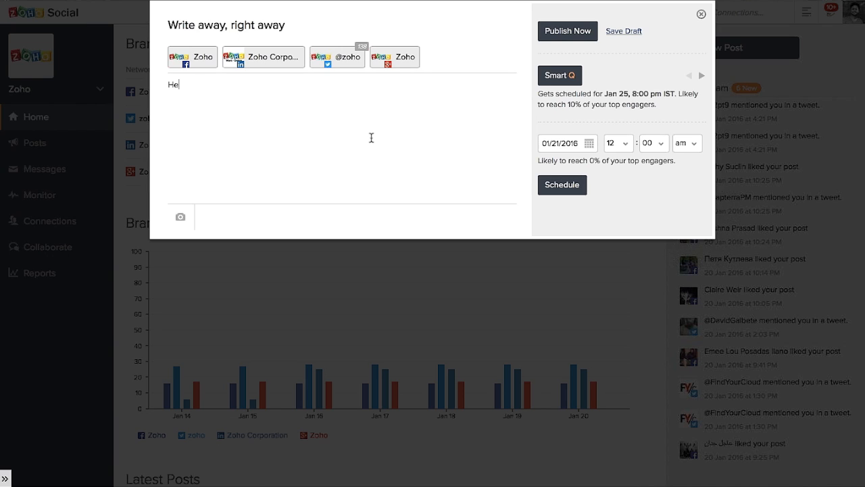
text(re's a ;l)
key(BackSpace)
text(ive tweet from Zoho Social Webi)
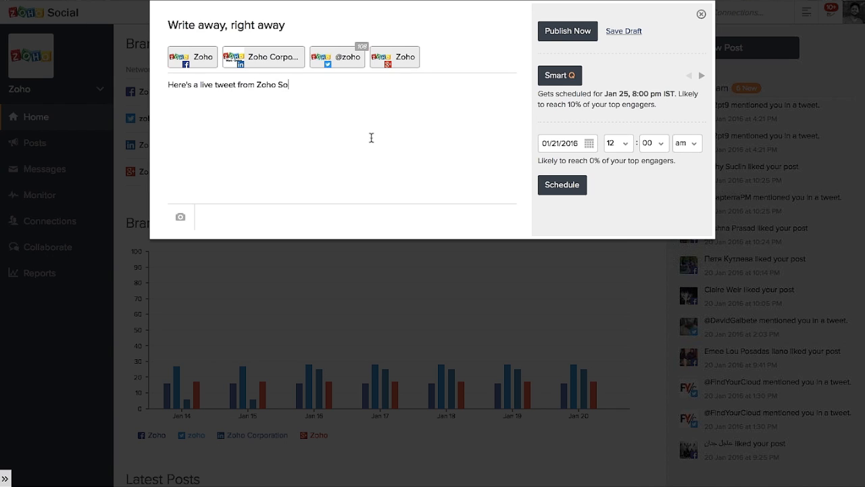
text(nar.)
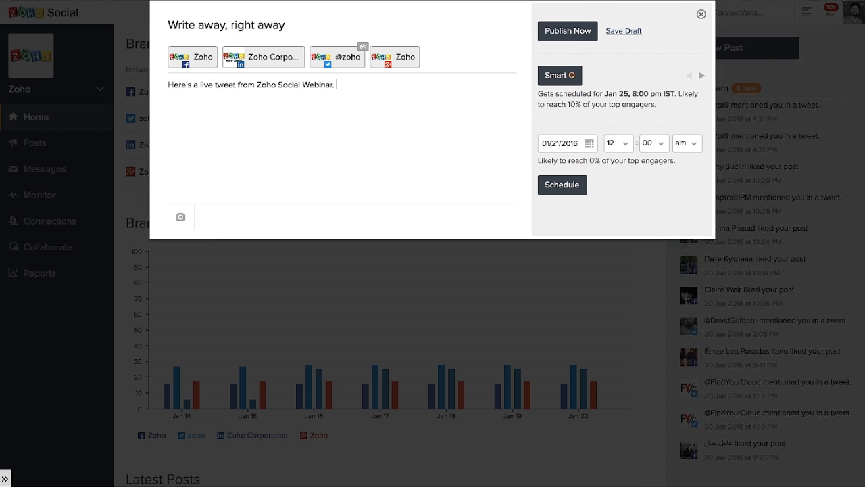
text(https://www.zoho.com/social/webinar.html)
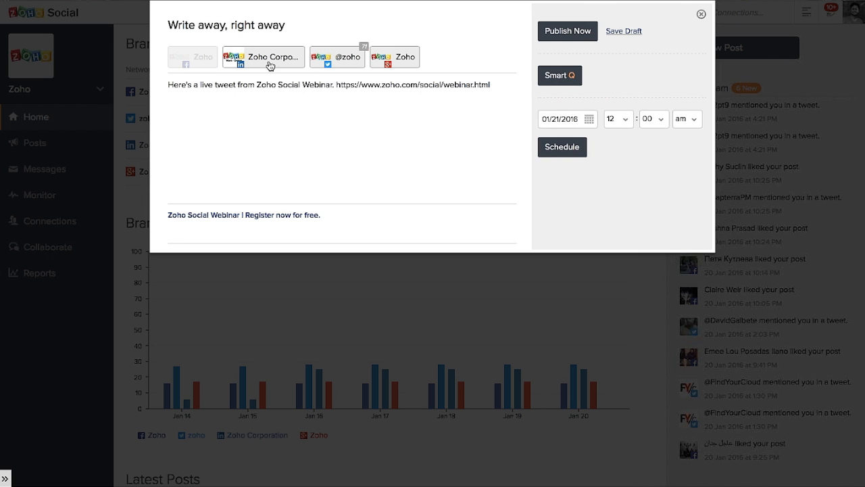
click(270, 65)
click(392, 62)
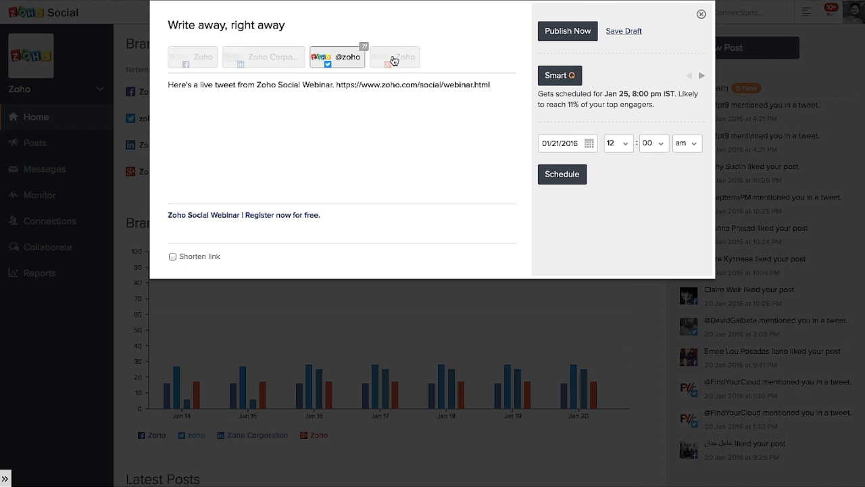
click(507, 215)
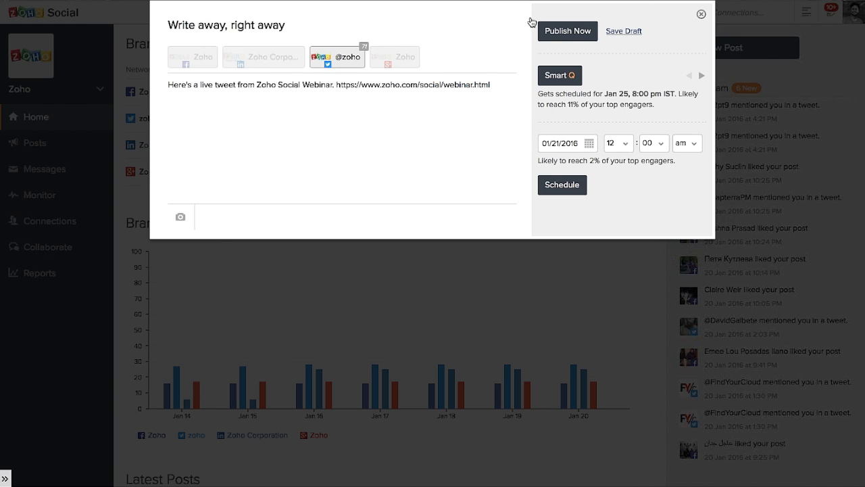
click(566, 31)
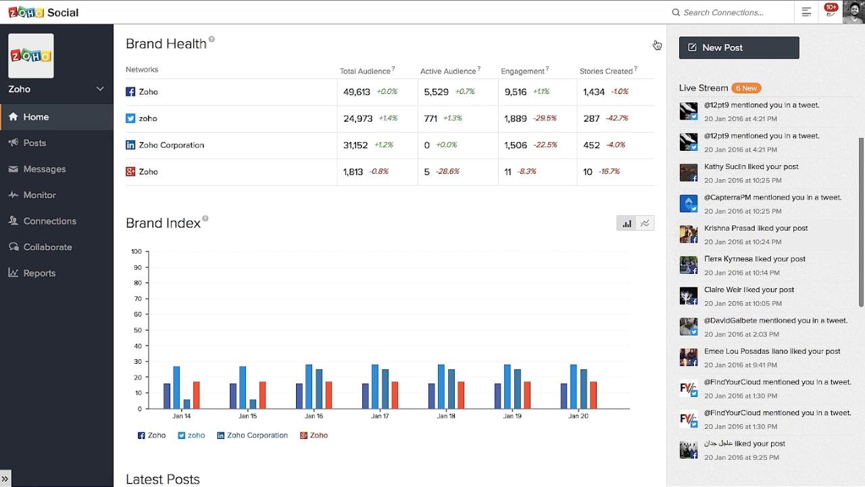
- Draft another new post reading "Test" and set its schedule to 02/05/2016 at 6:00 pm
click(704, 58)
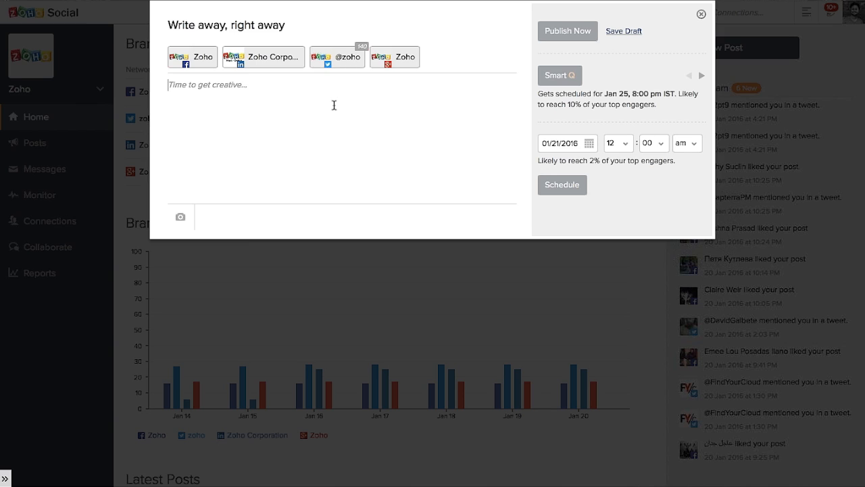
text(Test)
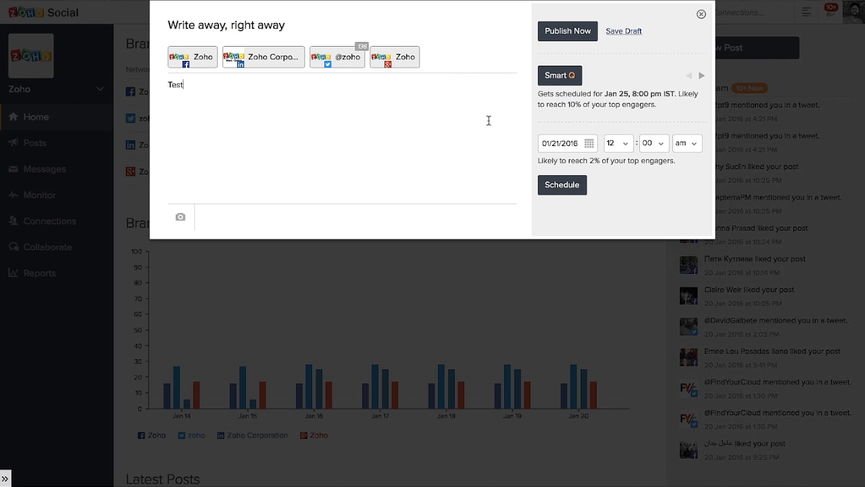
click(590, 143)
click(640, 161)
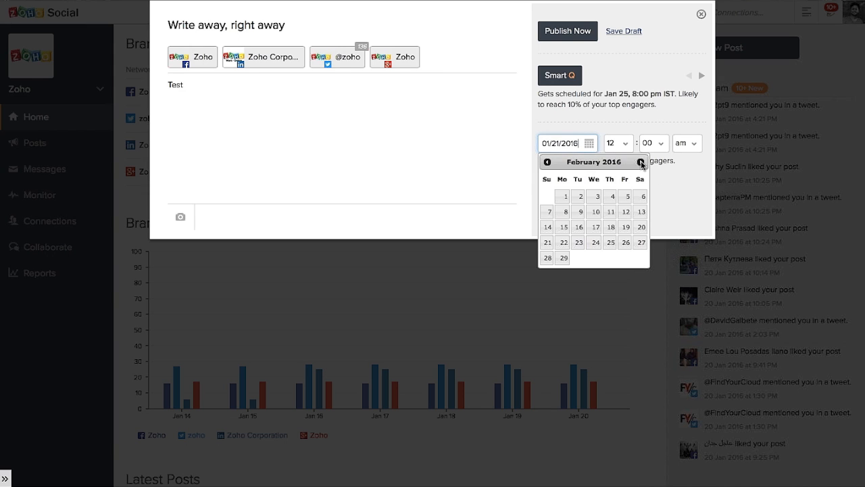
click(626, 196)
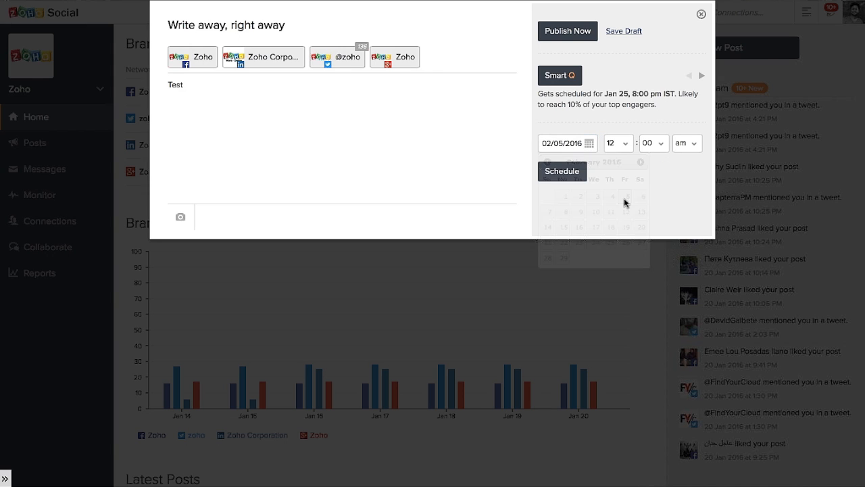
click(624, 144)
click(624, 208)
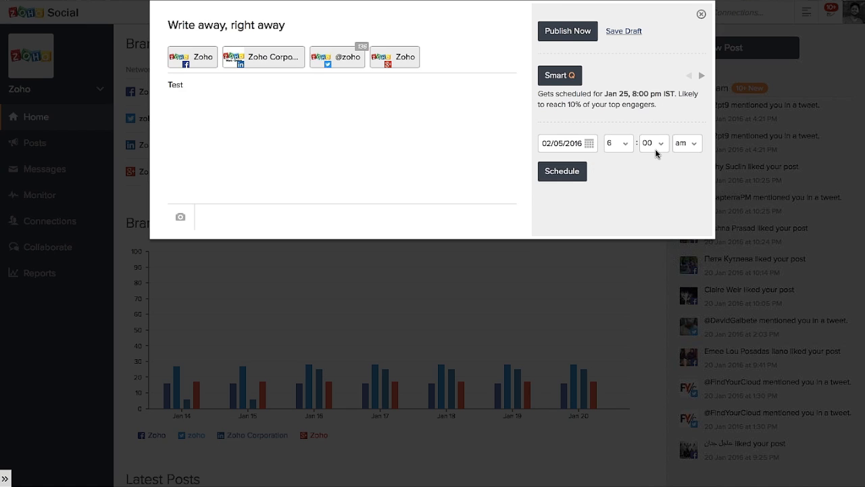
click(685, 143)
click(684, 155)
click(571, 186)
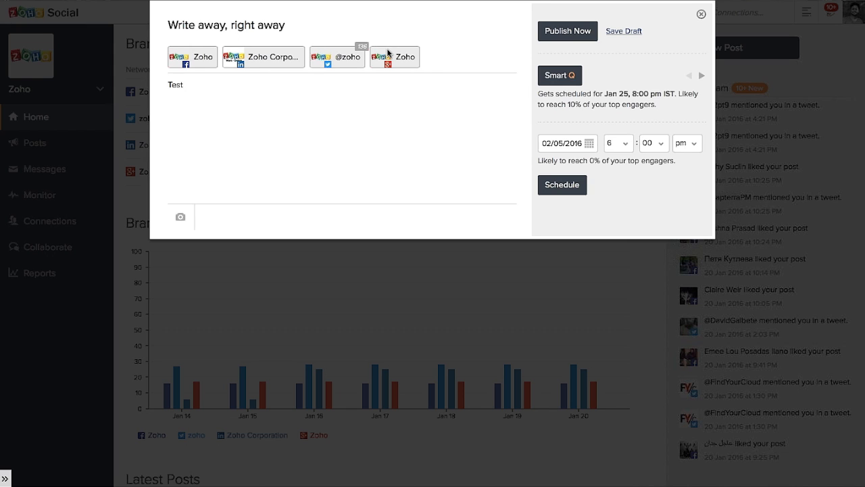
- Limit the "Test" post to the Google Plus page and advance to the next SmartQ time suggestion
click(194, 59)
click(323, 64)
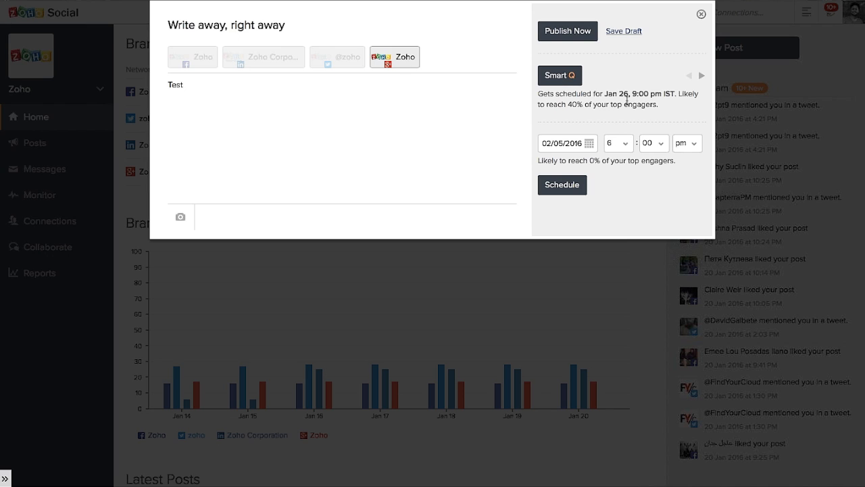
click(702, 75)
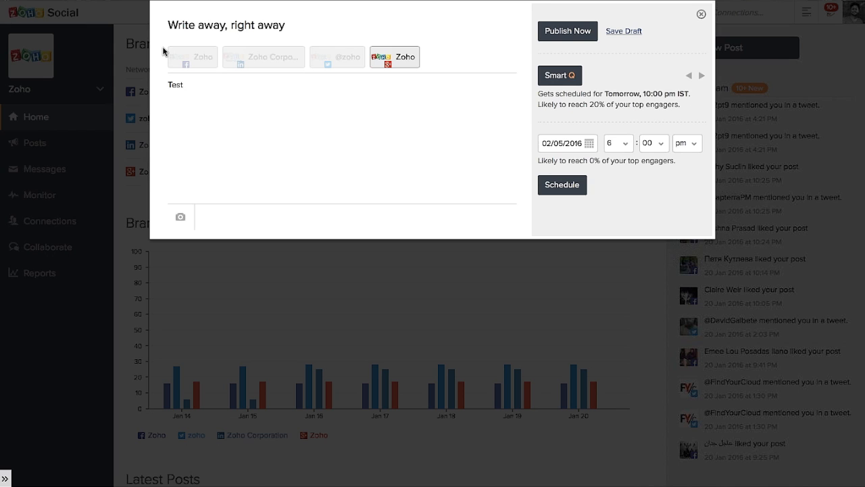
- Switch the "Test" post to the Facebook page only and choose a Custom audience instead of Public
click(188, 58)
click(396, 60)
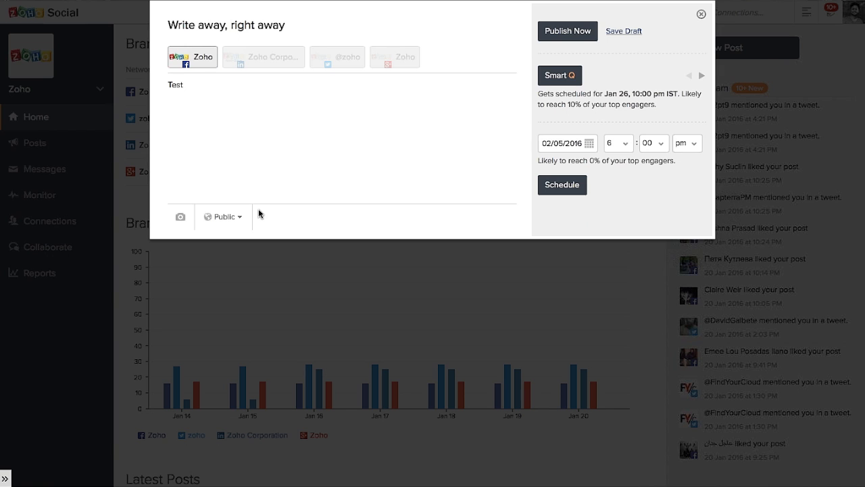
click(240, 219)
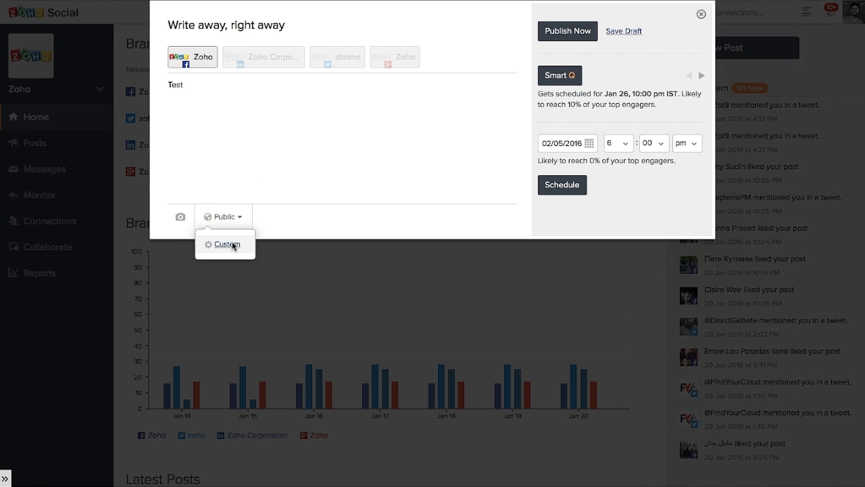
click(228, 244)
- Add United Kingdom and United States as the countries of the target audience
click(391, 109)
text(united)
key(Down)
key(Down)
key(Return)
text(united s)
key(Return)
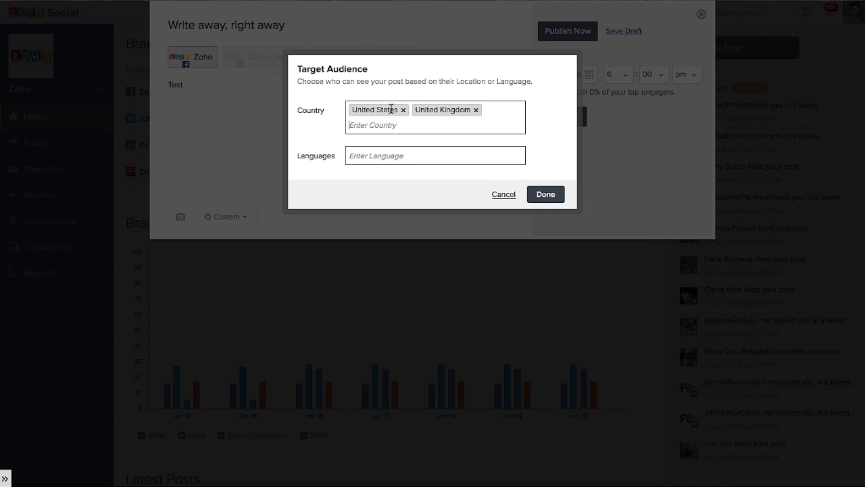
- Add English(US) and English(UK) as the target audience's languages and confirm the audience settings
click(384, 150)
text(engli)
key(Return)
text(en)
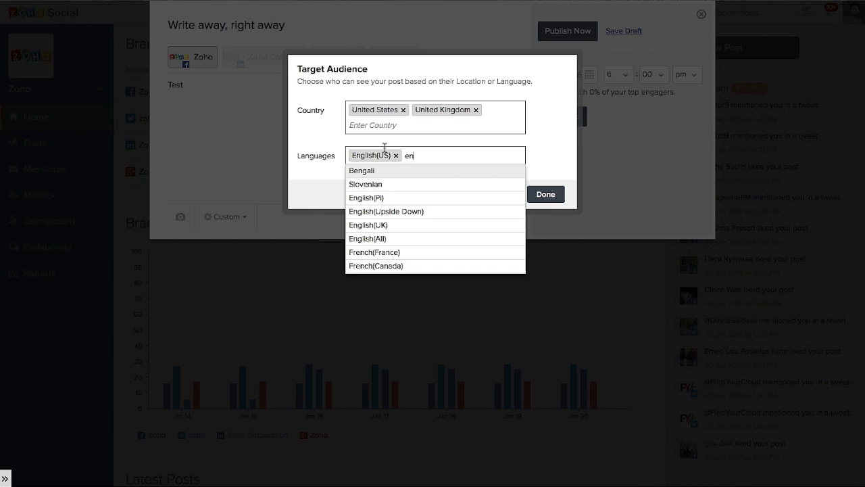
text(gl)
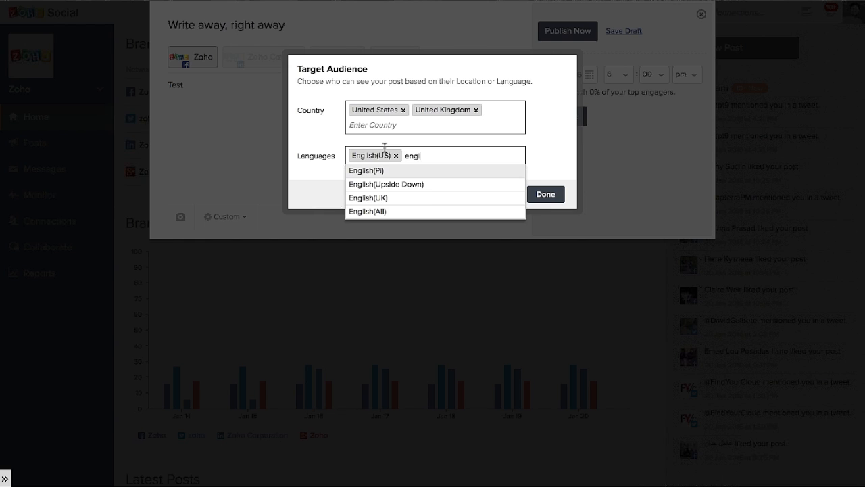
key(Down)
key(Down)
key(Return)
click(546, 209)
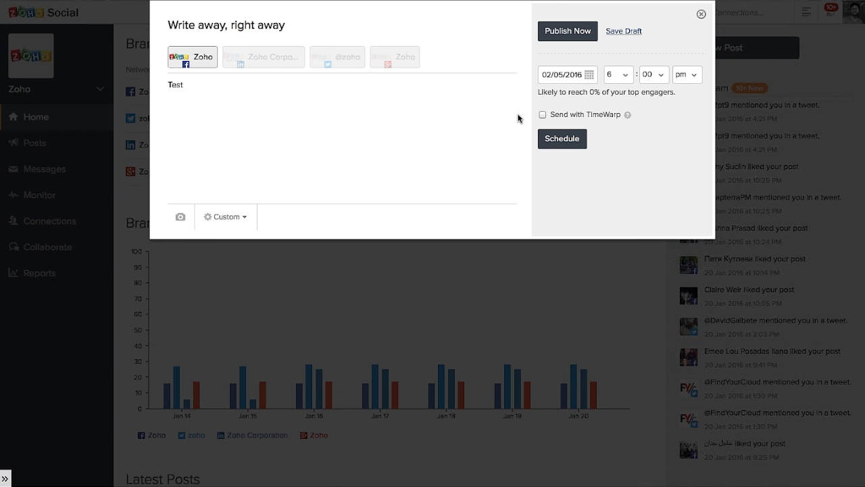
- Check the explanation of Send with TimeWarp and close the "Test" post without publishing or scheduling it
mouse_move(628, 115)
click(701, 15)
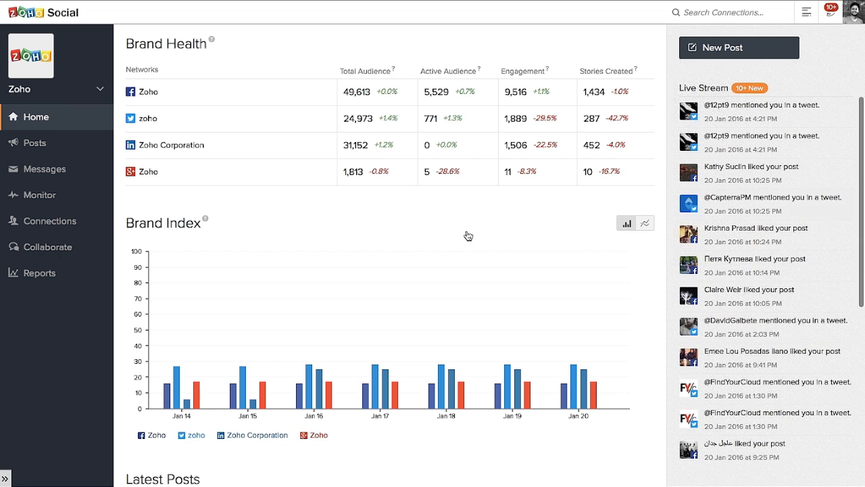
scroll(773, 270, down, 3)
scroll(775, 268, up, 3)
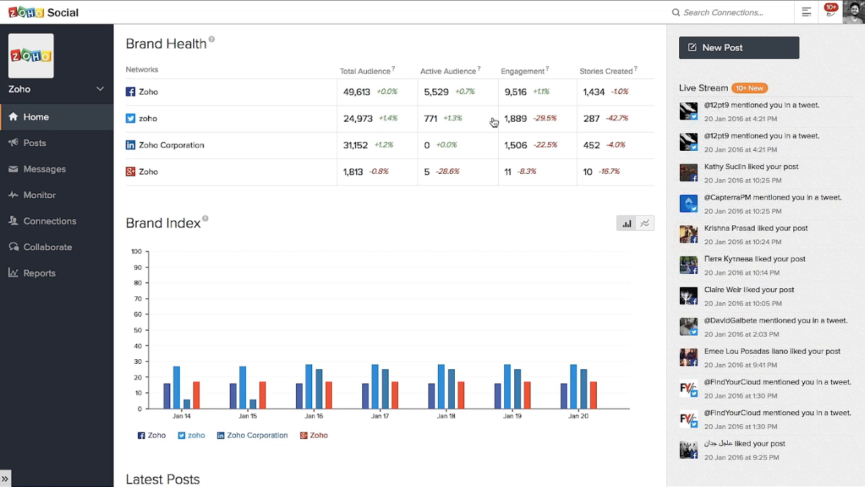
- Open the Bulk Scheduler for posts, read its full Bulk Schedule Checklist including the date format, and close it
click(32, 144)
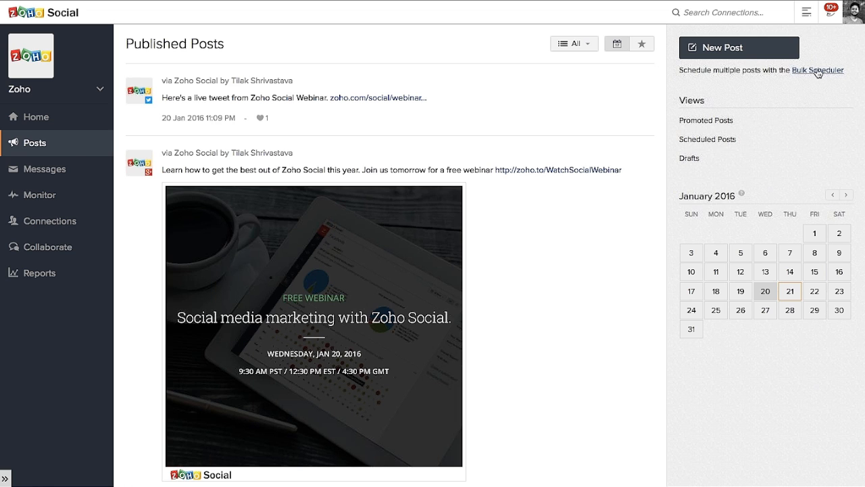
click(820, 71)
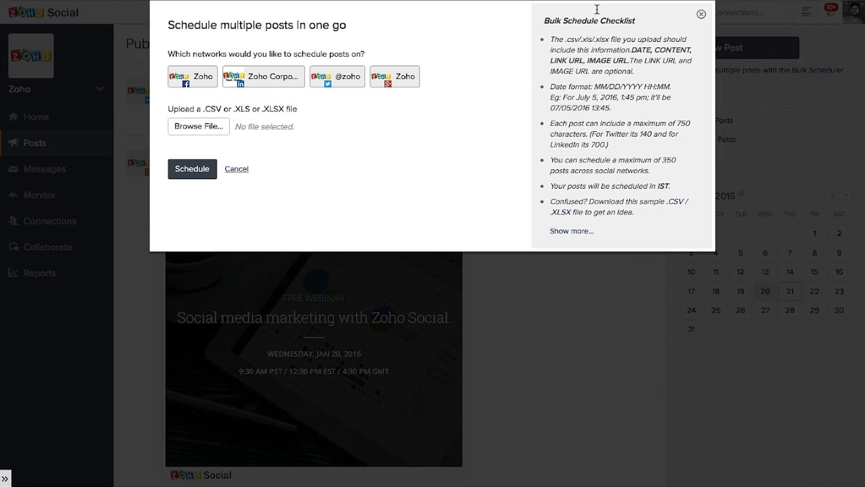
click(561, 232)
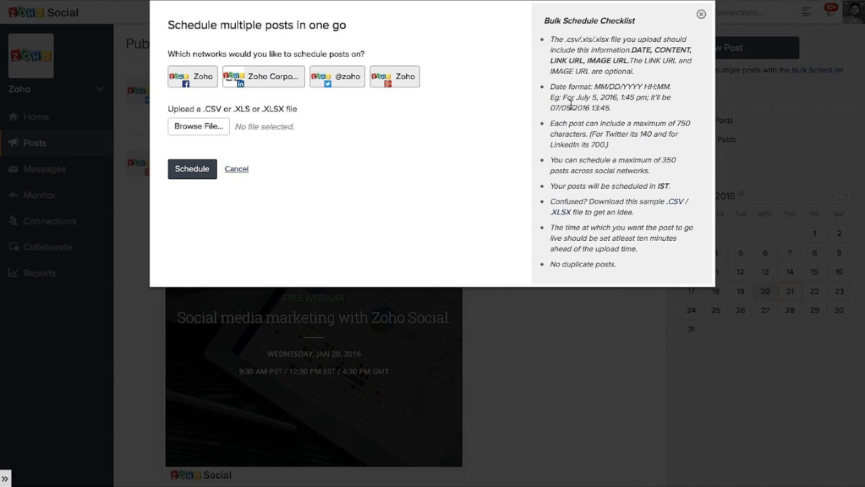
drag(555, 107, 614, 111)
click(616, 115)
click(702, 14)
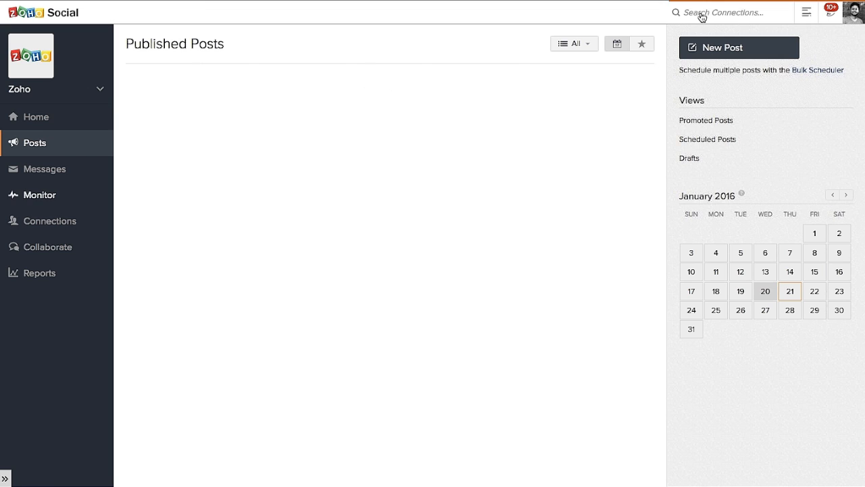
- View the Brand Information settings with the default link shortener and return to the home dashboard
click(854, 12)
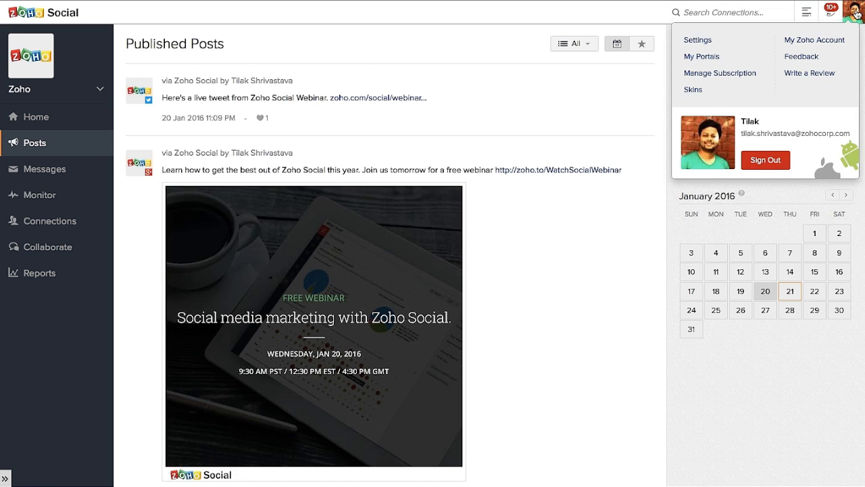
click(696, 42)
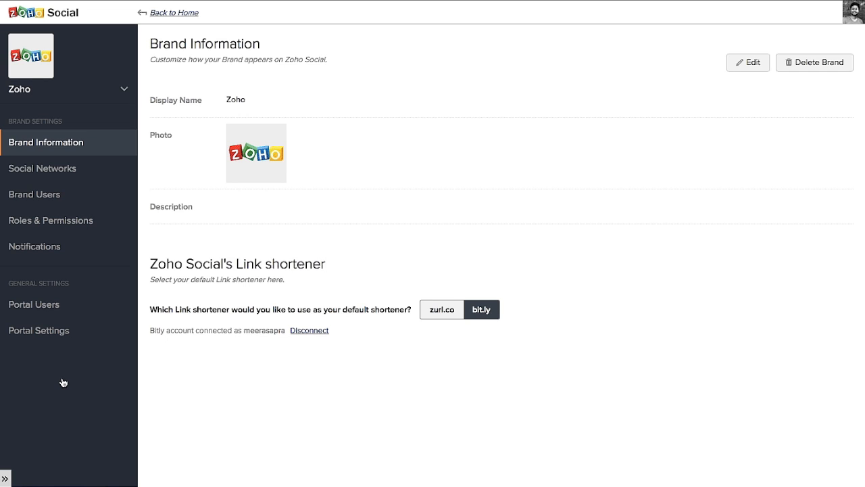
click(173, 13)
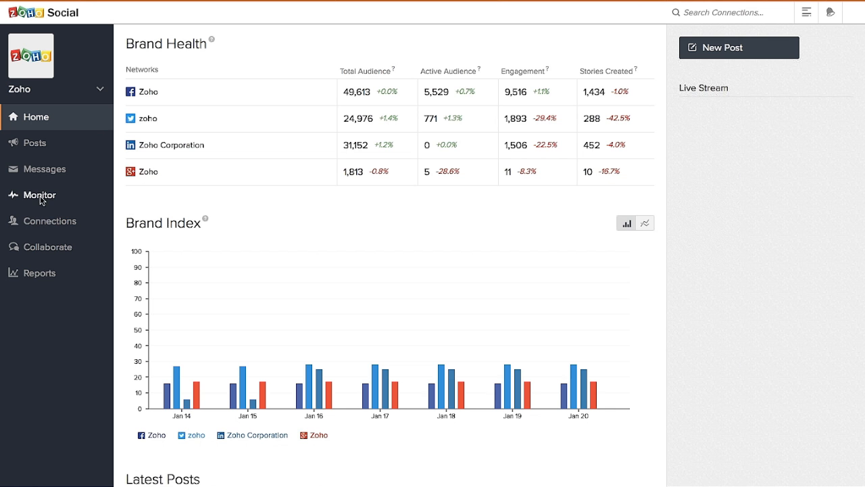
click(51, 277)
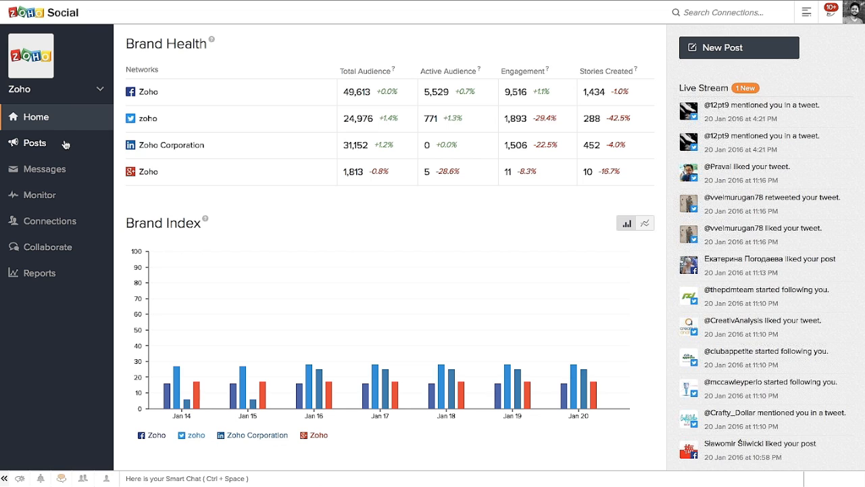
- Browse the published posts back to November 2015 and view those from November 5 and November 19
click(30, 149)
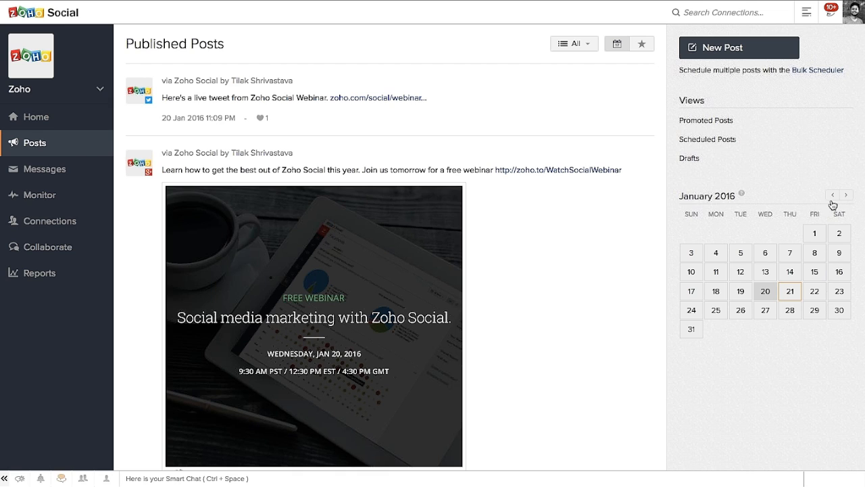
click(832, 195)
click(833, 196)
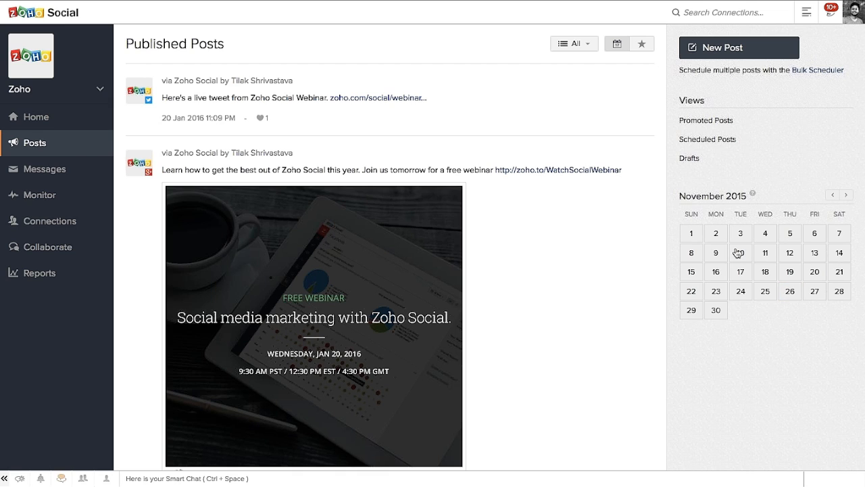
click(803, 235)
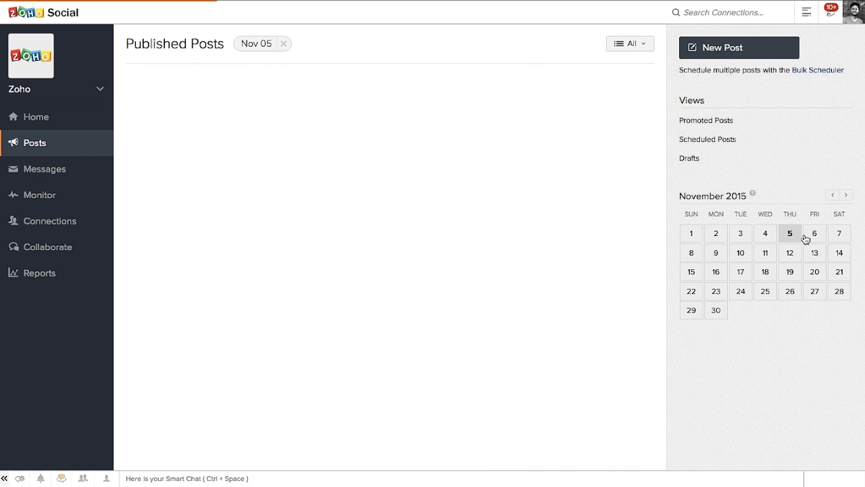
click(790, 271)
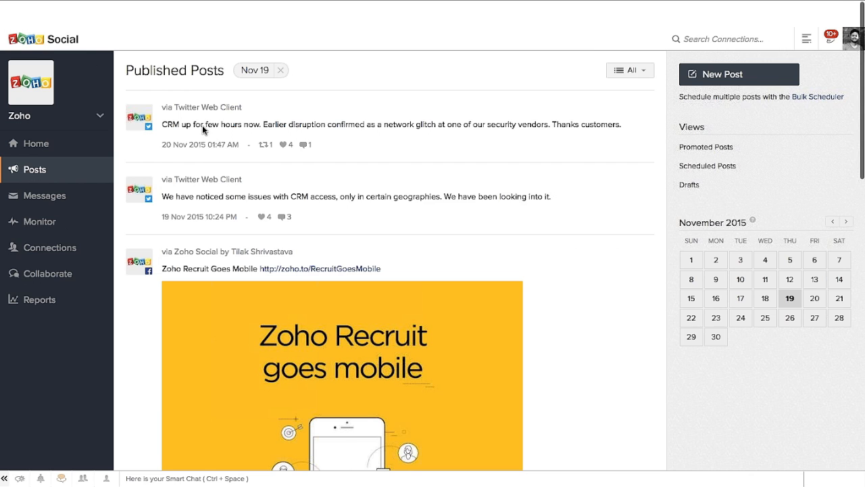
- View the posts scheduled for February 11 and February 20, 2016, and clear the date filter
click(847, 196)
click(849, 196)
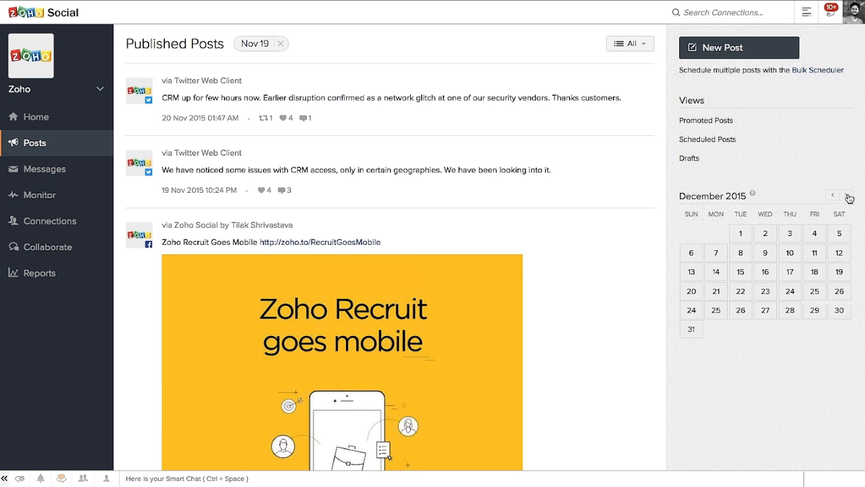
click(849, 195)
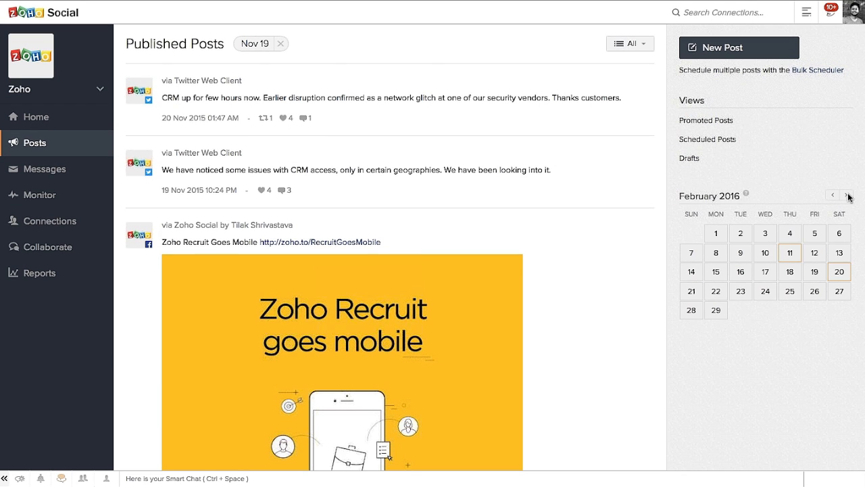
click(791, 254)
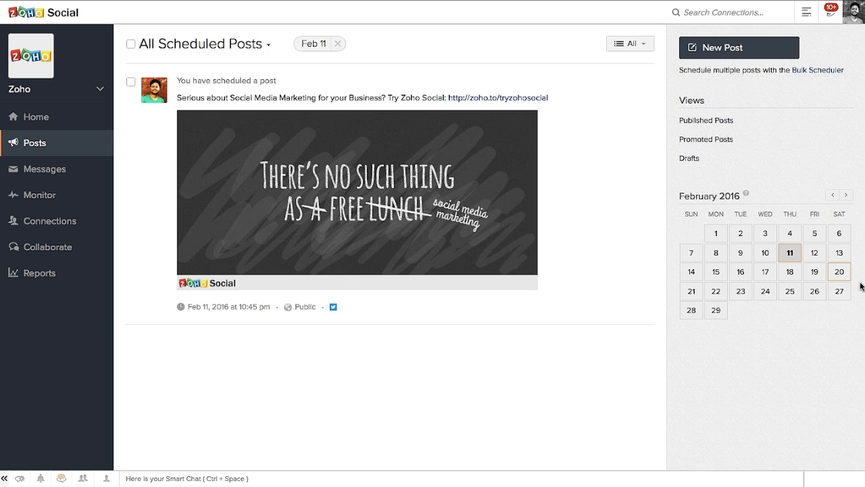
click(841, 277)
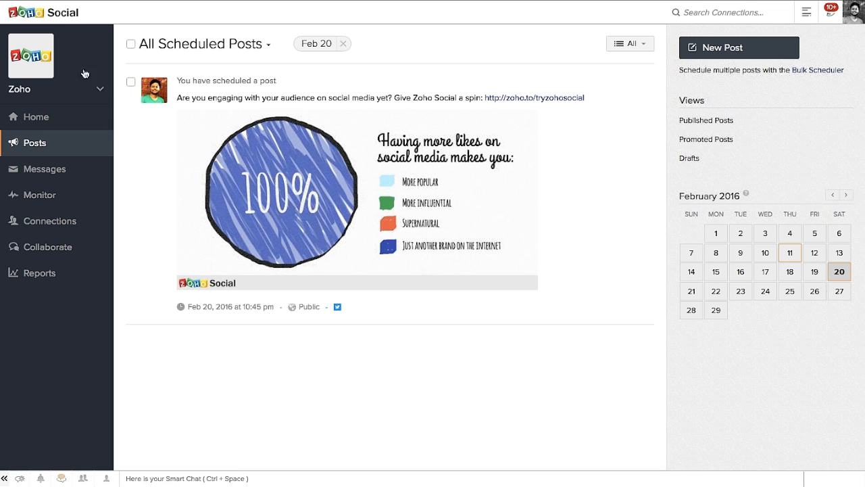
click(343, 44)
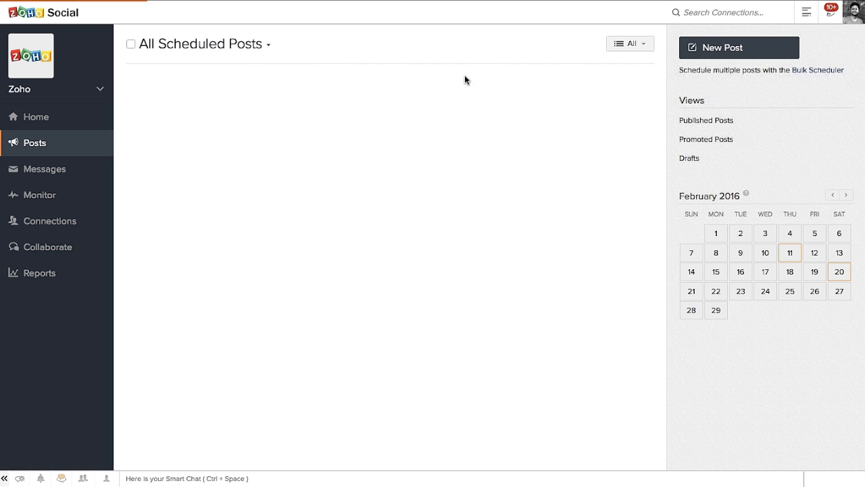
- Return to the published posts and filter them to show only Twitter
click(723, 119)
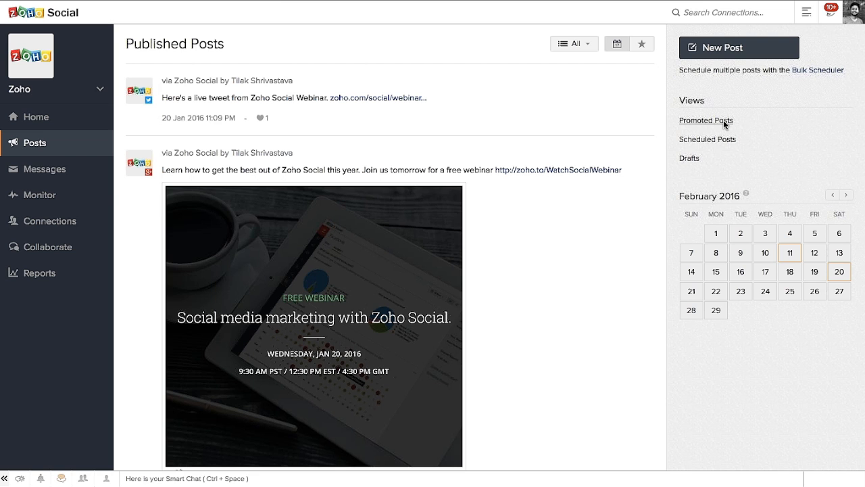
click(594, 49)
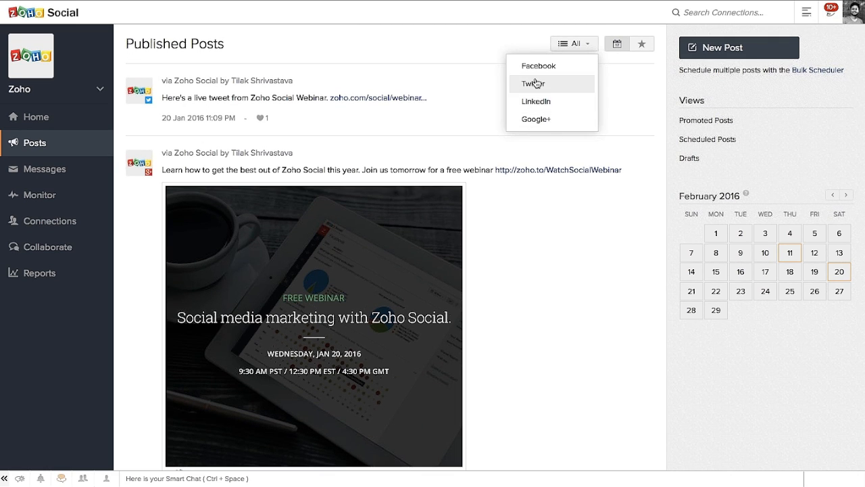
click(534, 83)
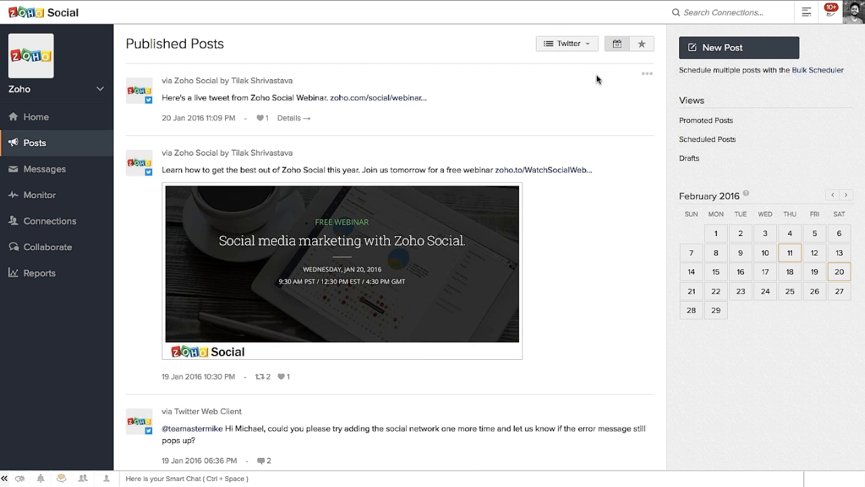
- View the details of the January 19 tweet announcing the free Zoho Social webinar and return to the list
click(186, 115)
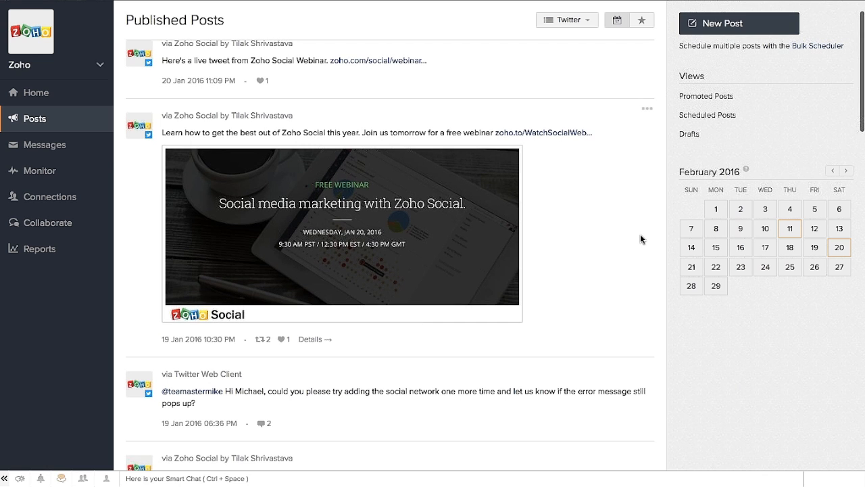
scroll(639, 236, down, 1)
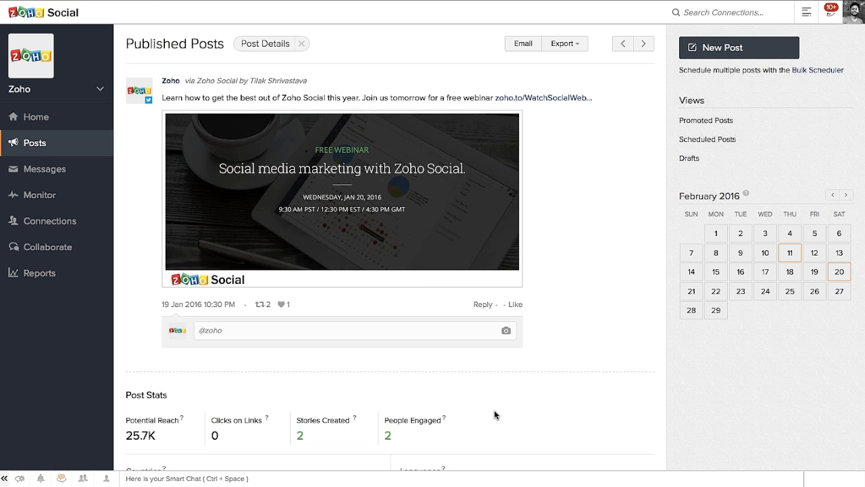
click(301, 44)
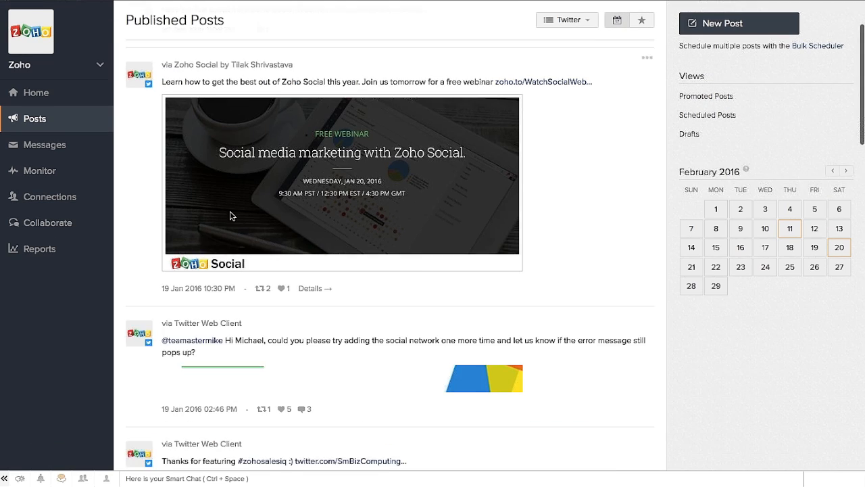
- Load older published tweets and open the details of the "Work smarter with these productivity tools in Zoho CRM" post
scroll(223, 209, down, 5)
scroll(187, 183, down, 15)
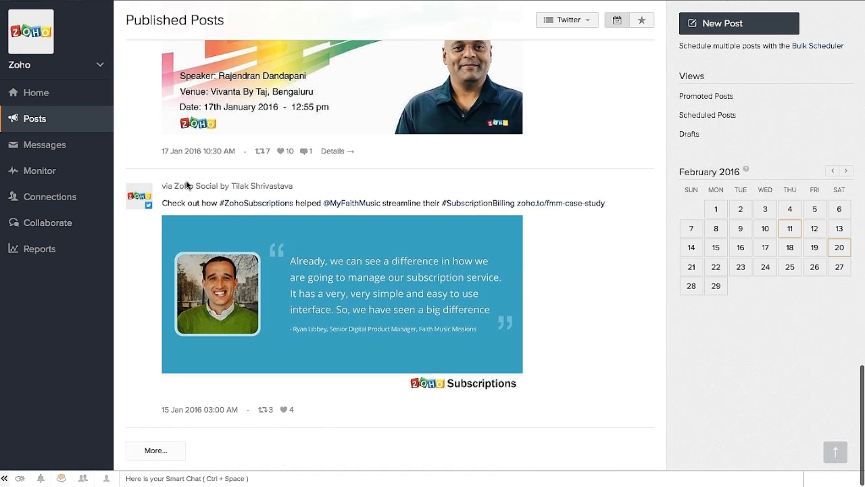
click(152, 450)
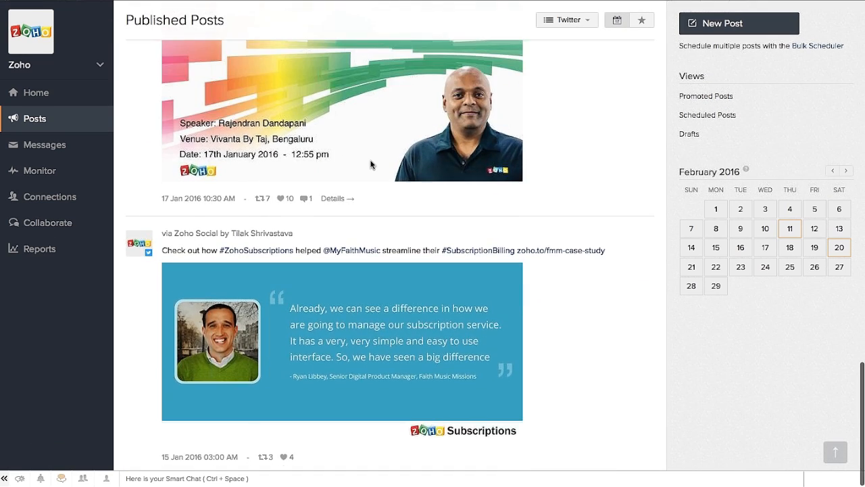
scroll(367, 163, down, 5)
scroll(367, 163, down, 12)
scroll(346, 138, up, 4)
scroll(346, 135, up, 1)
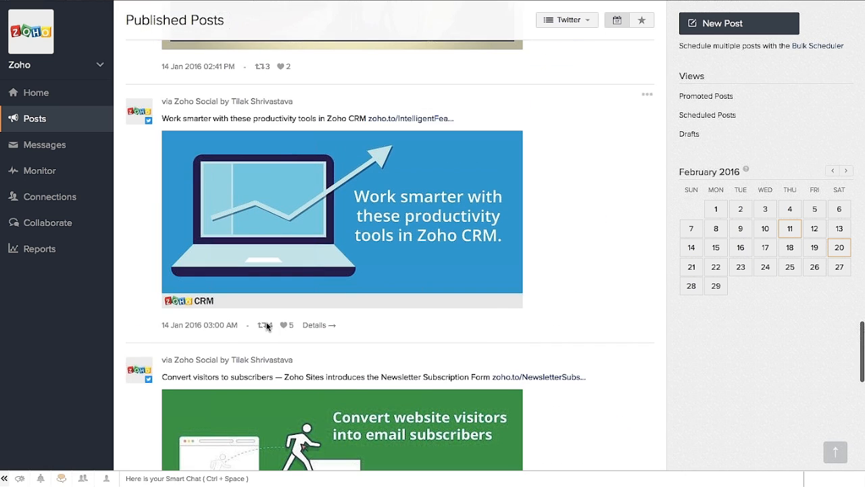
click(314, 326)
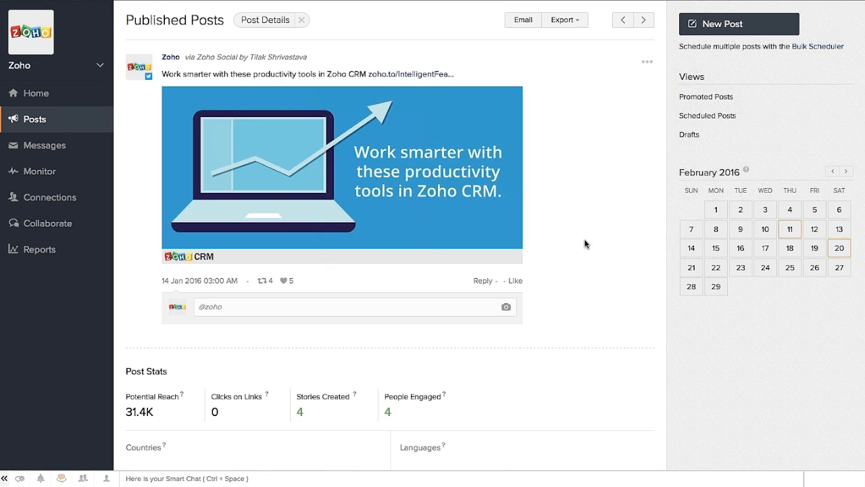
- Examine the Zoho CRM post's stats, including countries, languages, people engaged and sentiment, and close its details
scroll(584, 239, down, 3)
scroll(580, 228, down, 3)
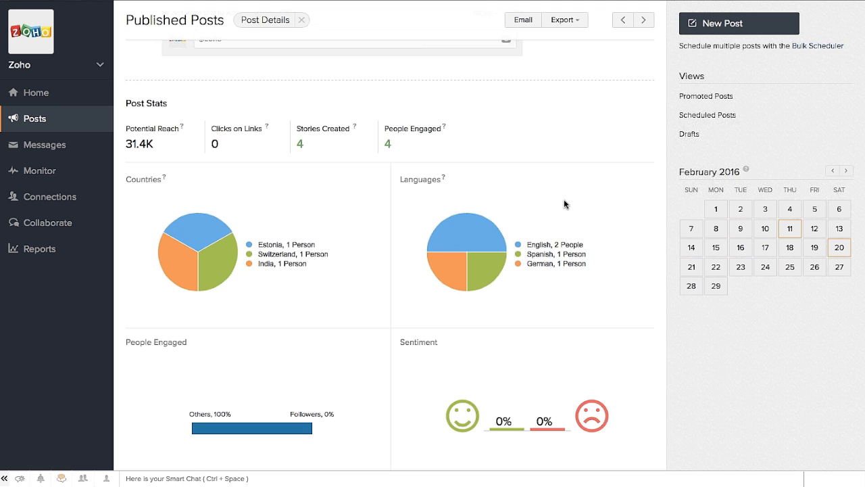
scroll(564, 203, up, 1)
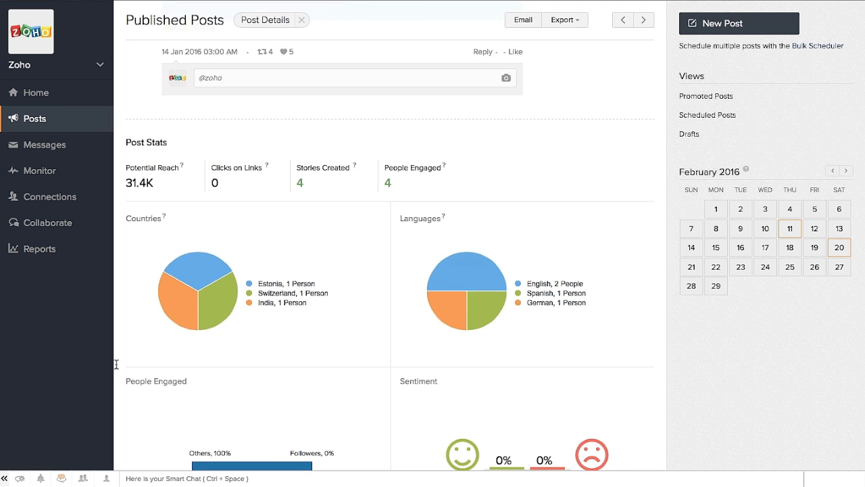
scroll(116, 364, up, 6)
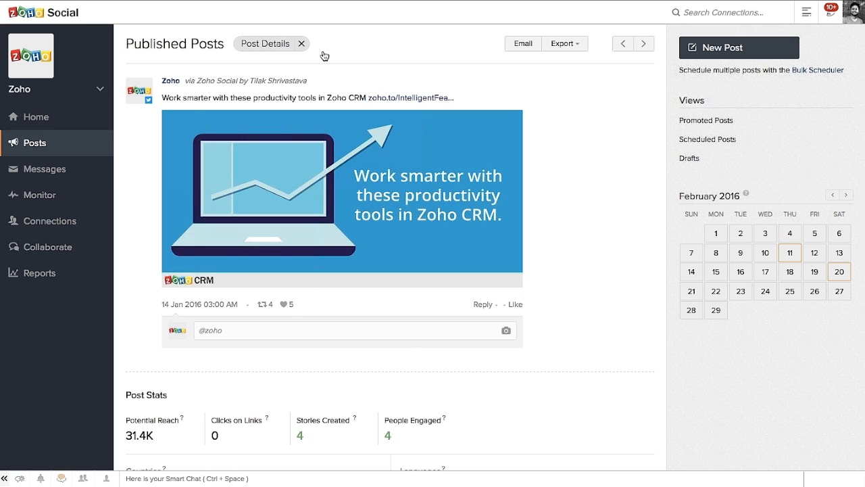
click(301, 43)
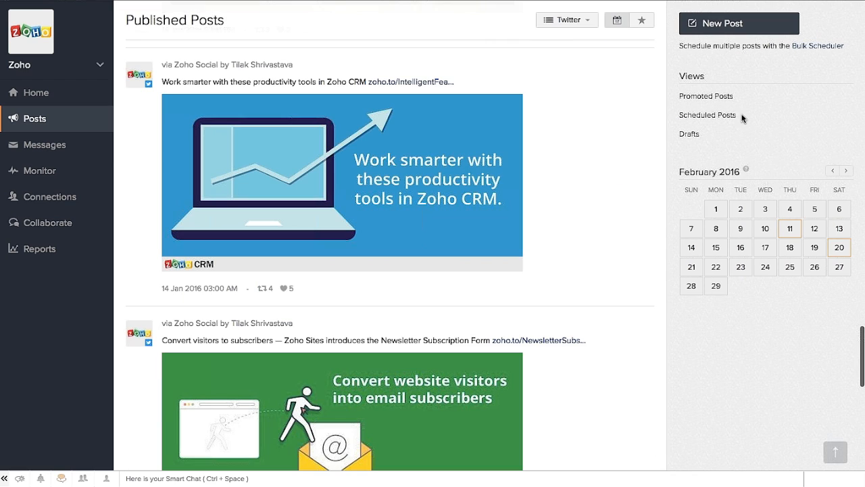
- Open the scheduled posts and look through the whole list
click(706, 116)
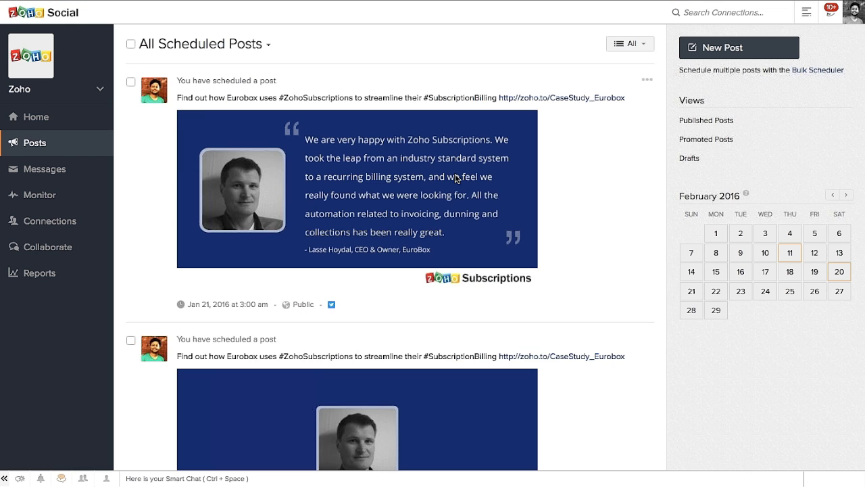
scroll(474, 174, down, 3)
scroll(493, 166, down, 20)
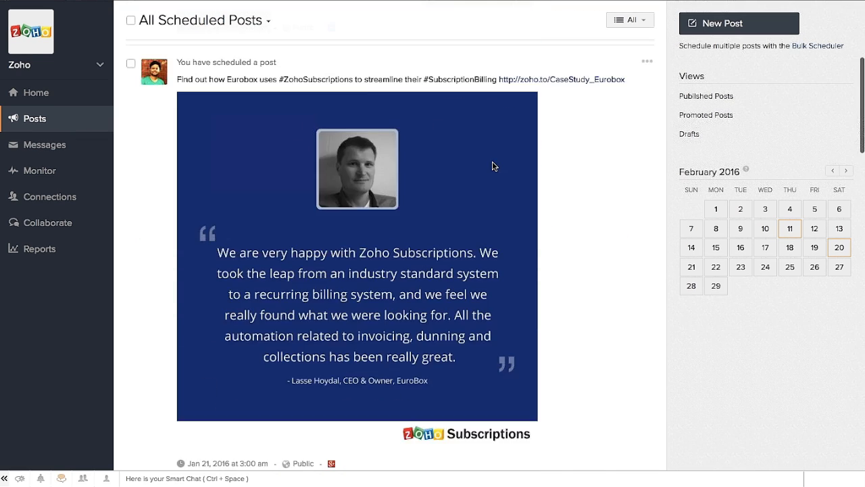
scroll(564, 172, down, 10)
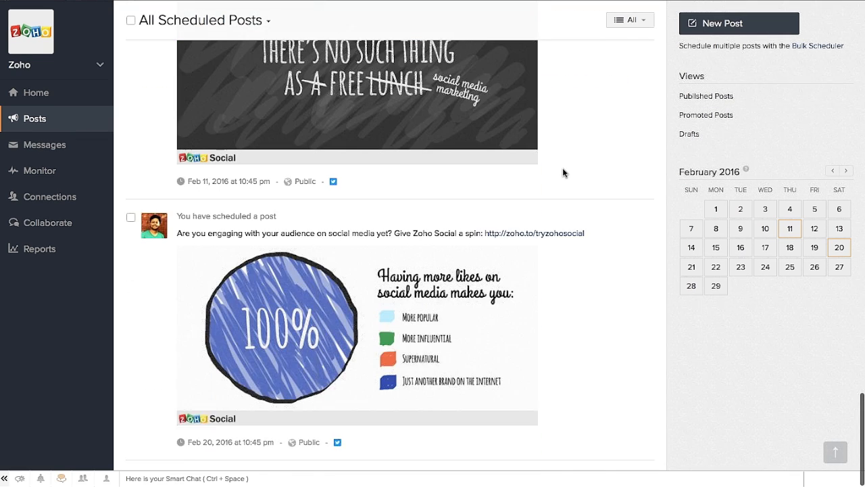
scroll(563, 172, up, 15)
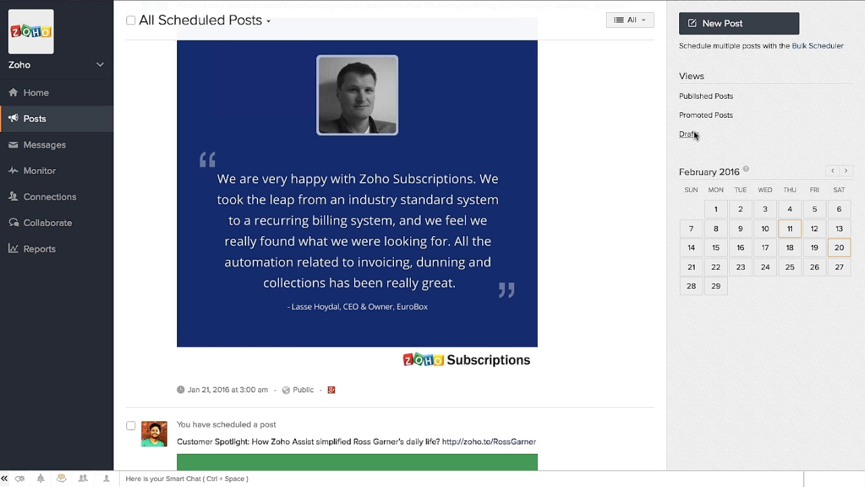
- Look through the drafts and start a team discussion on the #ZohoSubscriptions draft about Faith Music Missions
click(692, 134)
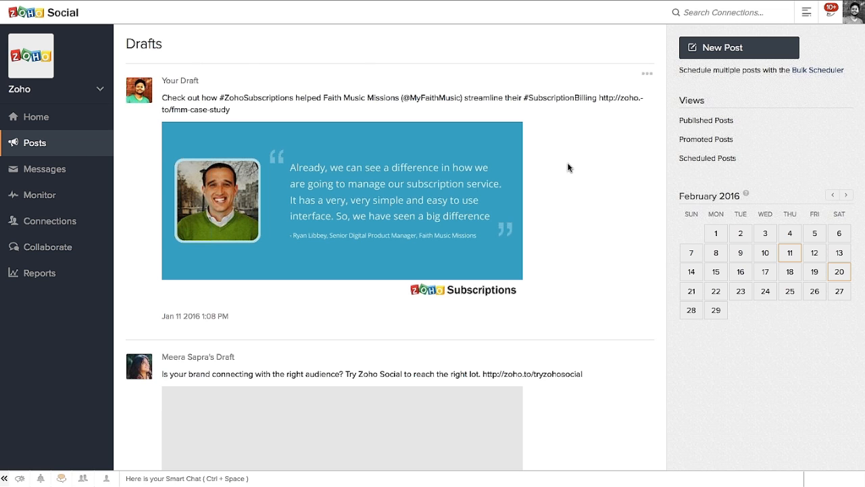
scroll(569, 165, down, 5)
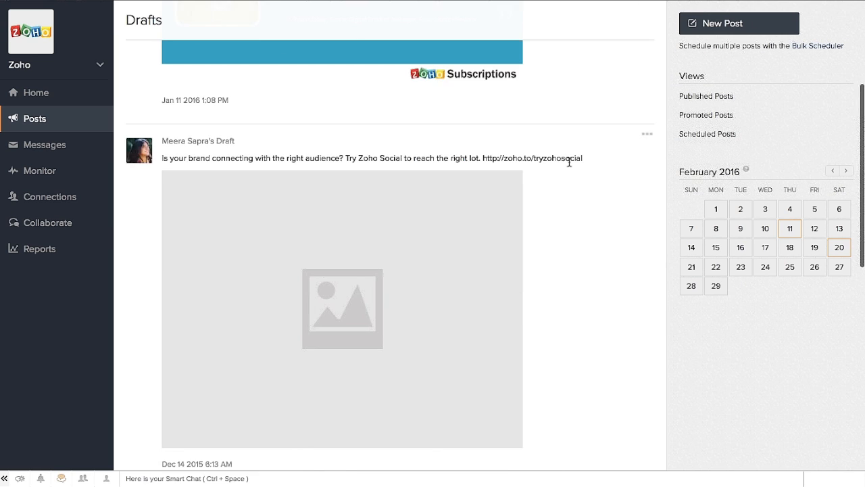
scroll(568, 166, up, 6)
click(647, 76)
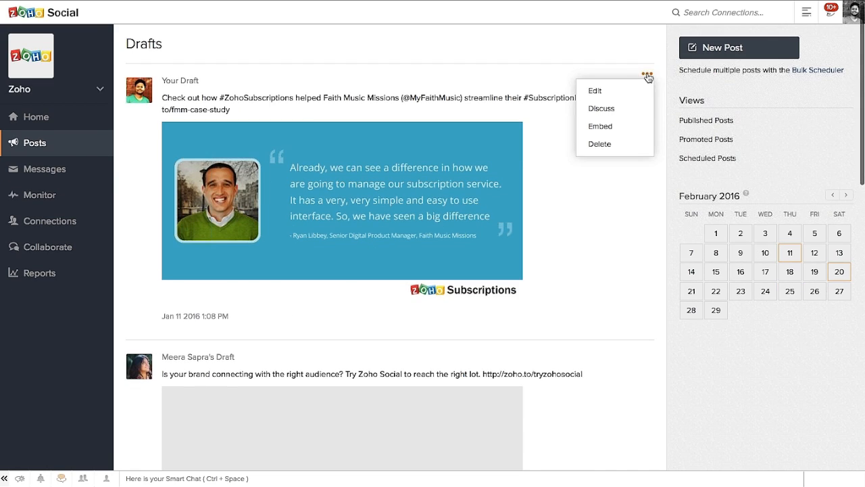
click(603, 109)
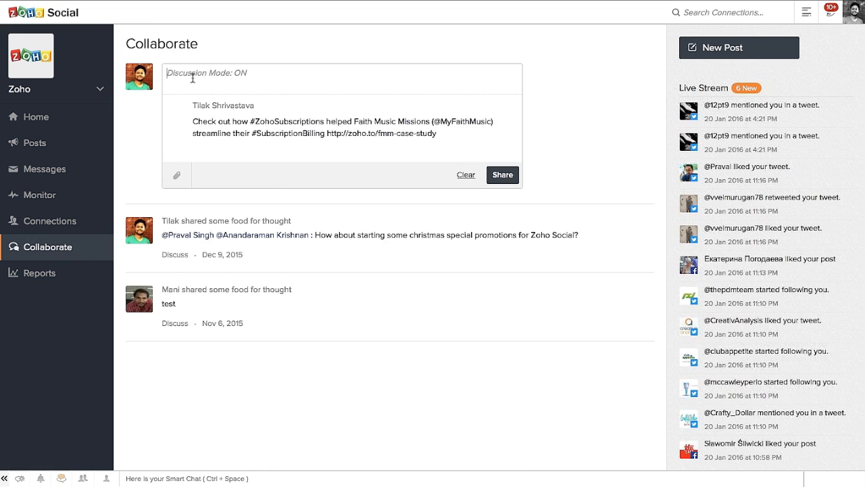
- Mention two teammates in the draft's discussion message, followed by ": Let's publish it next week."
click(192, 78)
text(@Guru )
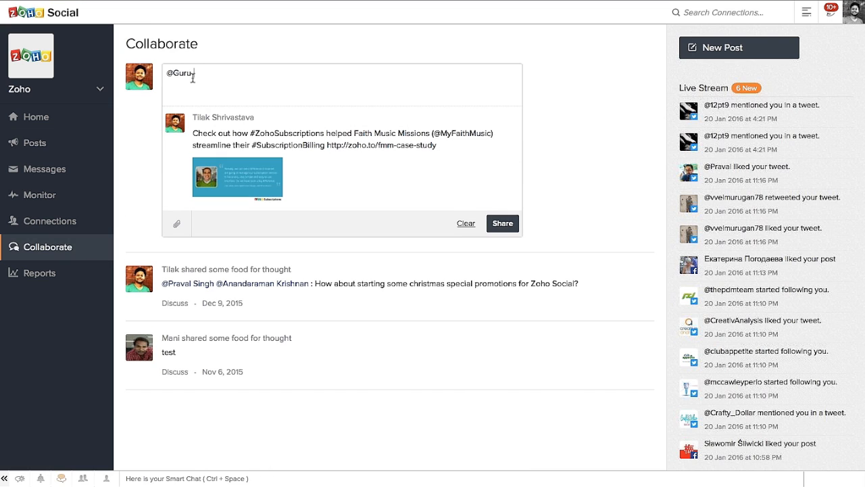
text(@prava)
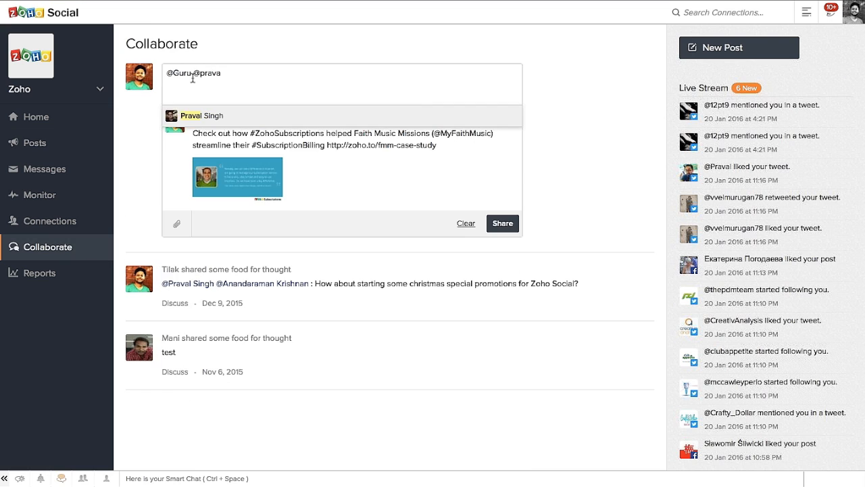
key(Return)
text(: Le)
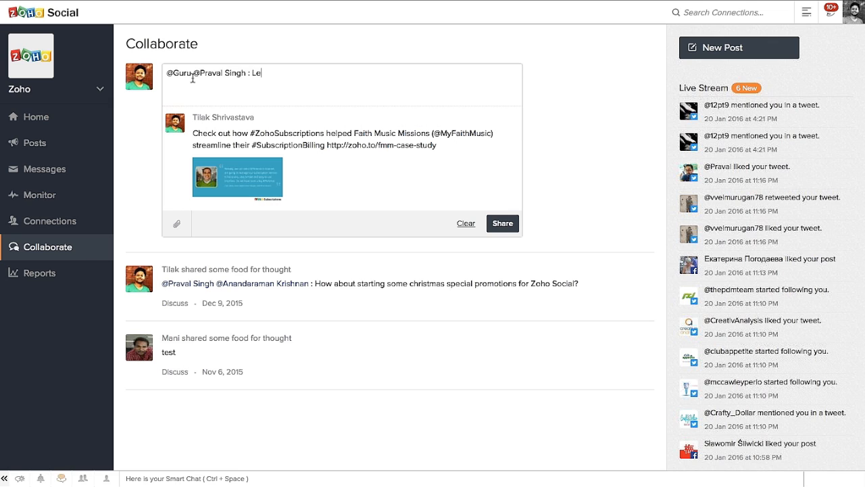
text(t's publish it next week.)
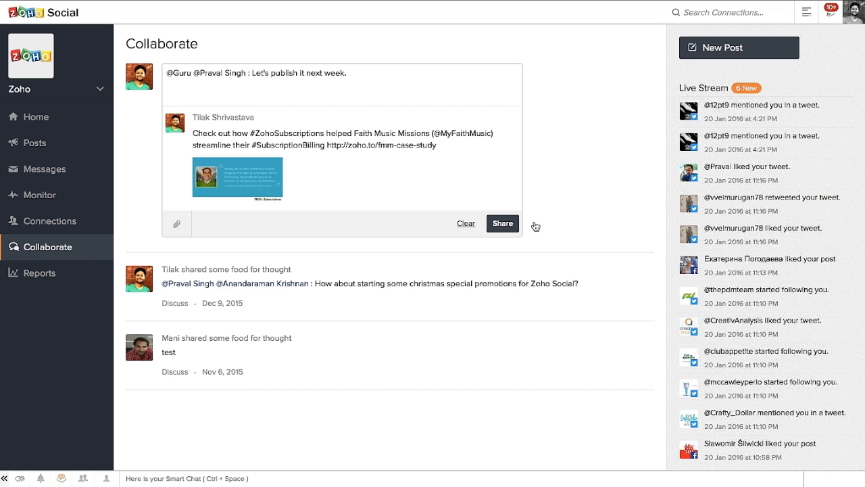
- Share the draft's discussion message with the team and return to the published posts
click(512, 224)
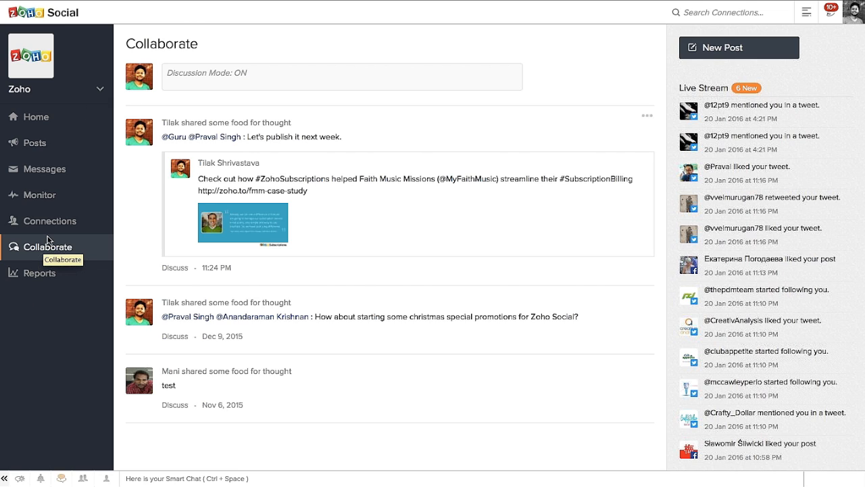
click(30, 144)
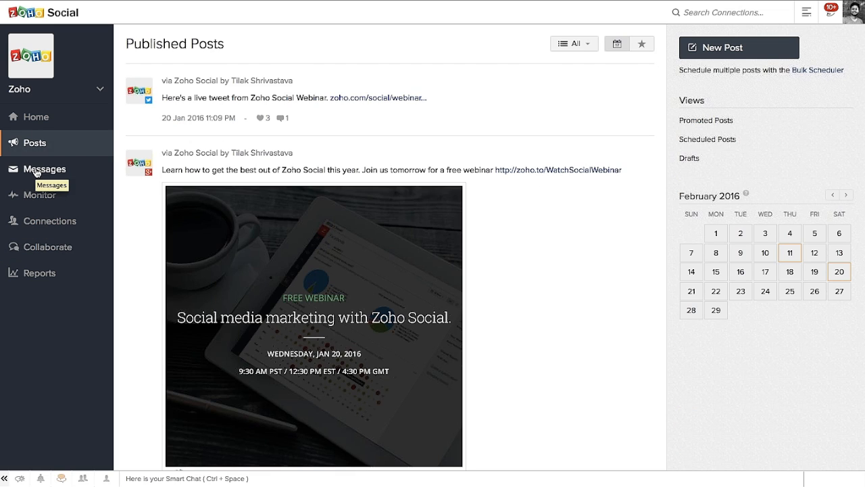
- Open the Brand Inbox and read the full conversations behind the newest Facebook message and an older replied Twitter message about sales calls
click(37, 173)
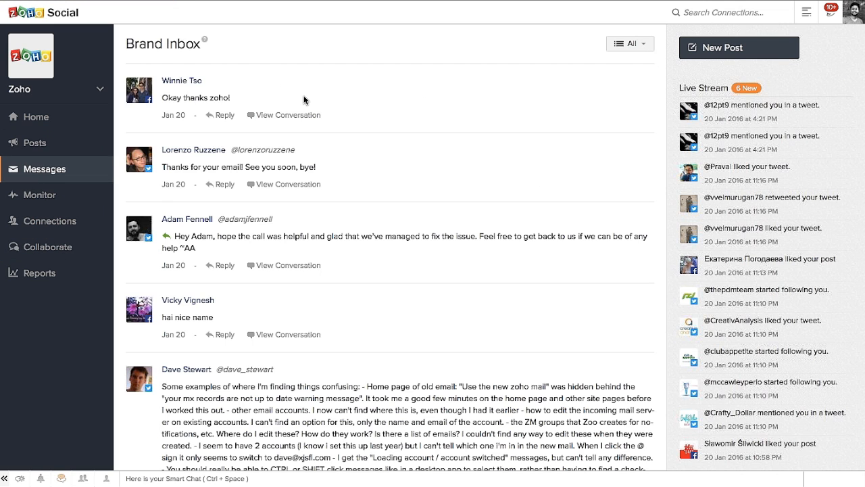
click(294, 117)
scroll(383, 138, up, 2)
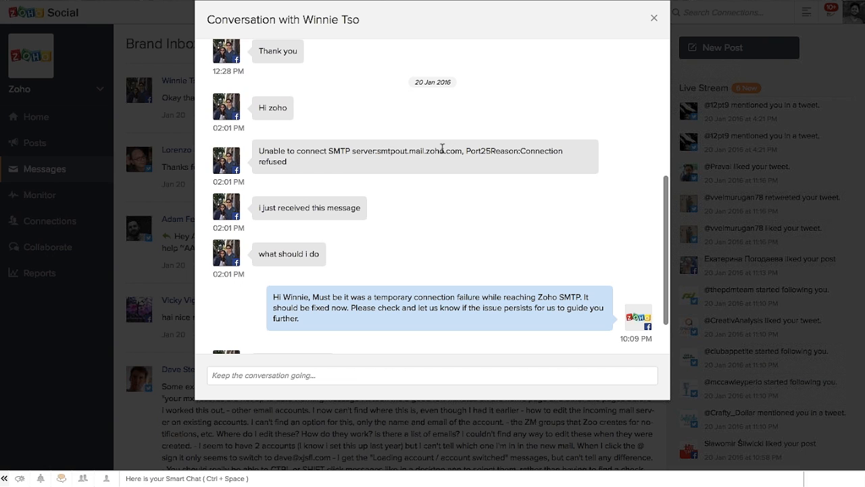
click(654, 21)
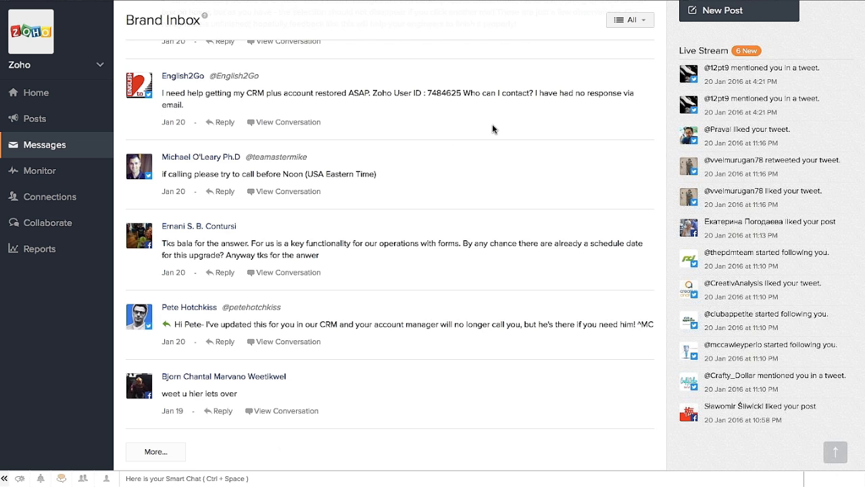
click(304, 342)
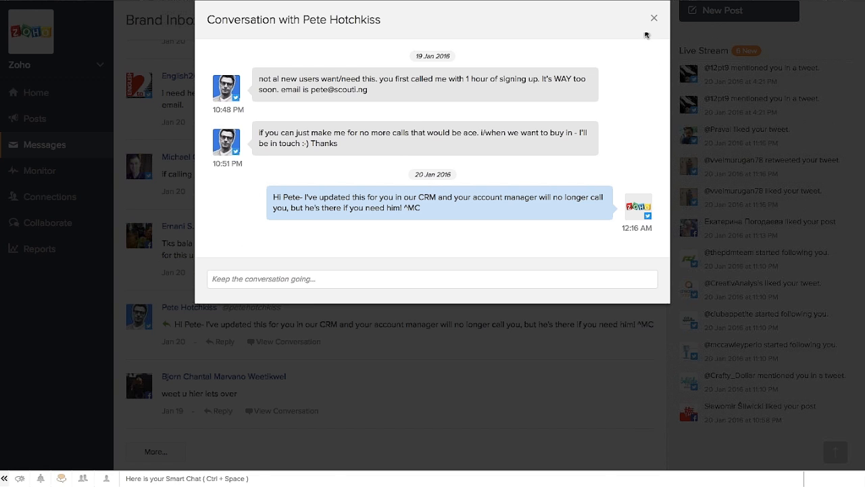
click(654, 20)
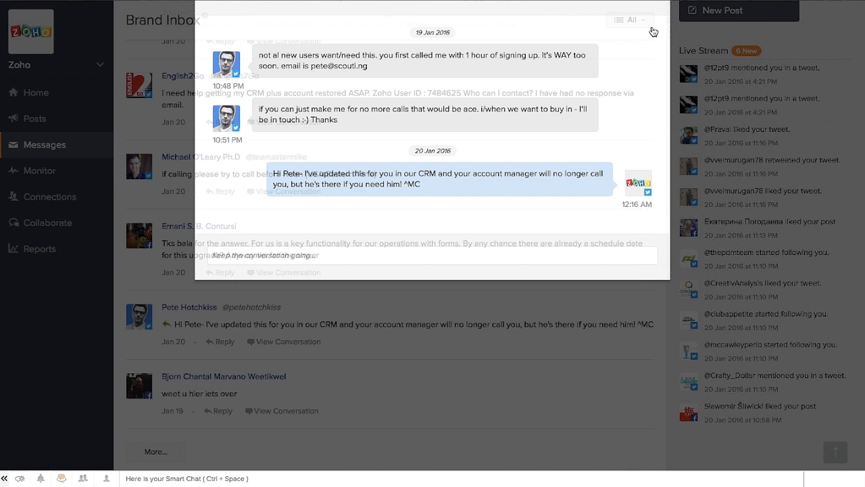
scroll(441, 272, up, 6)
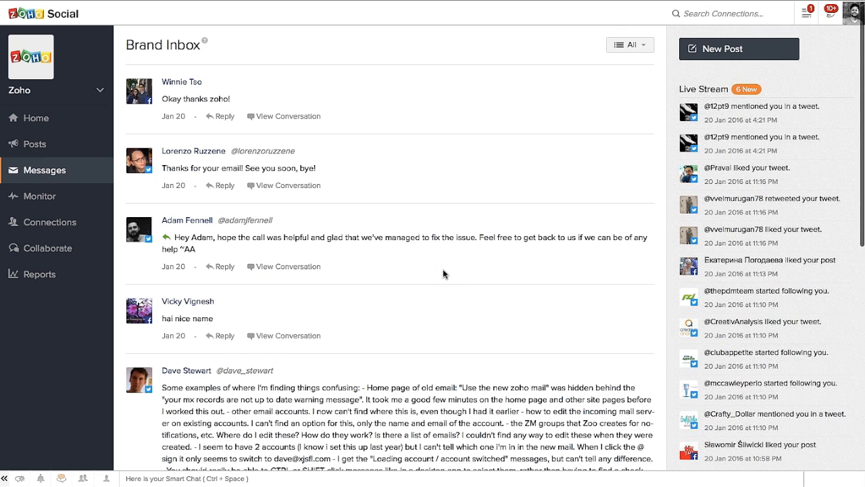
- Filter the Brand Inbox to Twitter messages, read the conversation behind the newest one, and close it
click(645, 45)
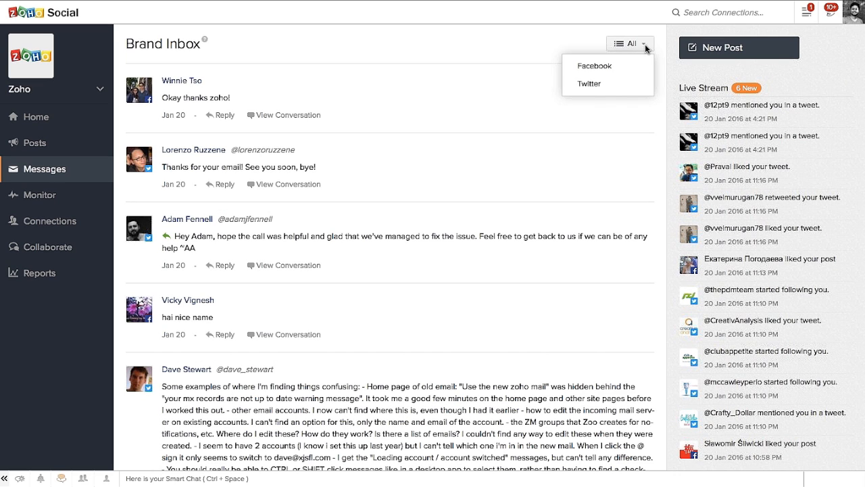
click(590, 84)
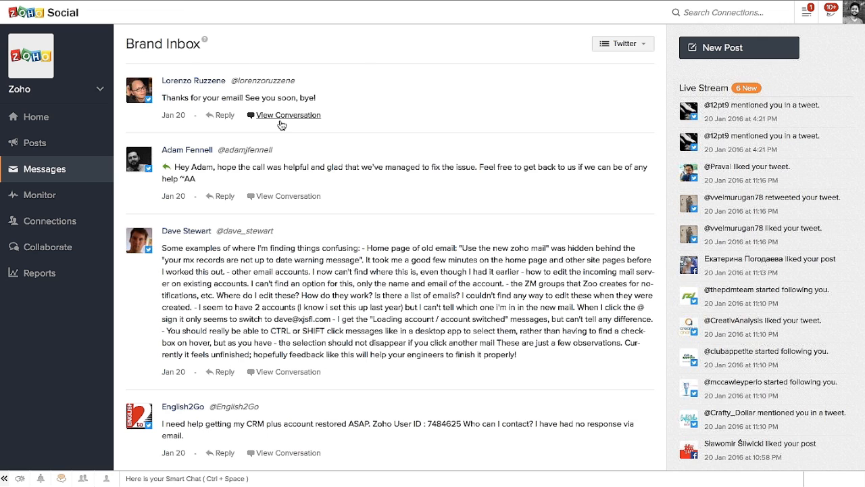
click(281, 116)
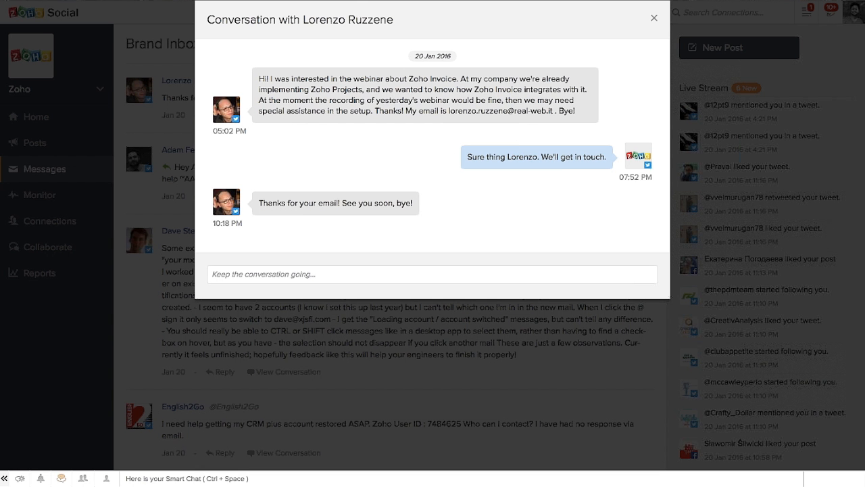
click(654, 17)
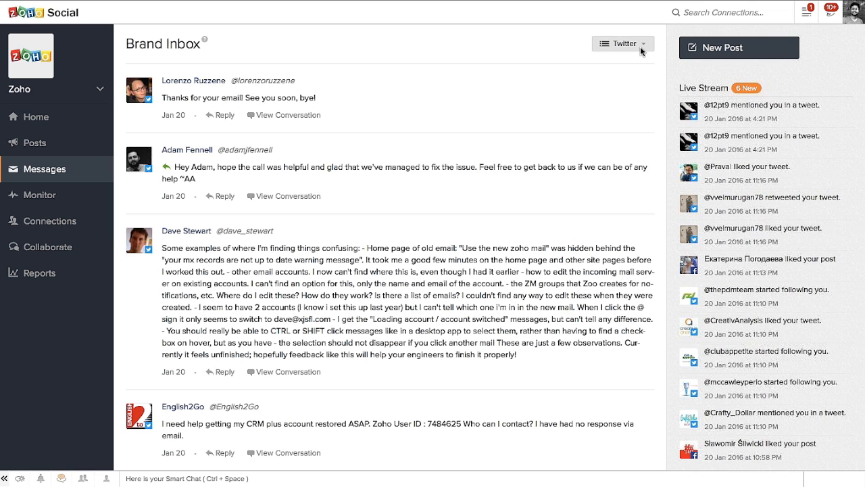
- Write "See you!" as a reply to the first message in the Brand Inbox
click(225, 116)
text(See you!)
click(501, 179)
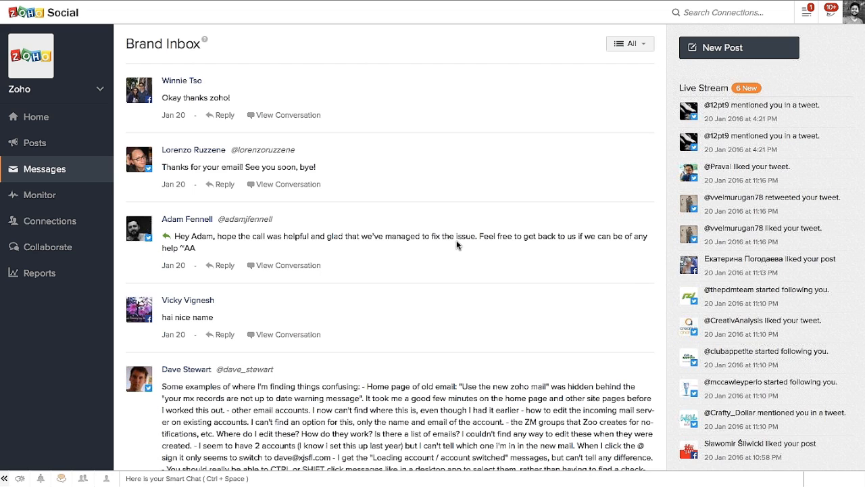
scroll(457, 245, down, 1)
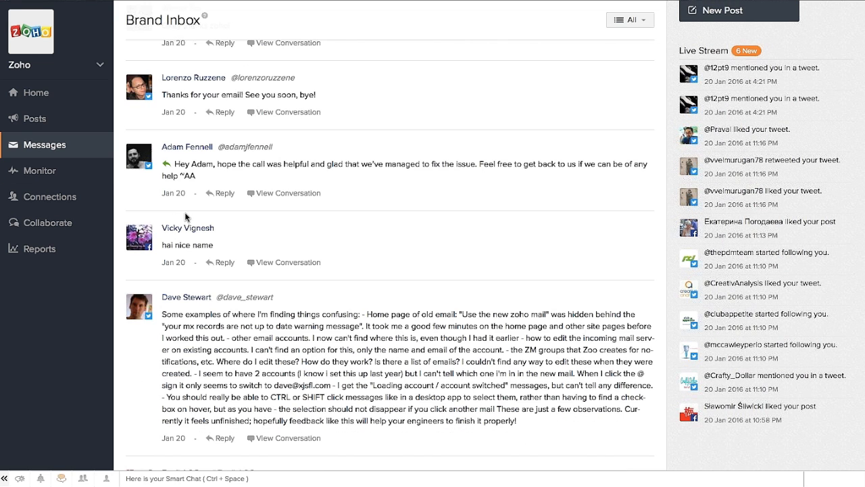
- Open the Facebook reports, look through the Analytics charts down to Sentiment, and return to Stats
click(21, 254)
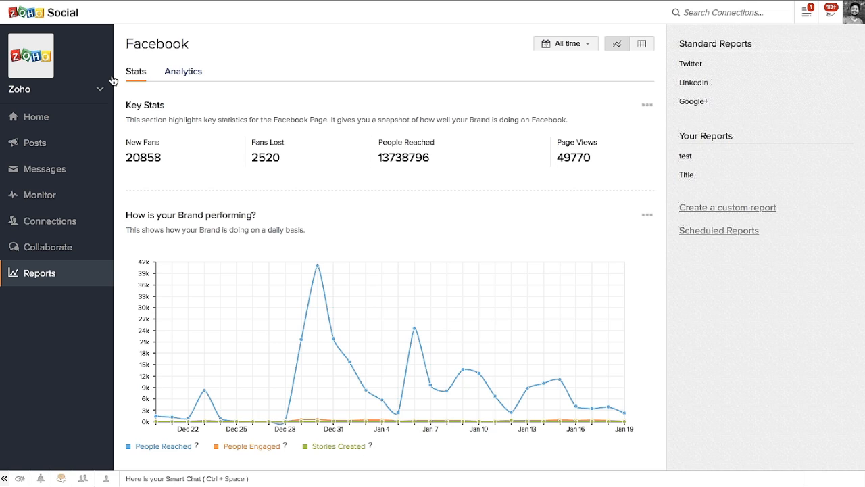
click(192, 73)
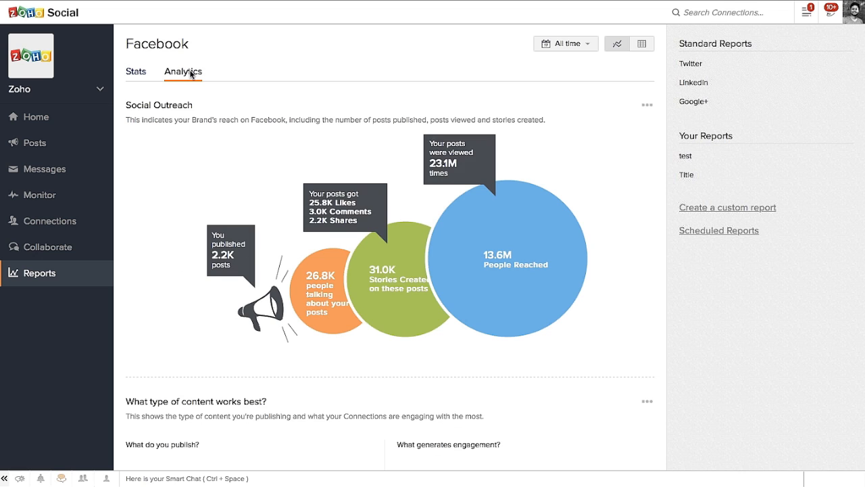
scroll(294, 164, down, 7)
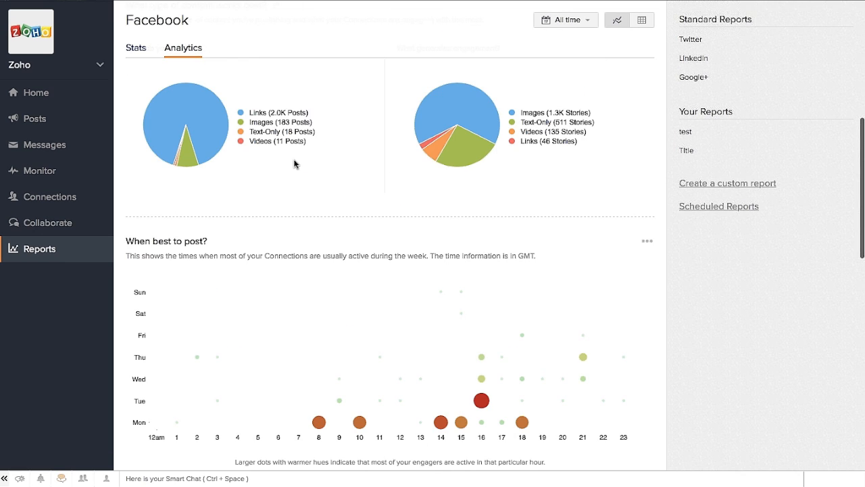
scroll(294, 163, down, 10)
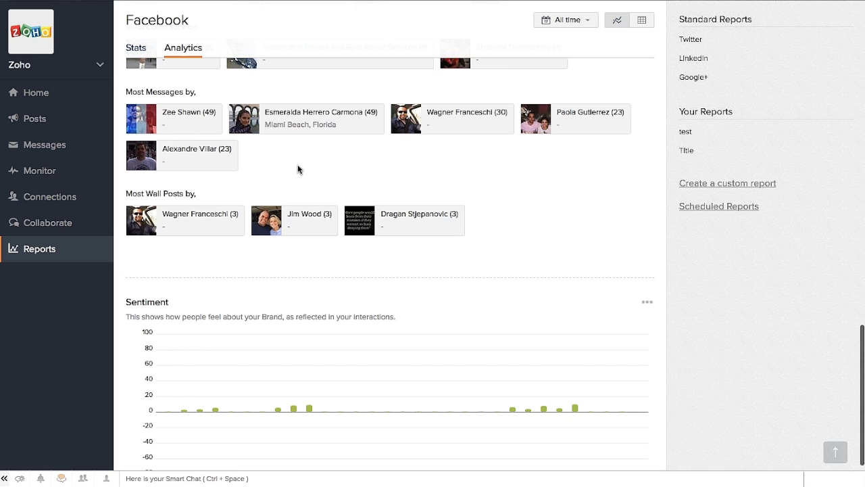
scroll(300, 170, up, 15)
click(136, 71)
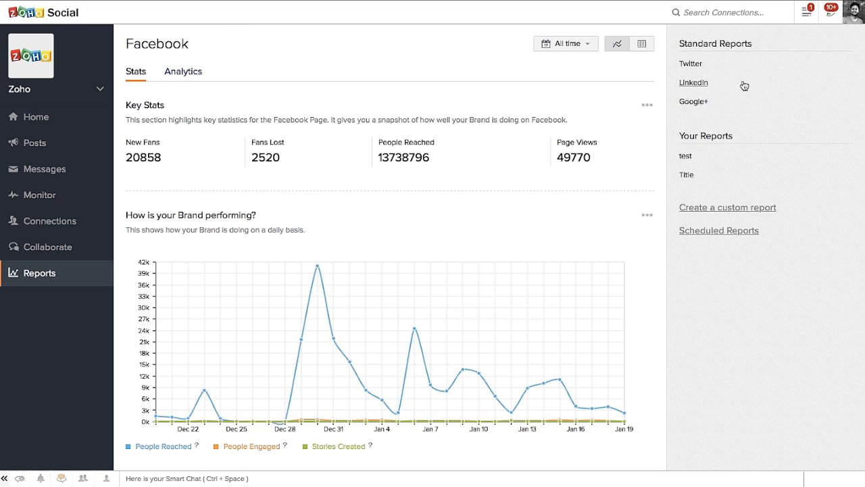
- Open the Twitter report and look through its key stats, brand performance chart and connection locations
click(695, 65)
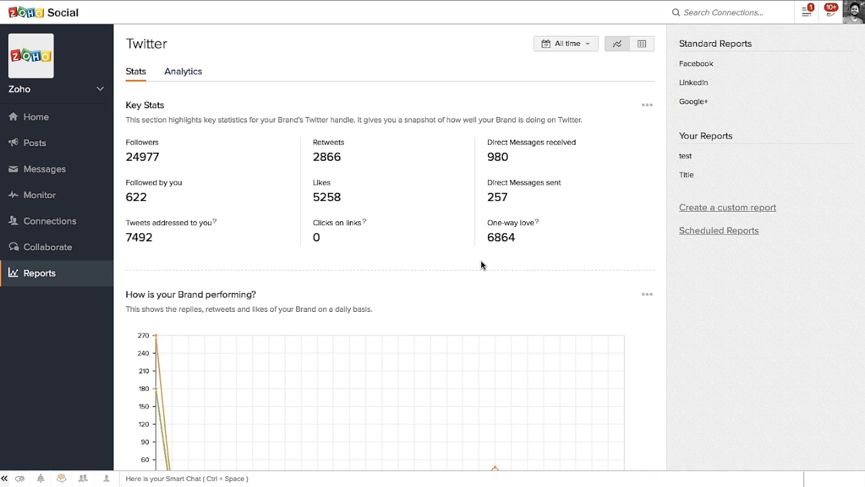
scroll(463, 256, down, 5)
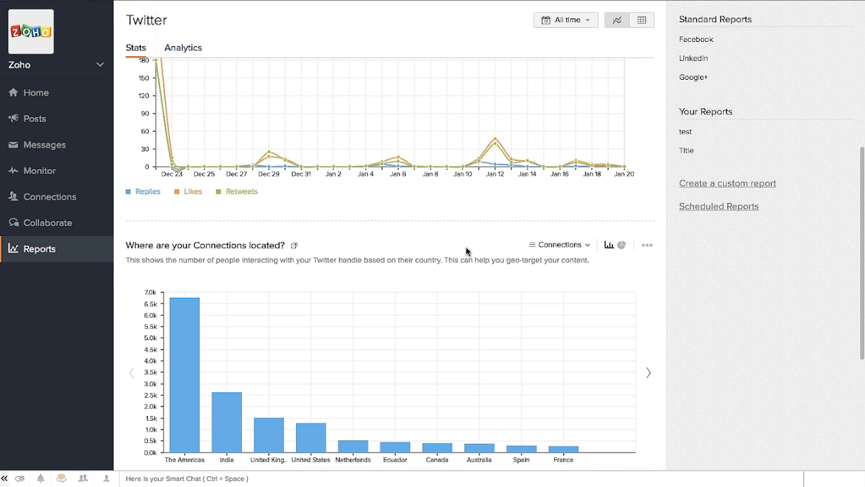
scroll(467, 251, down, 2)
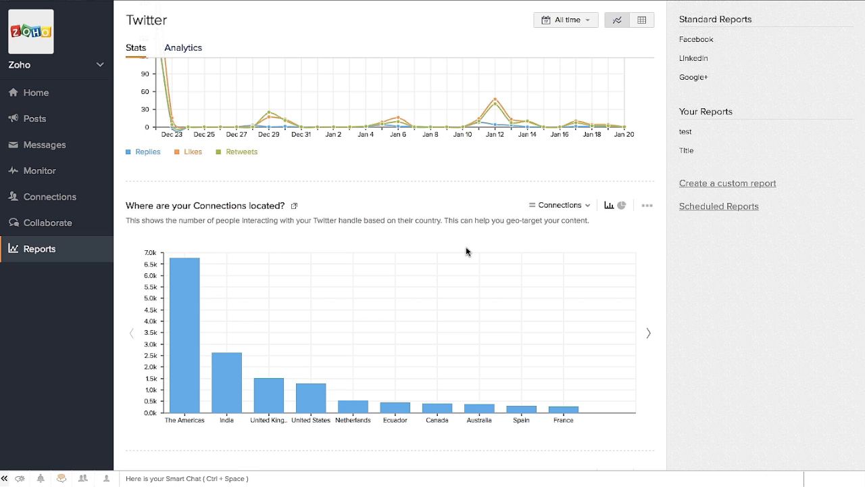
- Start a team discussion on Twitter's "How is your Brand performing?" report and clear it without sharing
scroll(466, 252, up, 3)
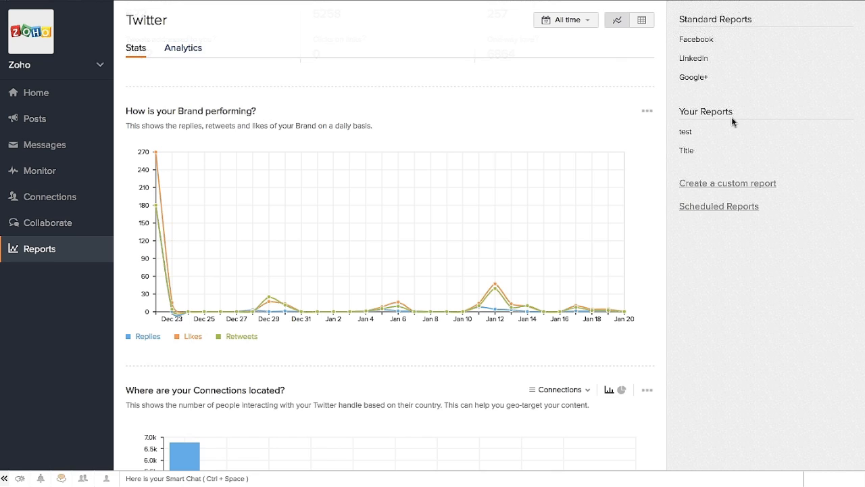
click(647, 111)
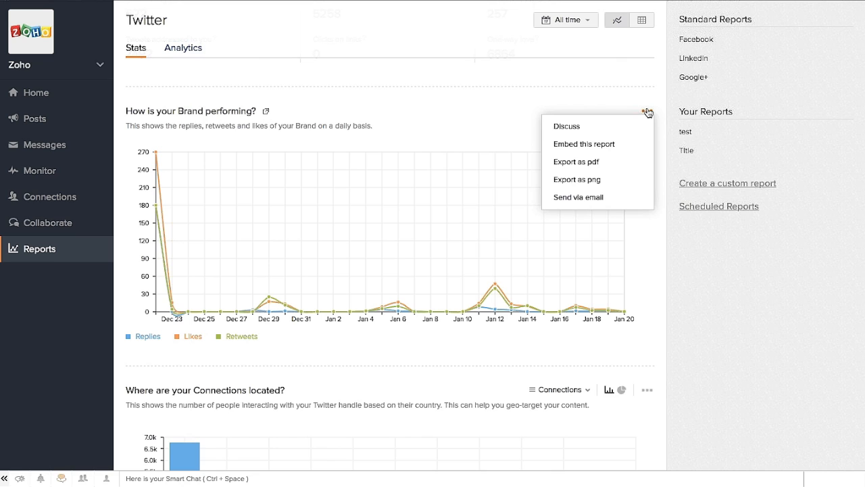
click(571, 128)
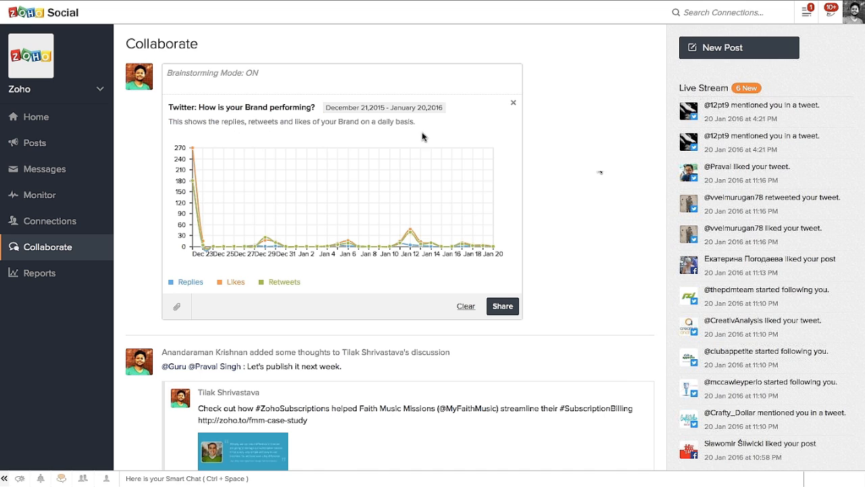
click(457, 313)
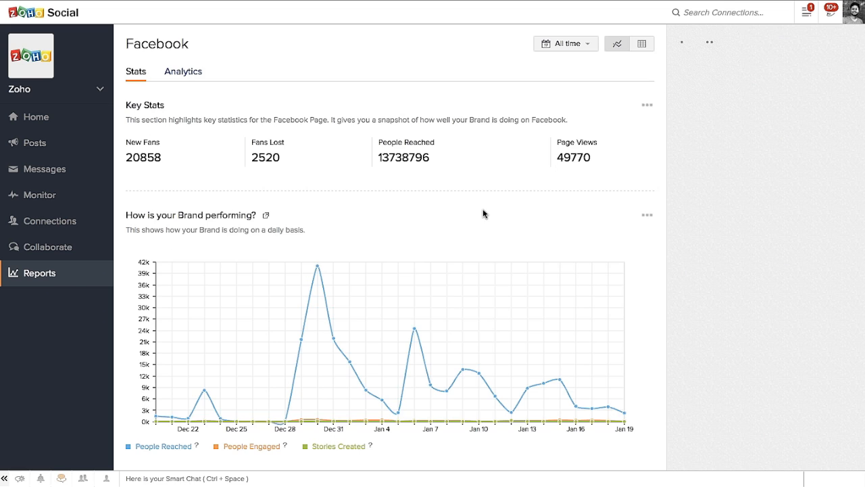
- Switch the Facebook cities report to "the people reached from?" and show it as a pie chart
scroll(483, 213, down, 15)
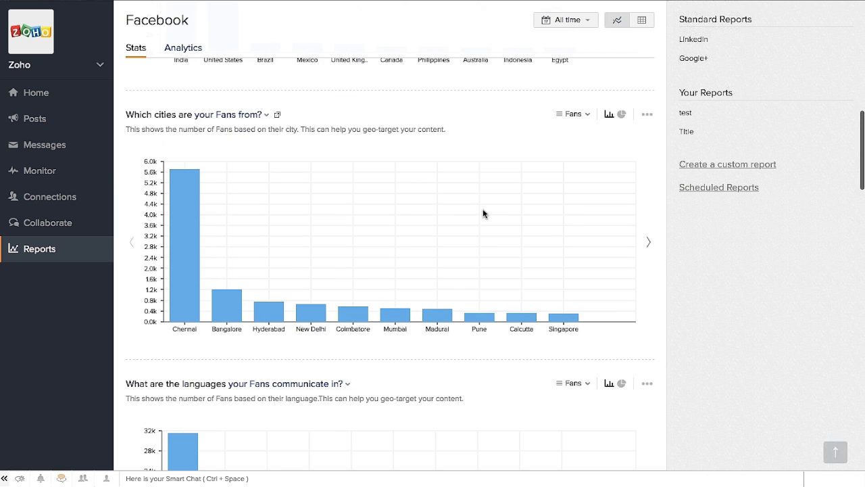
scroll(483, 213, up, 1)
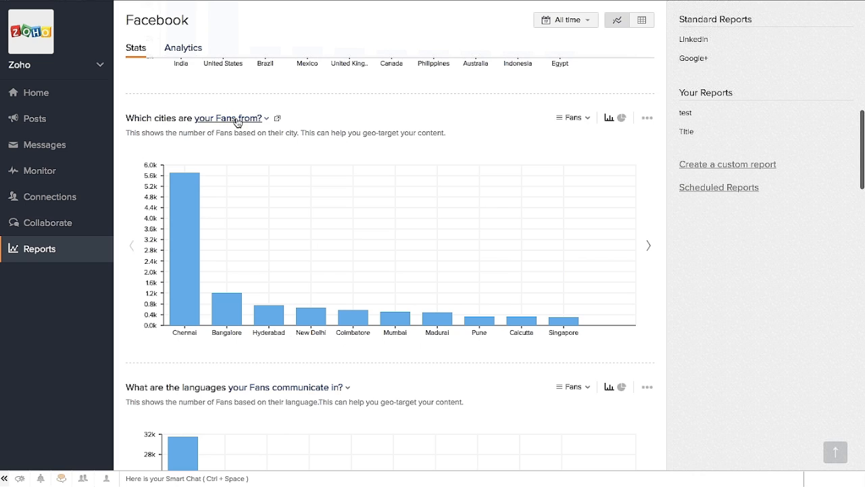
click(236, 119)
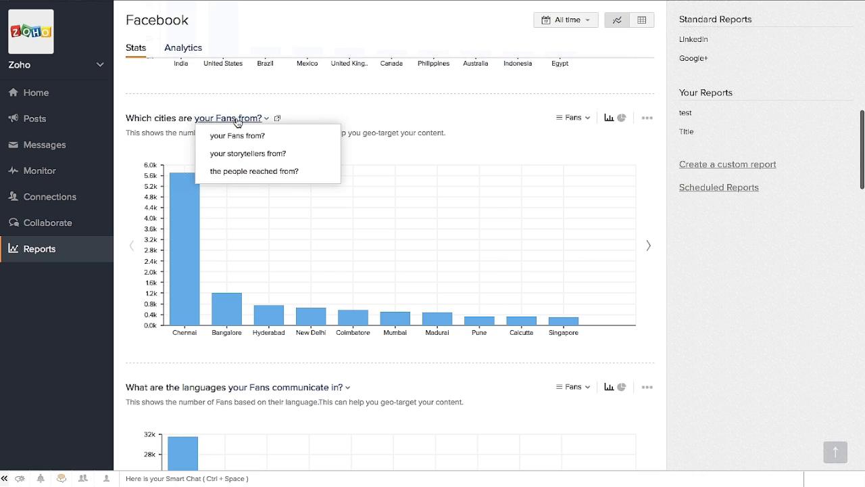
click(233, 173)
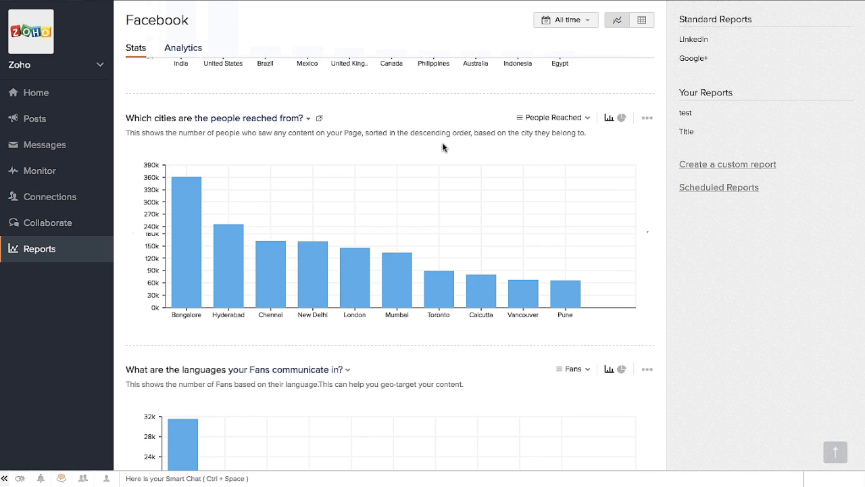
click(621, 83)
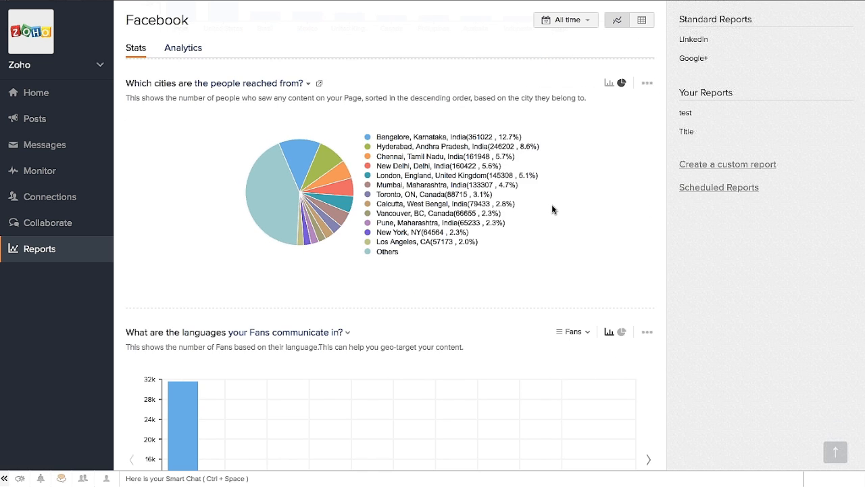
scroll(552, 204, up, 1)
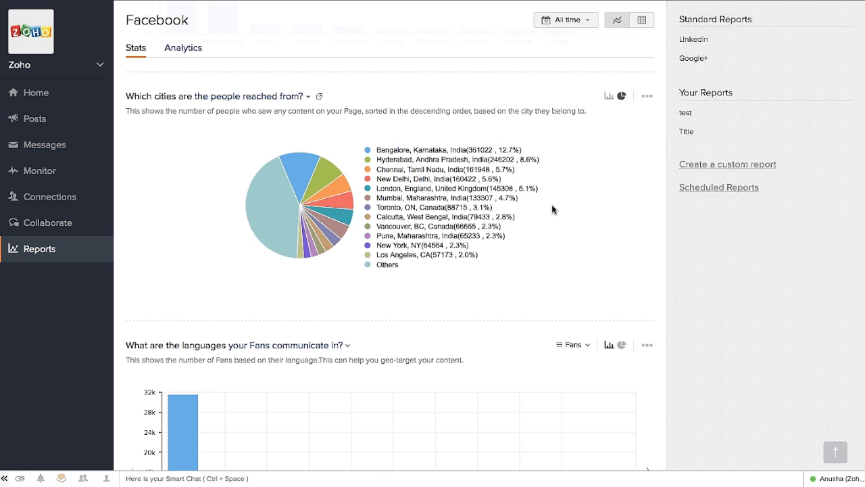
- Show the Facebook report on the languages fans communicate in as a pie chart
scroll(552, 204, down, 3)
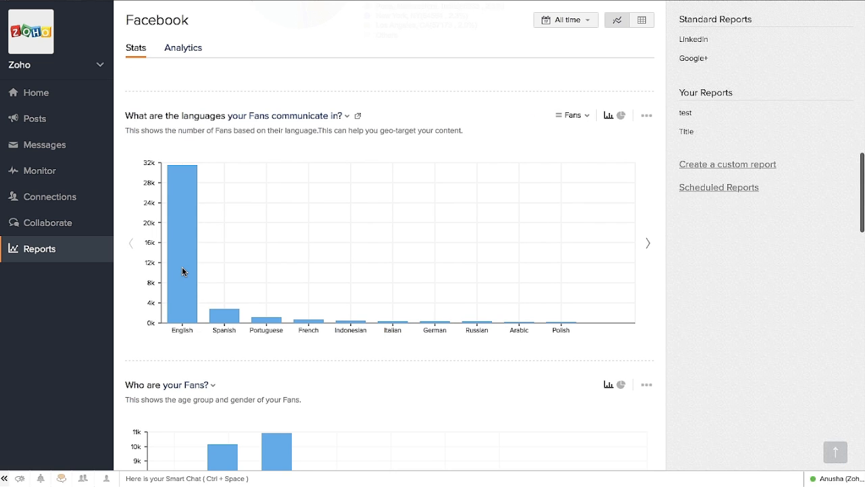
click(620, 116)
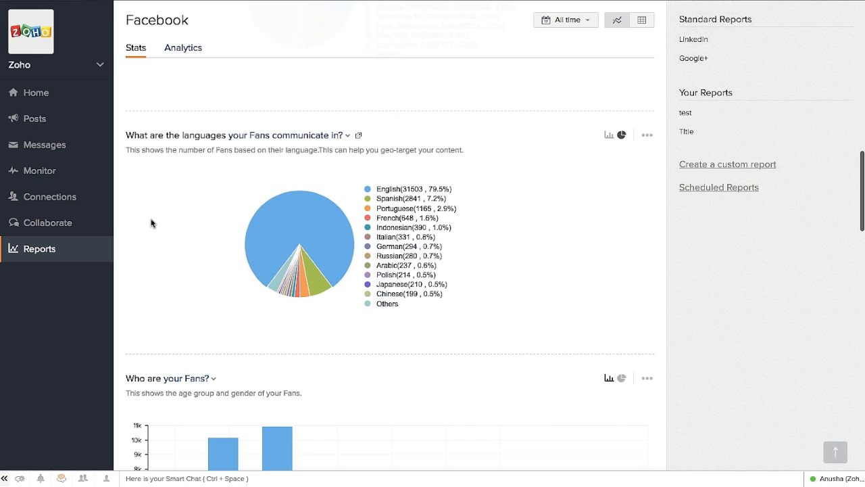
scroll(152, 223, down, 2)
scroll(151, 223, up, 3)
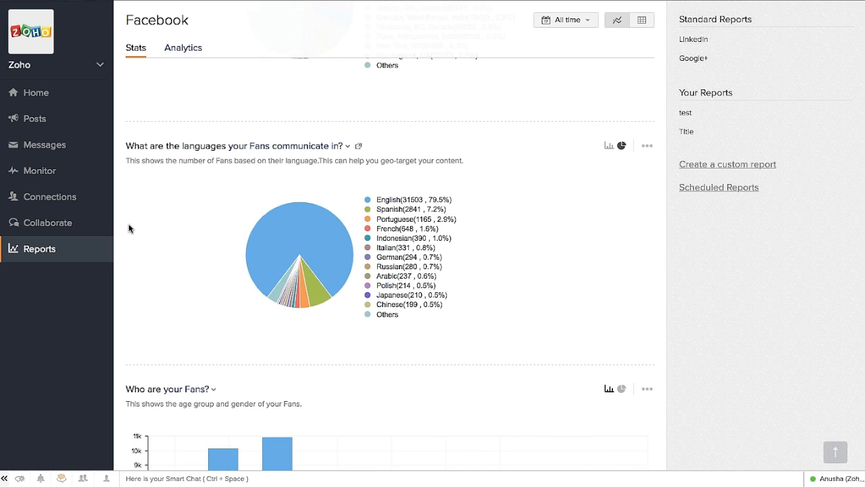
- Set the date range of the Facebook report to the past 15 days
scroll(229, 198, up, 5)
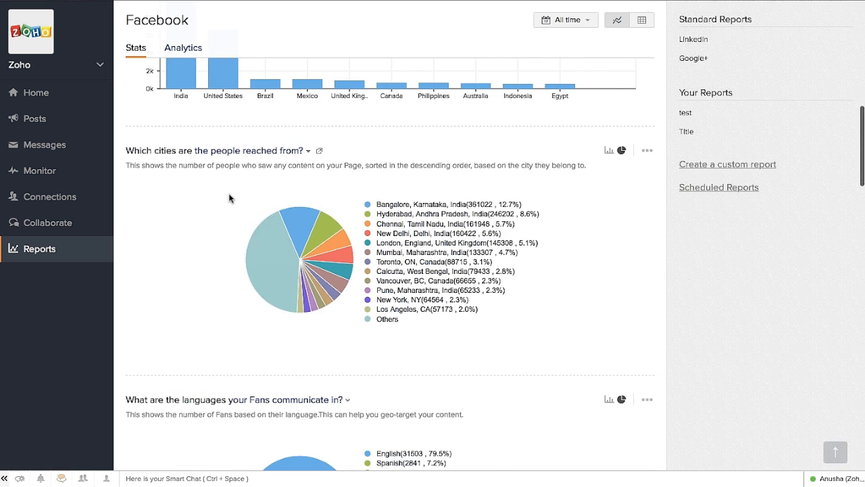
scroll(229, 198, up, 4)
scroll(229, 199, up, 5)
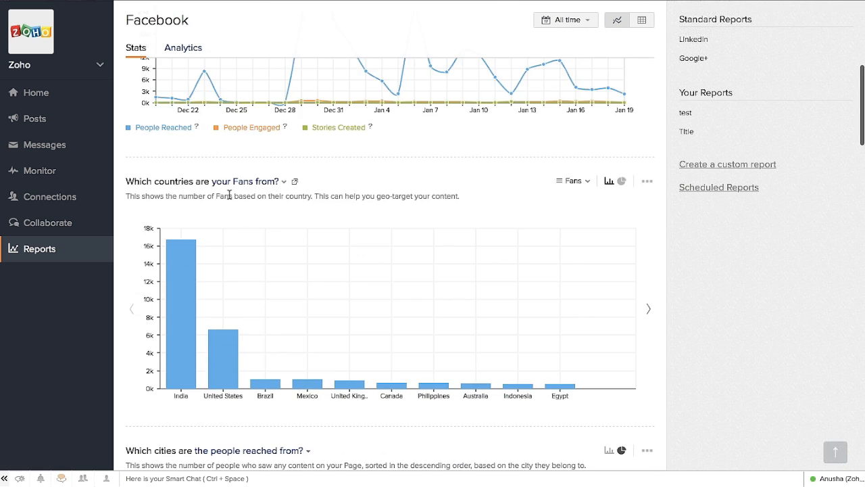
scroll(229, 198, up, 3)
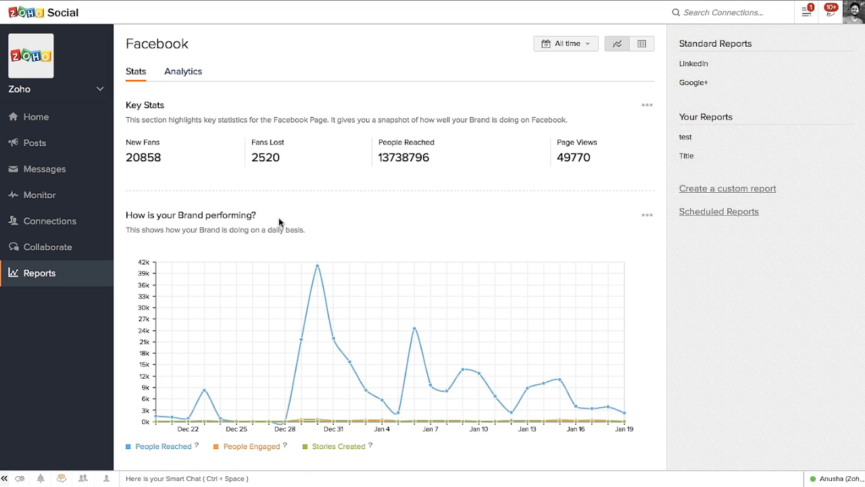
click(573, 45)
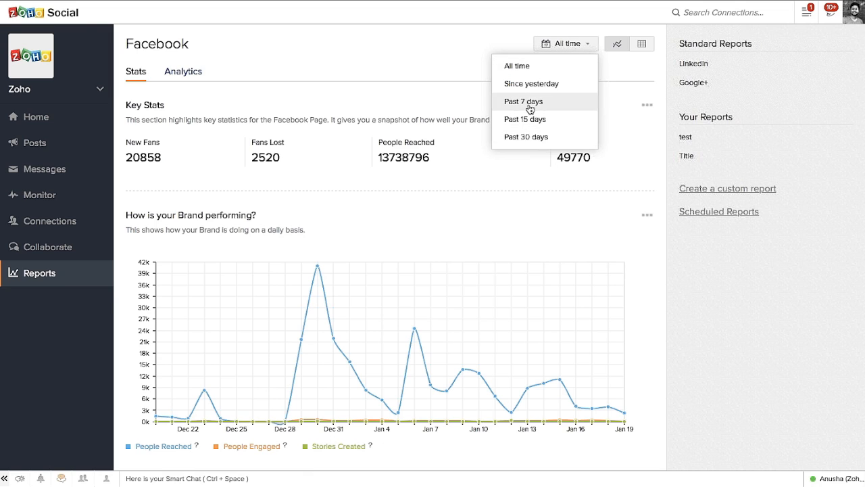
click(533, 124)
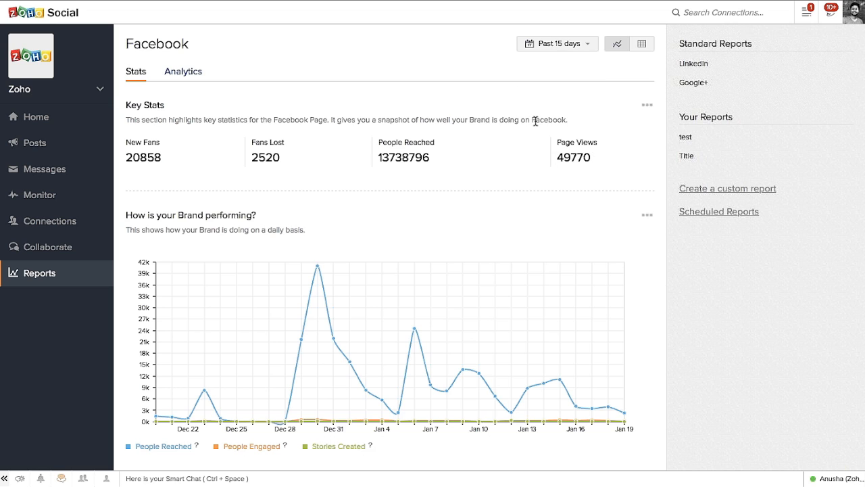
- Look through the Facebook stats for the past 15 days down to the content viewing frequency chart, and open the Analytics reports
scroll(328, 156, down, 3)
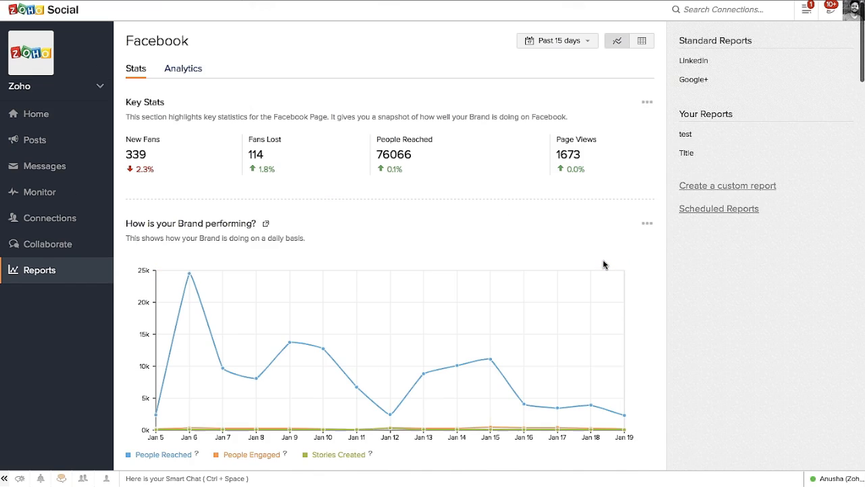
scroll(605, 264, down, 4)
scroll(605, 265, up, 3)
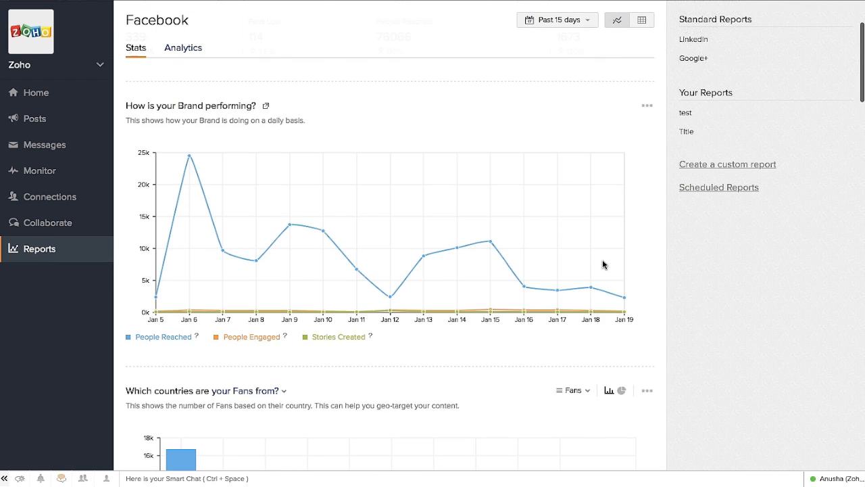
scroll(524, 239, down, 15)
scroll(524, 239, down, 15)
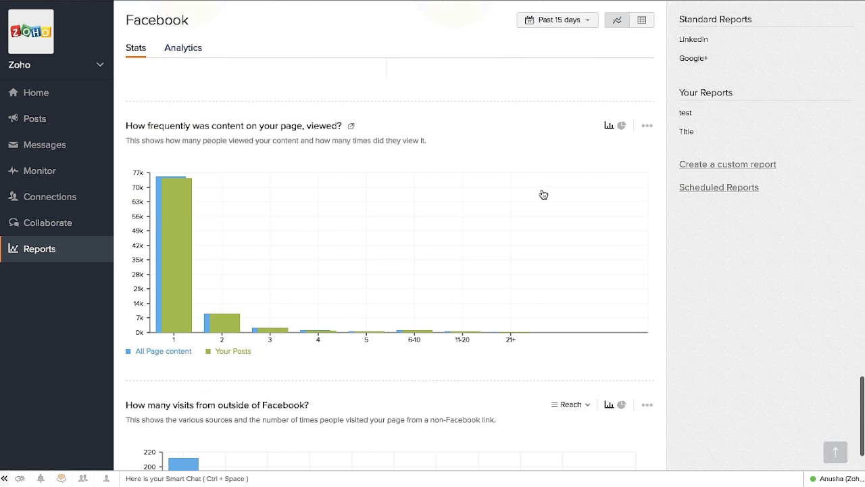
click(647, 124)
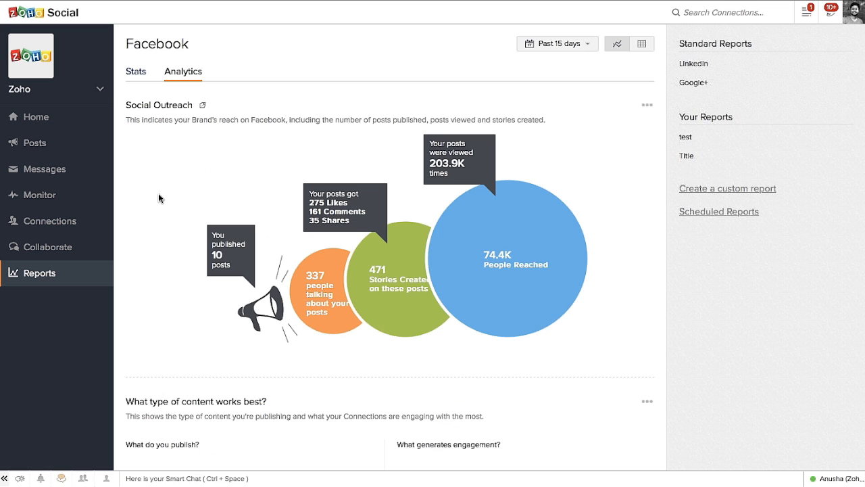
- Examine the Facebook analytics on social outreach, best content types, best posting times, keywords and key Connections
scroll(252, 188, down, 4)
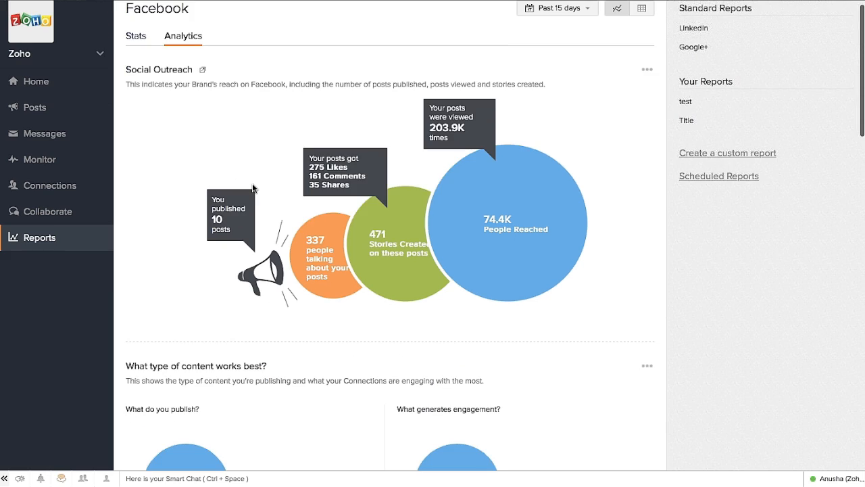
scroll(238, 205, down, 1)
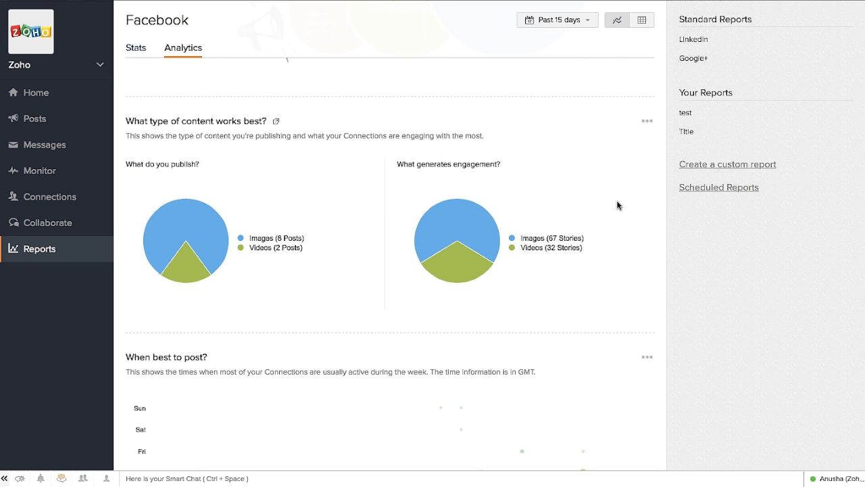
scroll(594, 214, down, 4)
mouse_move(481, 277)
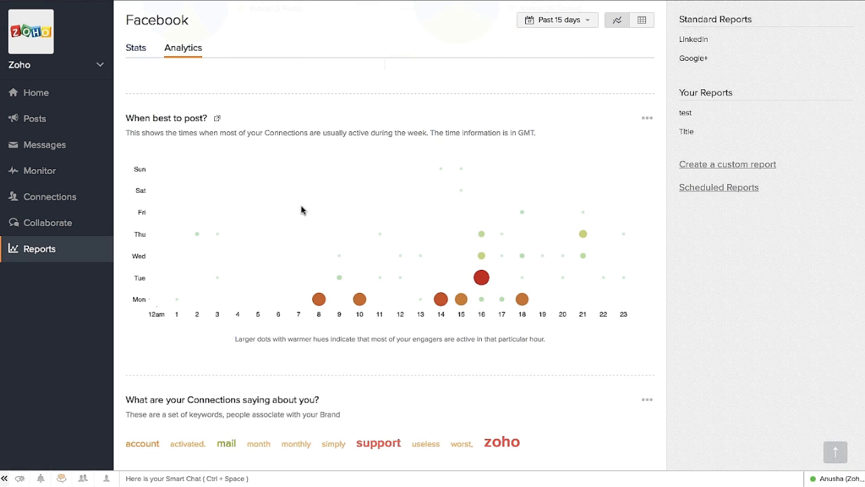
scroll(302, 210, down, 4)
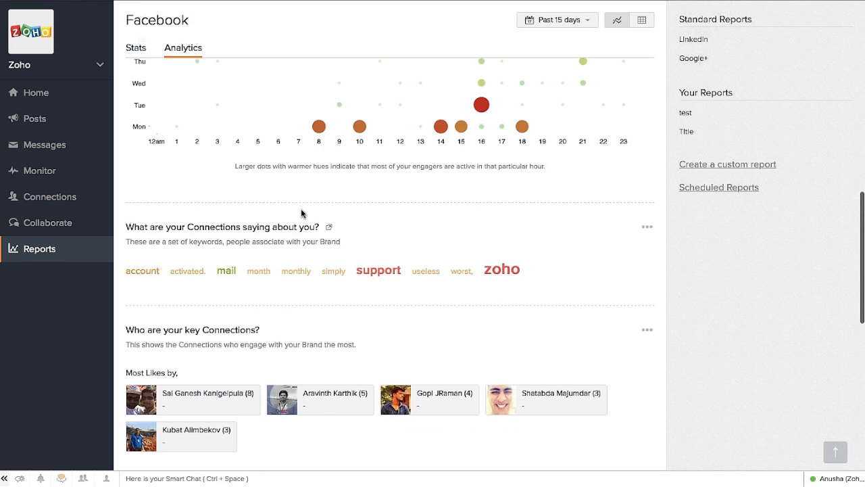
scroll(223, 186, down, 1)
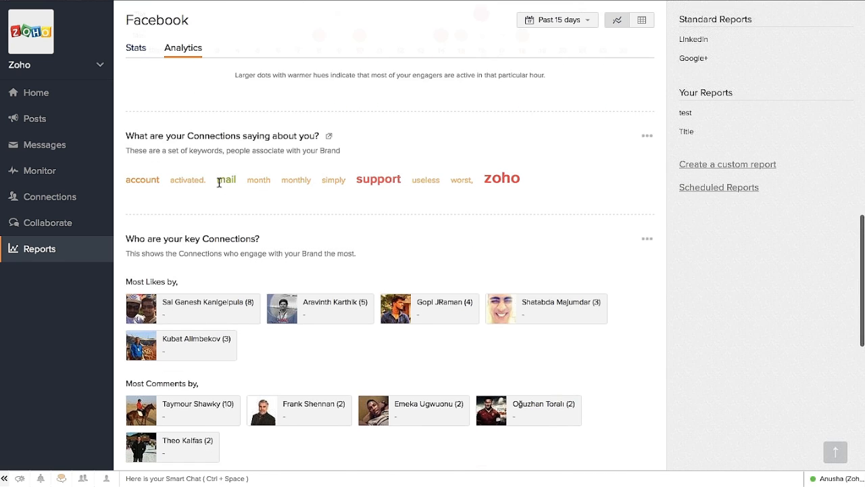
scroll(211, 212, down, 1)
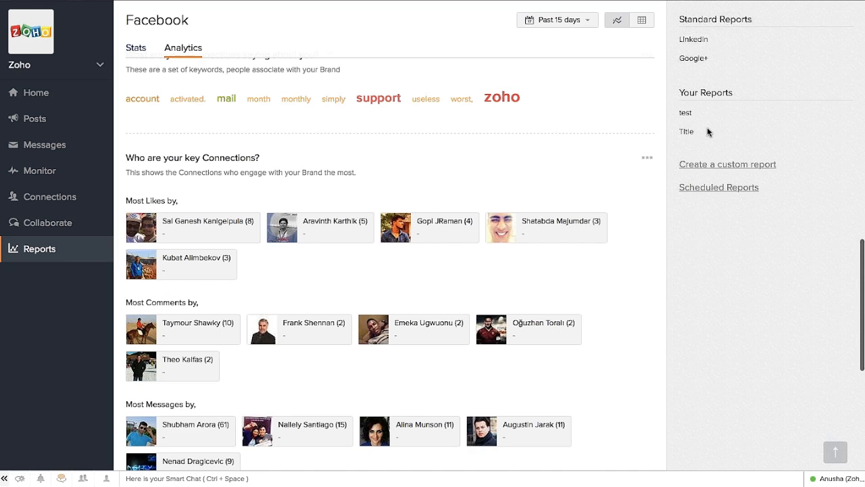
- Check the sharing and export options of the "Who are your key Connections?" report without choosing one
click(644, 160)
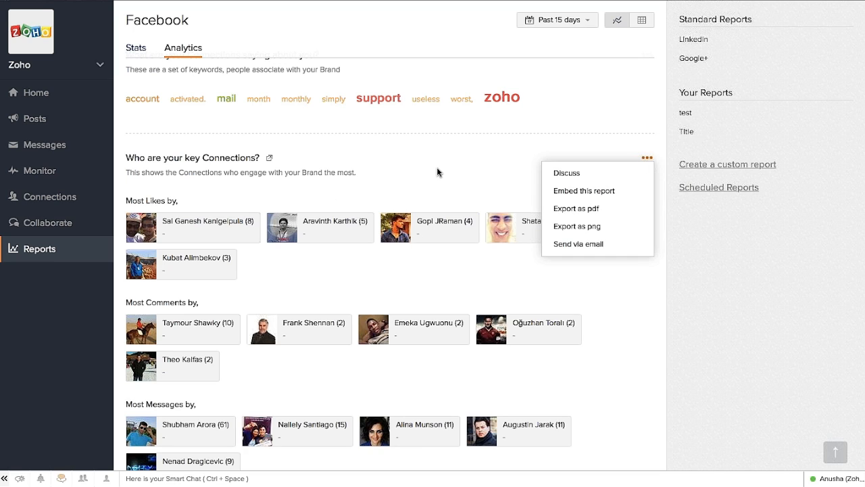
click(437, 172)
click(647, 158)
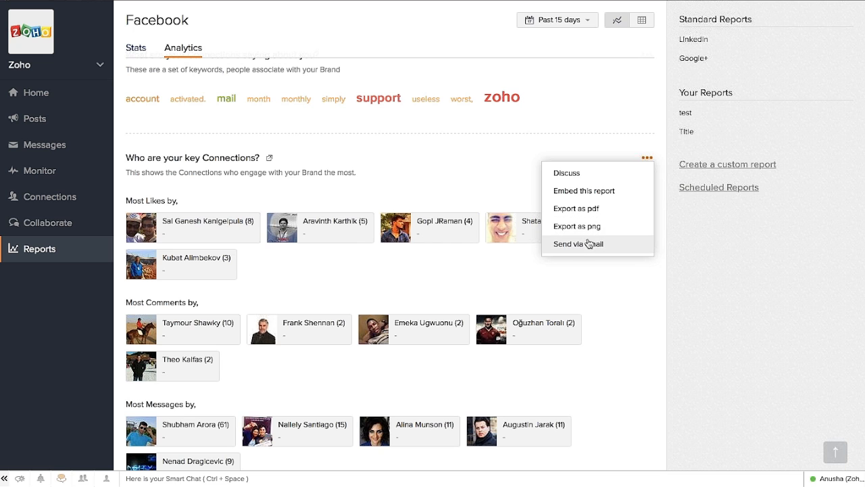
click(475, 165)
scroll(477, 165, down, 1)
- Examine the detailed view of the Facebook Social Outreach report with its data table, and close it
scroll(486, 169, up, 10)
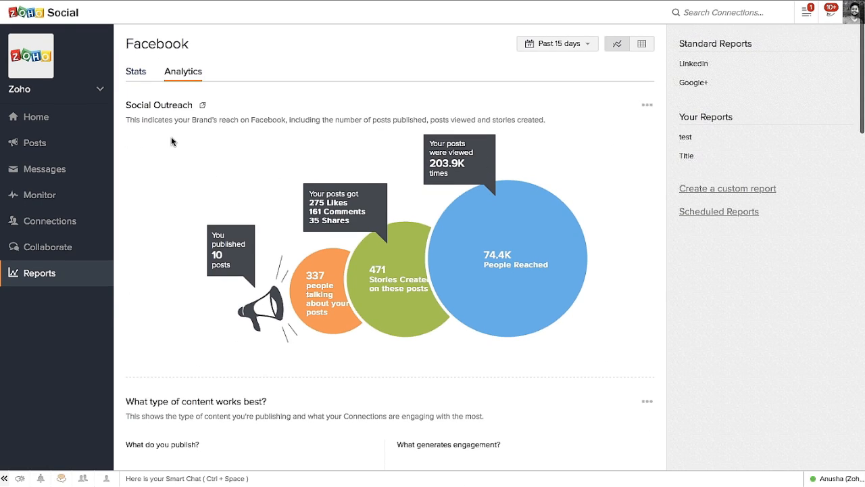
click(203, 104)
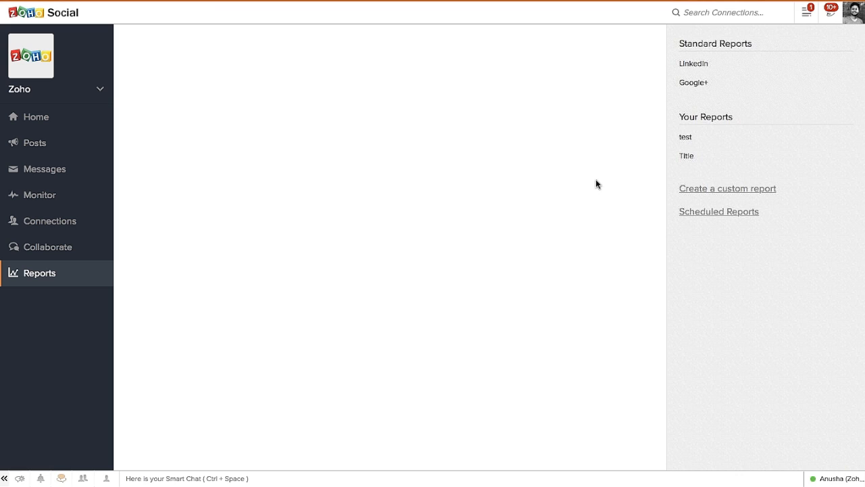
click(504, 46)
click(443, 66)
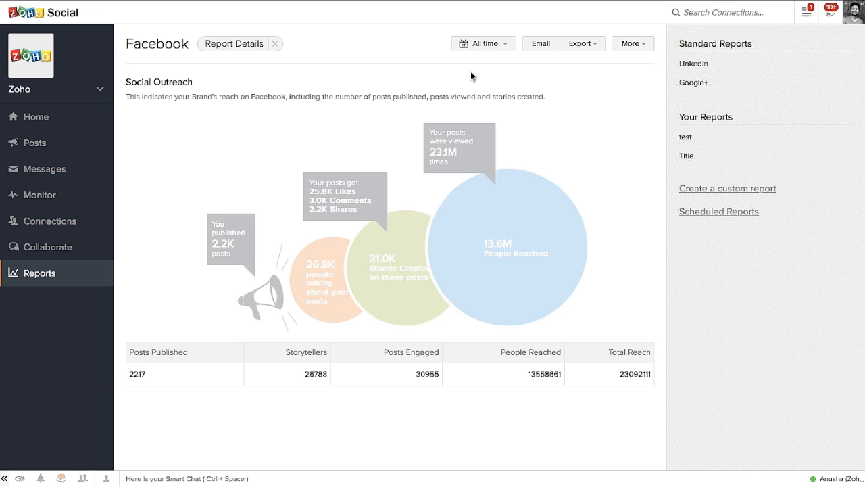
scroll(199, 249, down, 1)
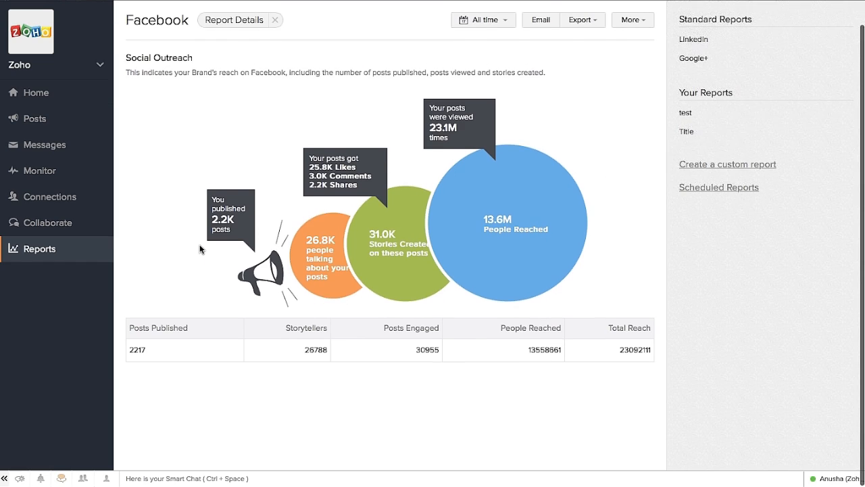
scroll(200, 247, up, 1)
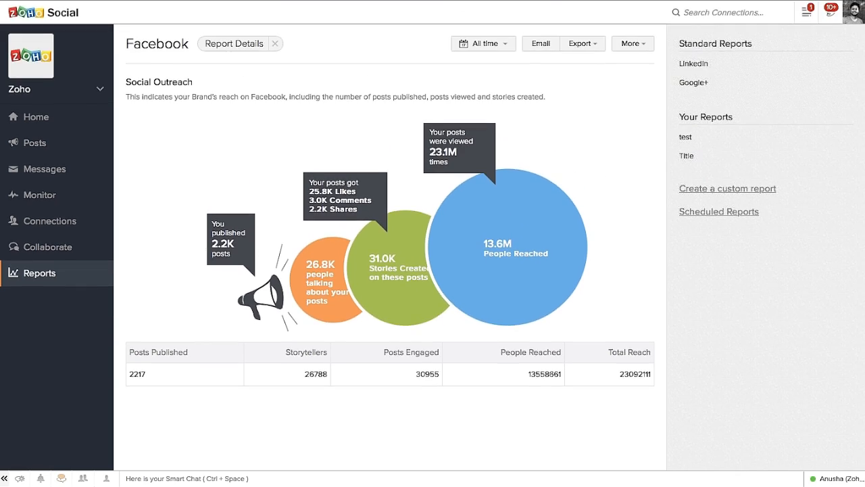
click(280, 44)
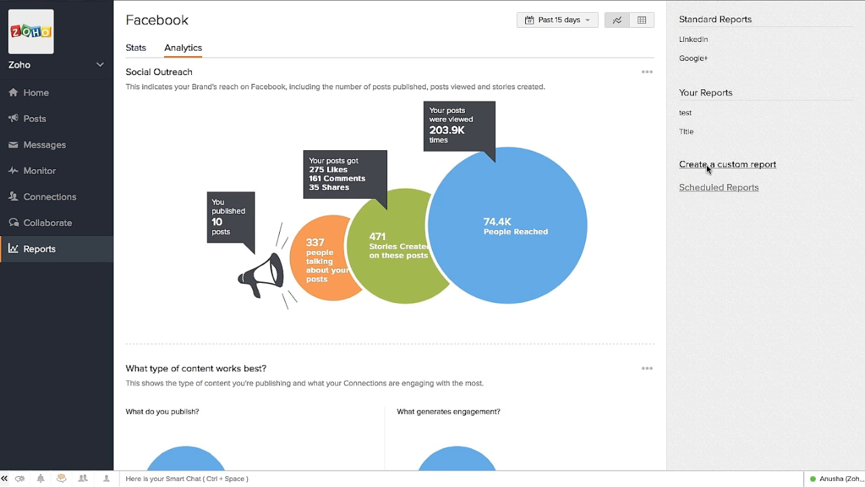
- Start a custom report and add the Facebook and Twitter brand performance overviews to it
click(707, 164)
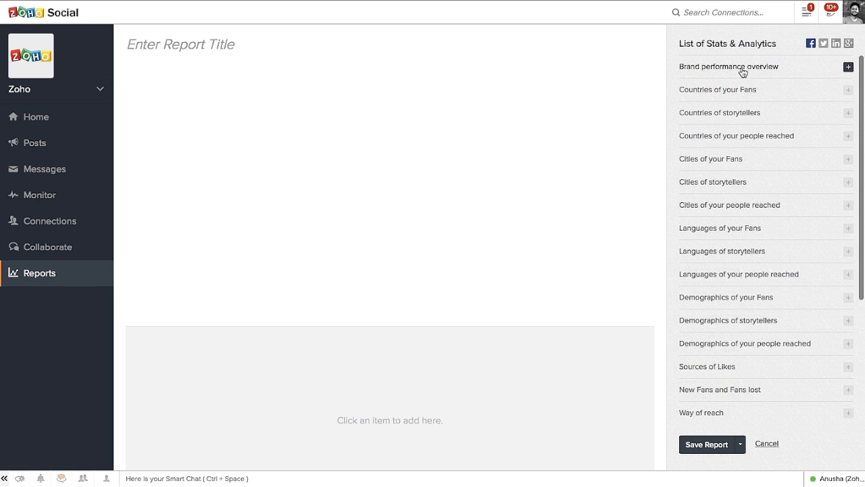
click(743, 68)
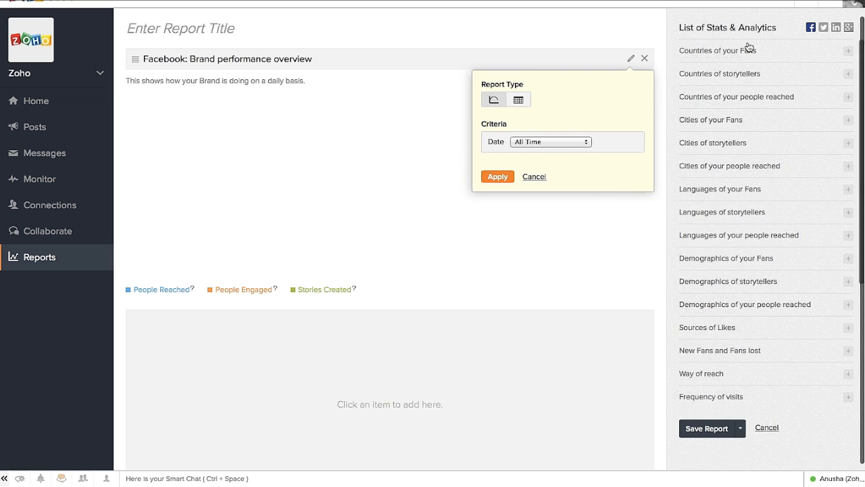
click(824, 28)
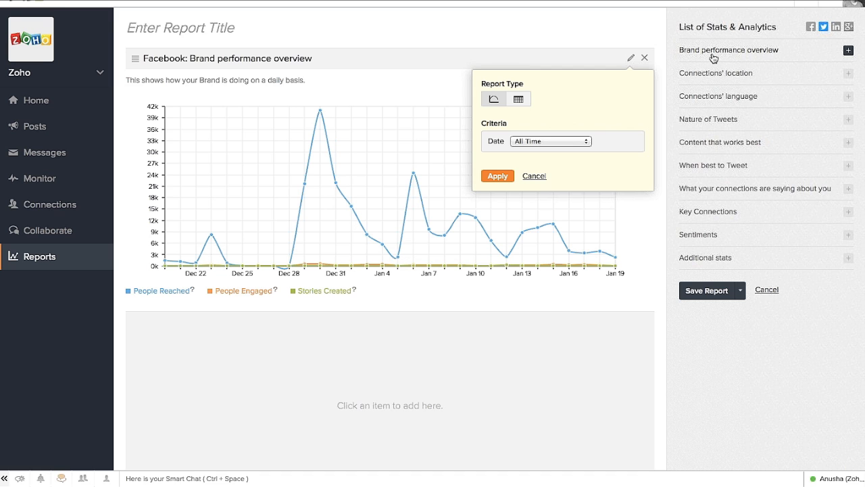
click(713, 57)
- Add the LinkedIn and Google+ brand performance overviews to the custom report
click(836, 19)
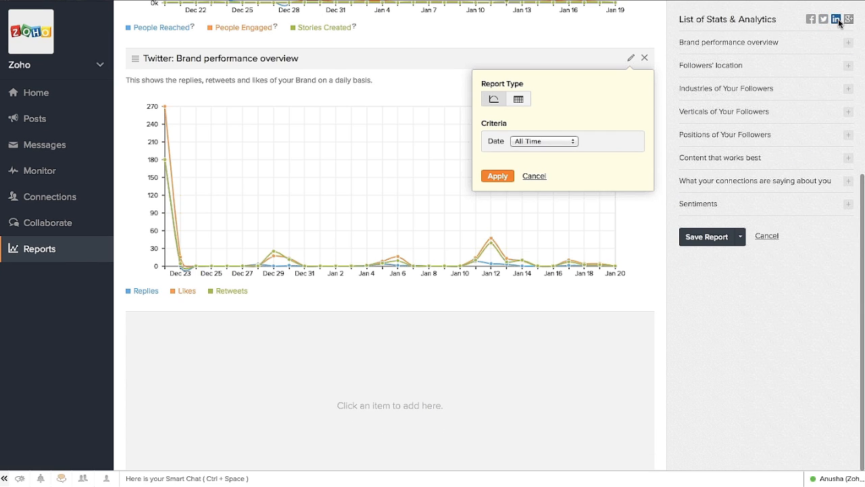
click(754, 46)
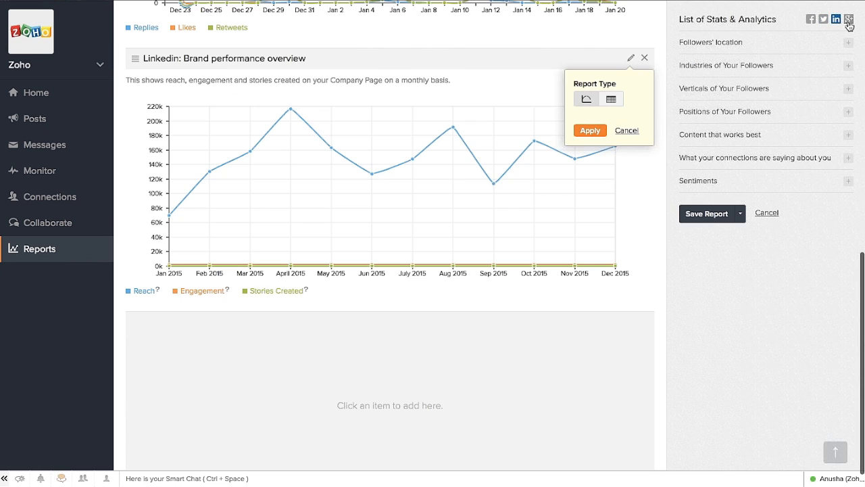
click(848, 21)
click(769, 44)
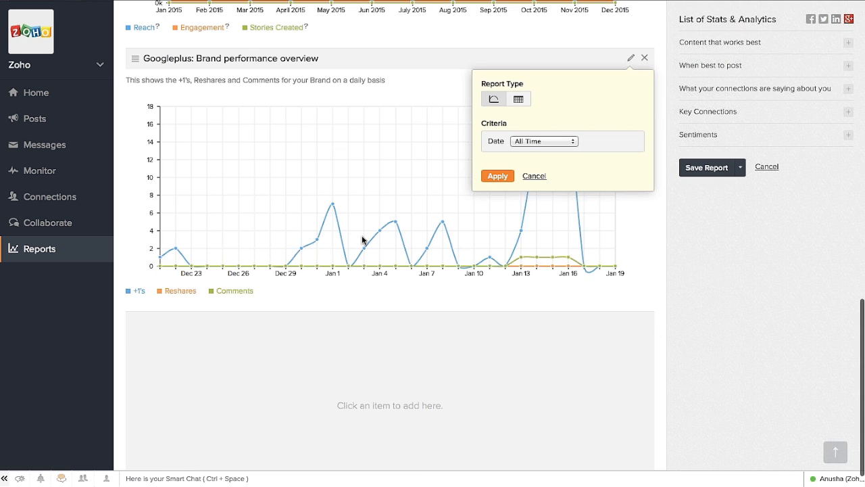
- Review the Facebook, Twitter, LinkedIn and Google+ overview charts in the custom report
scroll(361, 237, up, 12)
scroll(339, 187, down, 6)
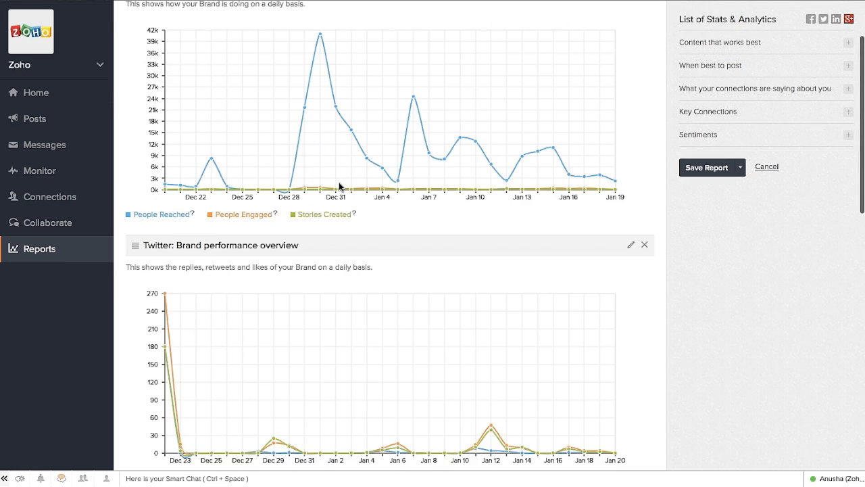
scroll(339, 183, down, 3)
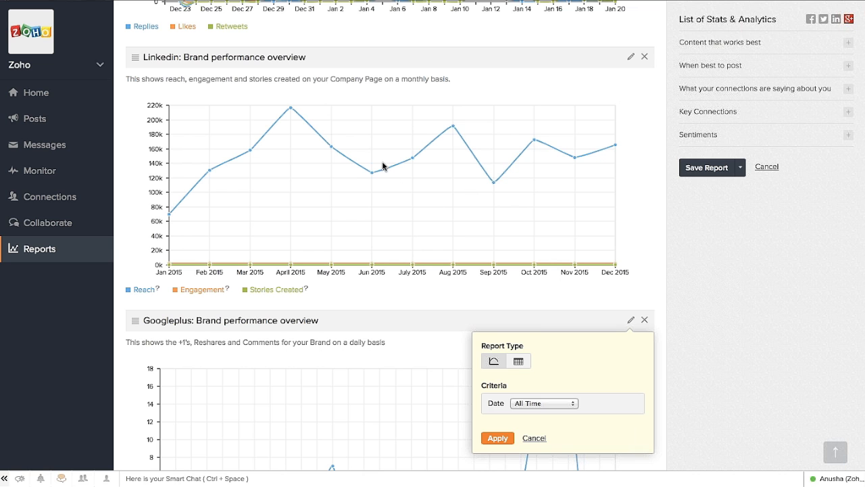
scroll(382, 165, down, 5)
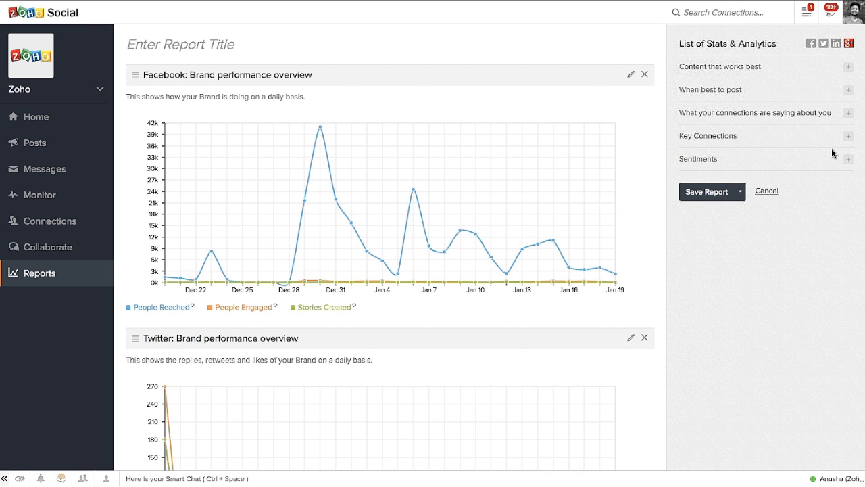
- Check the custom report's saving and scheduling options without saving, and go back to the Facebook Analytics reports
click(740, 191)
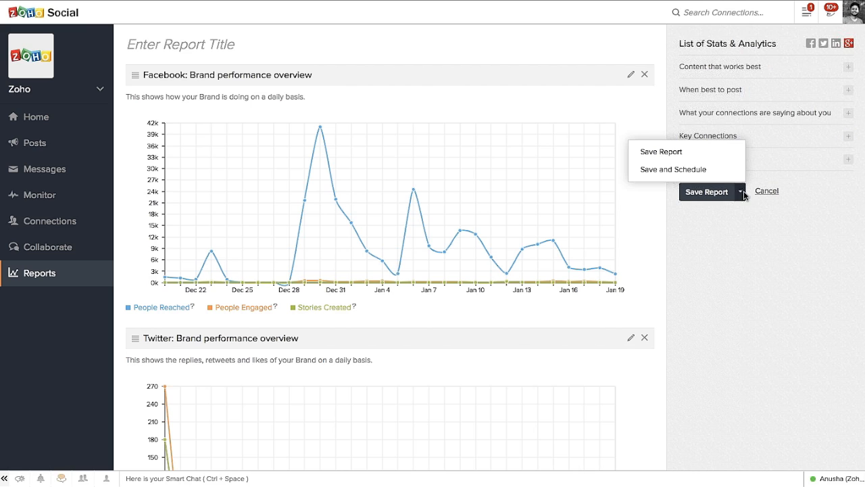
click(760, 276)
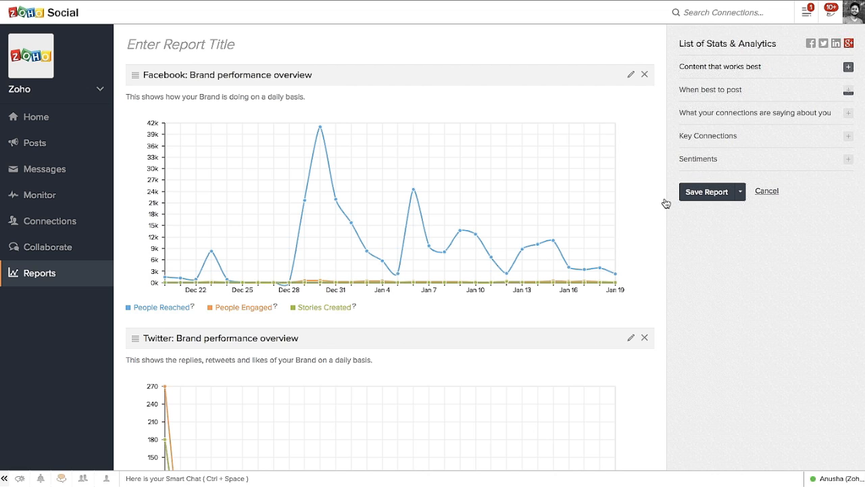
click(178, 73)
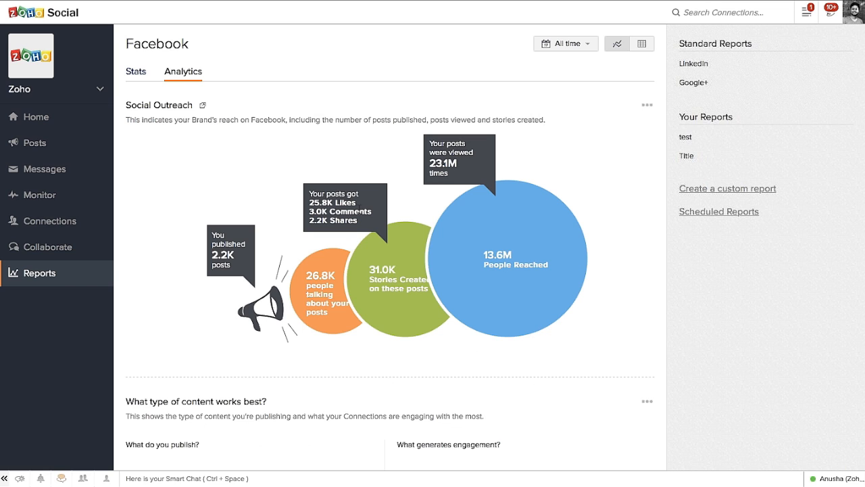
- Go to the home dashboard and review the Brand Health table, the Brand Index chart and the latest posts
scroll(359, 208, down, 3)
scroll(360, 208, up, 3)
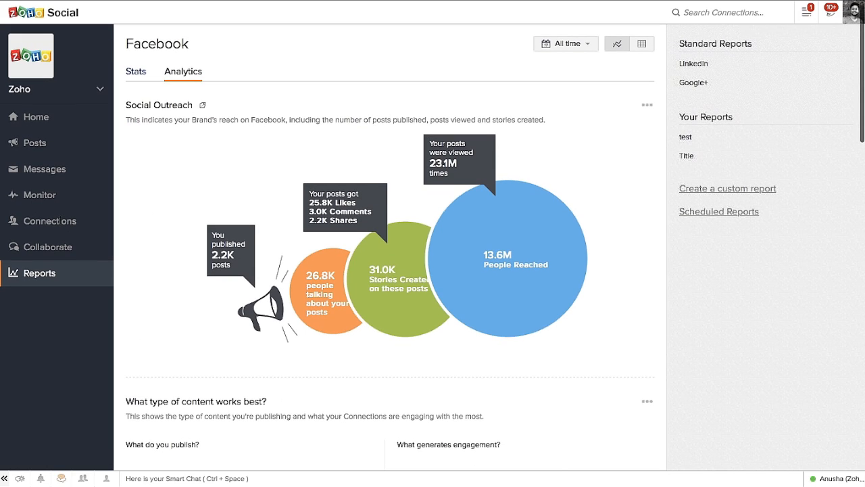
click(37, 117)
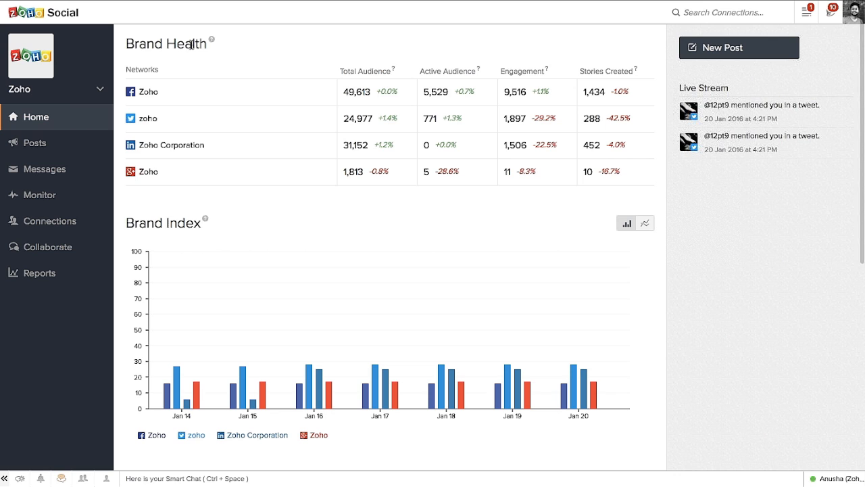
scroll(259, 280, down, 3)
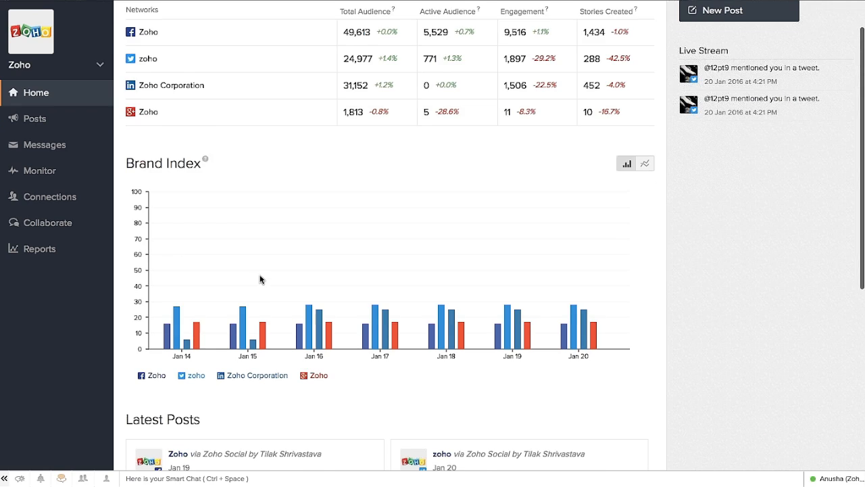
scroll(273, 248, down, 10)
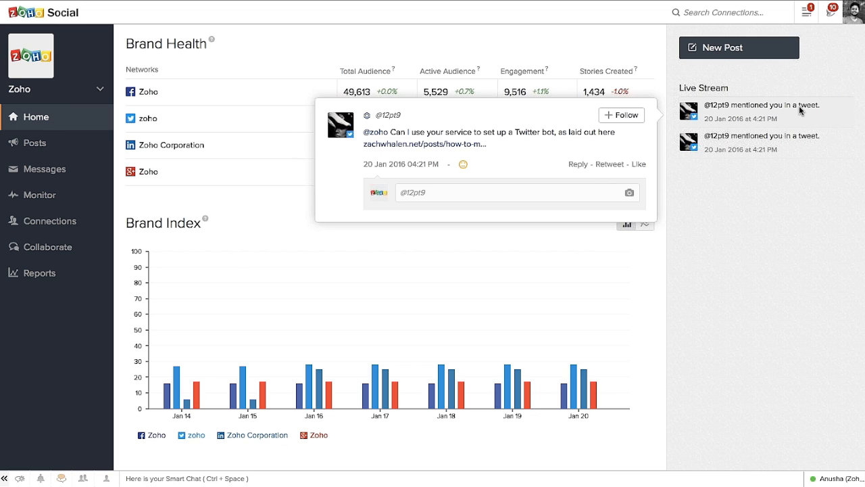
- Reload the home dashboard and view the profile card of the follower Progressive Dental from the Live Stream
key(super+r)
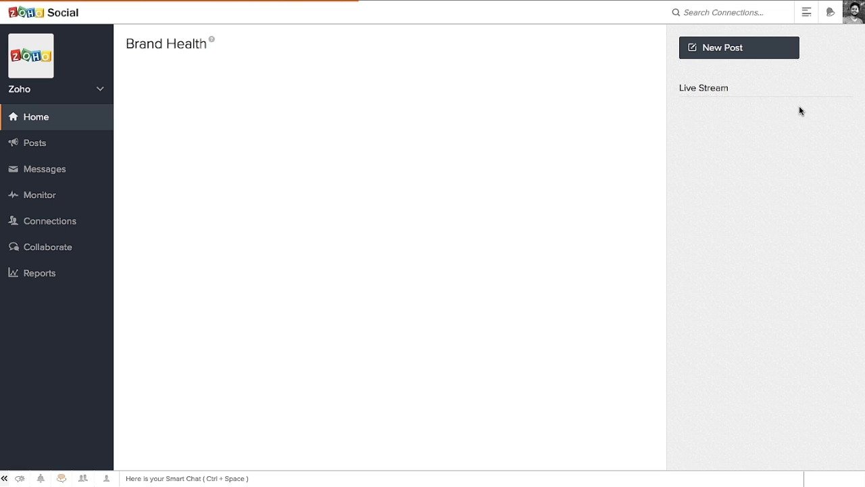
scroll(768, 221, down, 4)
scroll(767, 221, down, 1)
mouse_move(742, 233)
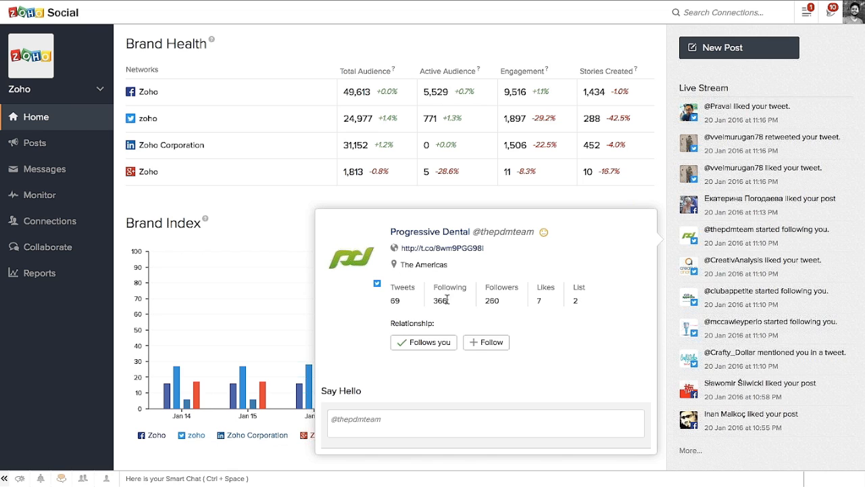
scroll(824, 174, up, 4)
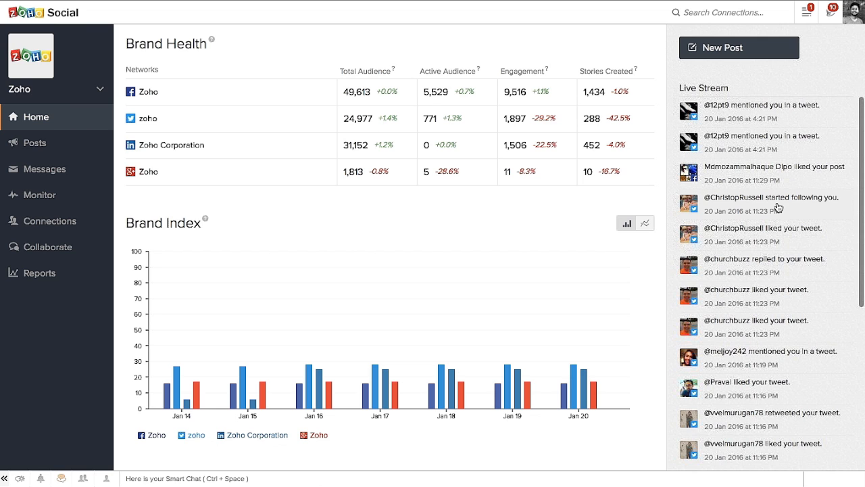
- Browse the Live Stream updates and view the profile card of the new follower Club Appetite, closing it again
scroll(778, 207, down, 1)
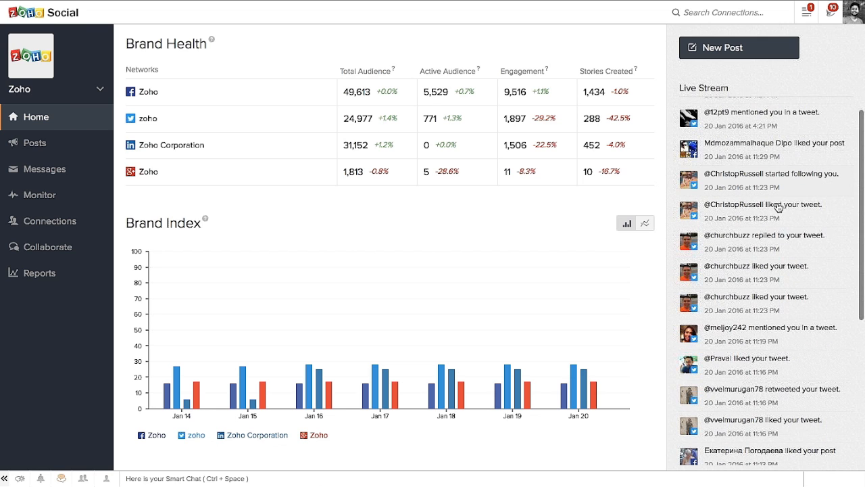
scroll(779, 207, down, 5)
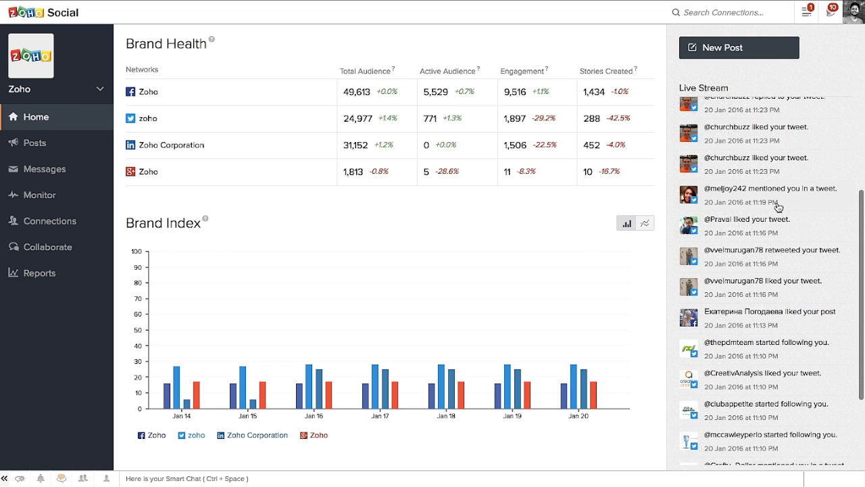
scroll(779, 206, down, 4)
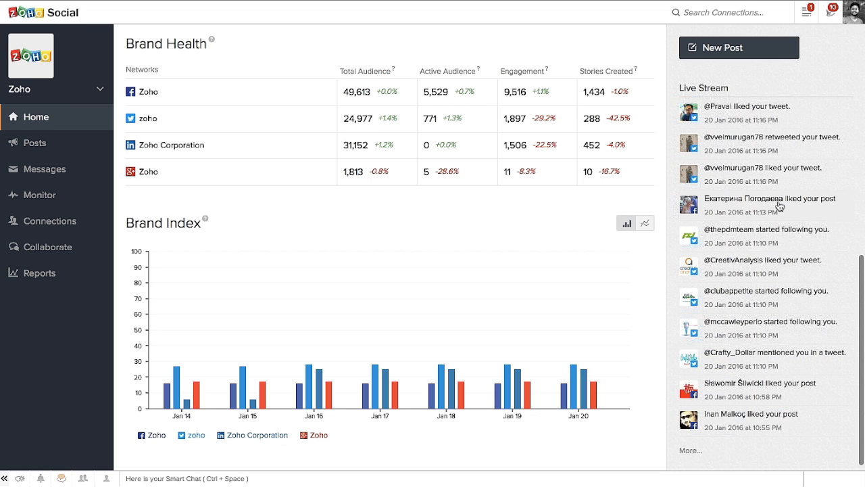
click(771, 290)
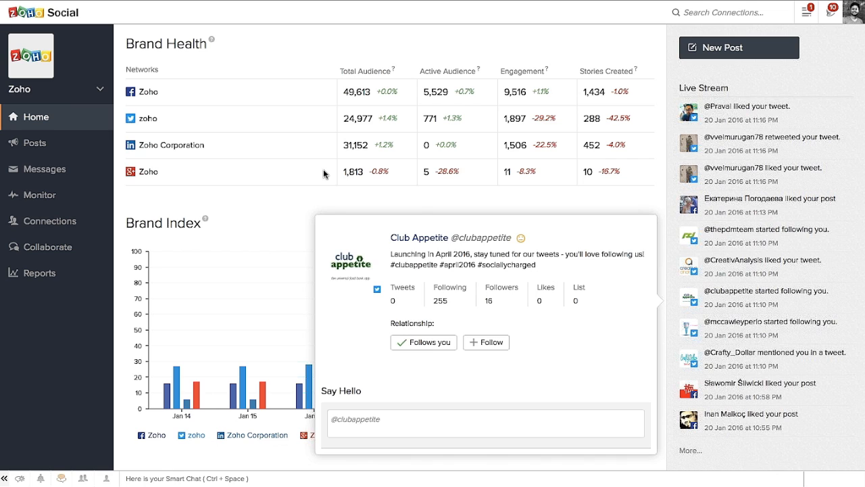
click(306, 177)
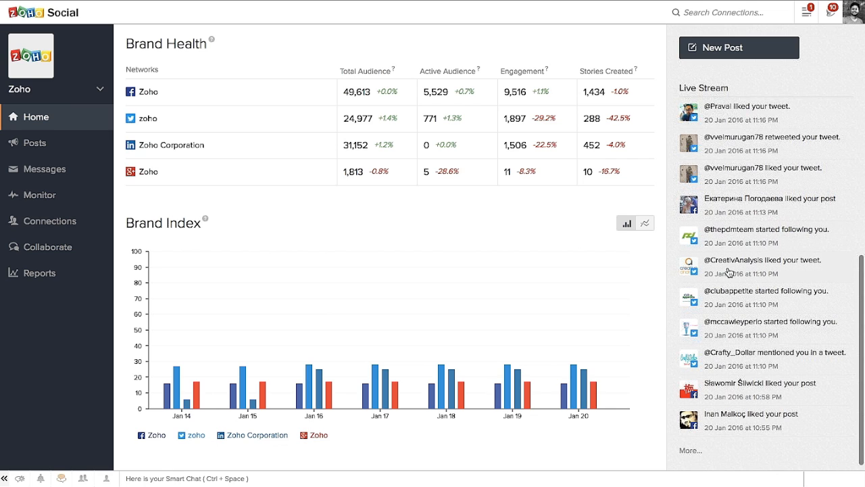
scroll(745, 278, up, 1)
scroll(745, 277, up, 5)
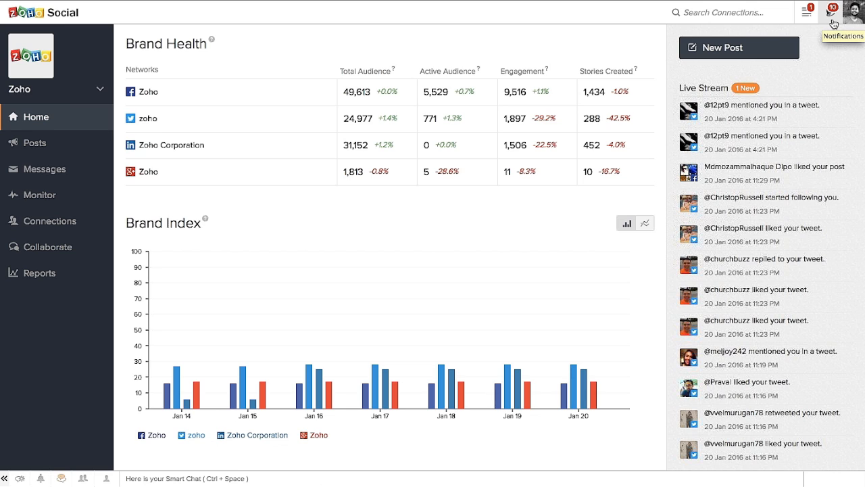
- Show the notifications list and browse through its recent likes, replies and mentions
click(833, 21)
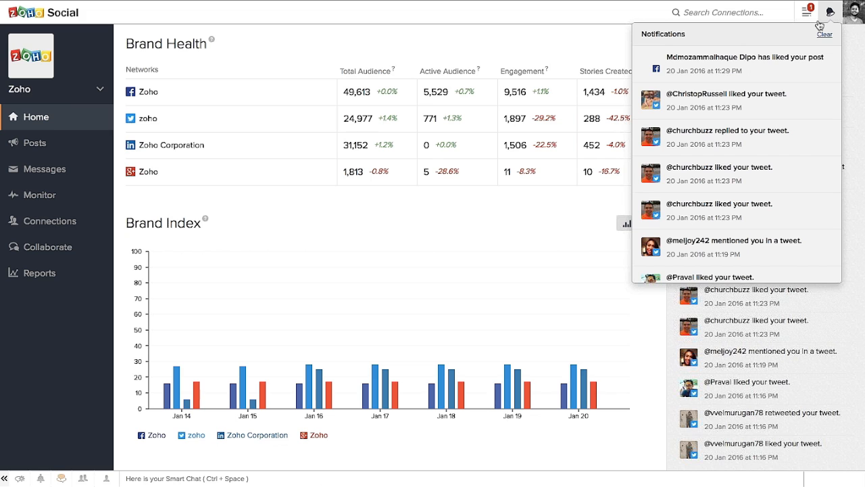
scroll(765, 110, down, 1)
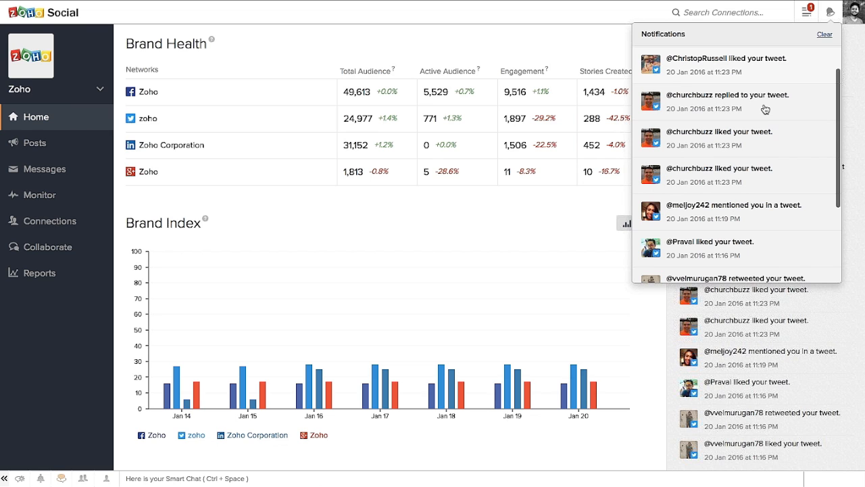
scroll(765, 110, down, 3)
scroll(766, 109, up, 4)
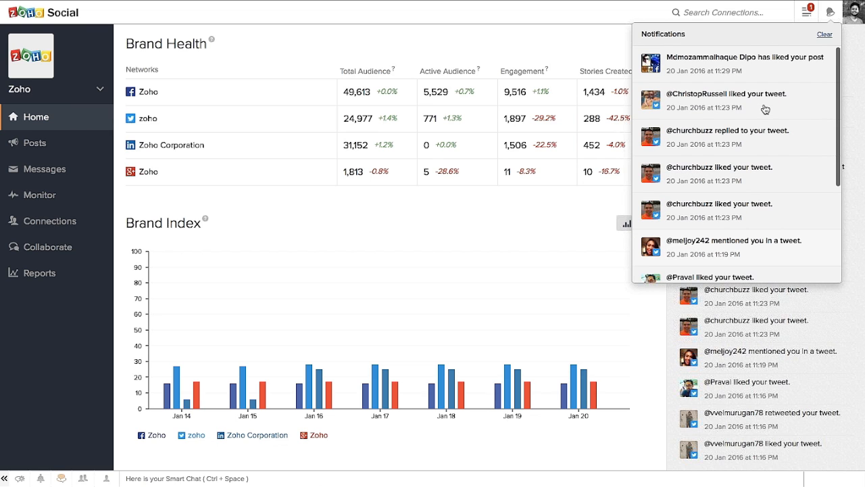
scroll(765, 110, down, 3)
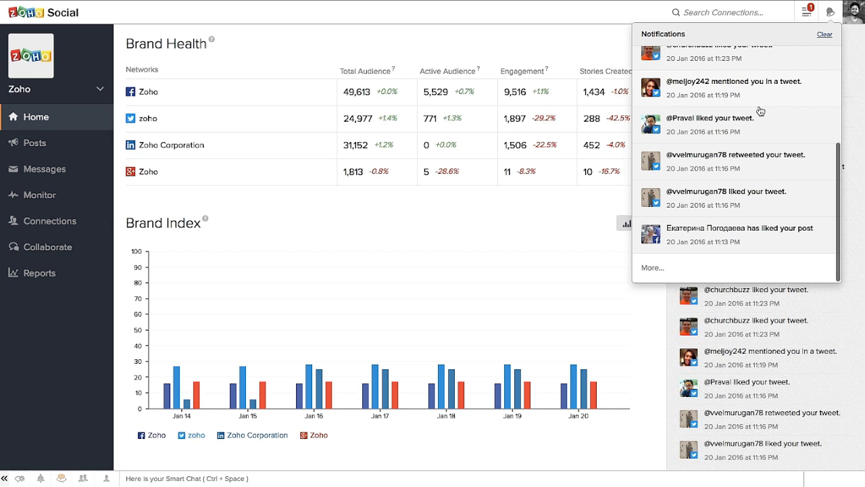
- Reply to the "Implementing #zoho #crm" mention from the notifications with "Glad you're liking it" plus the author's first name and an exclamation mark
click(762, 96)
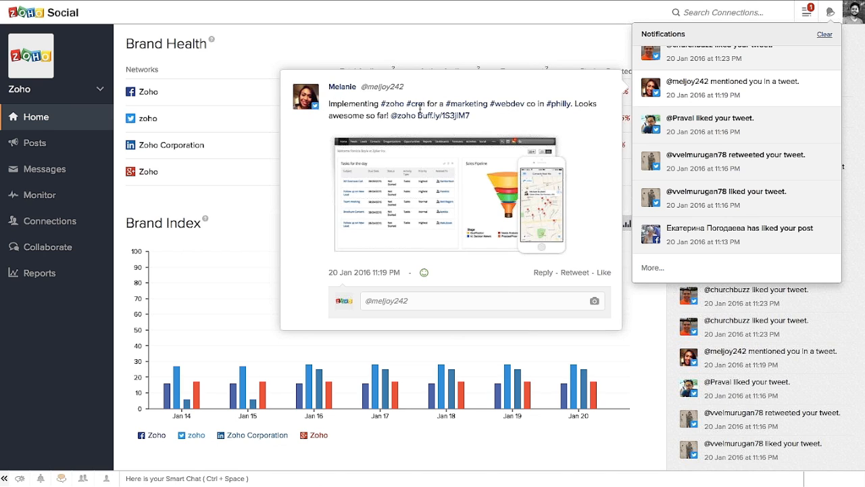
click(430, 302)
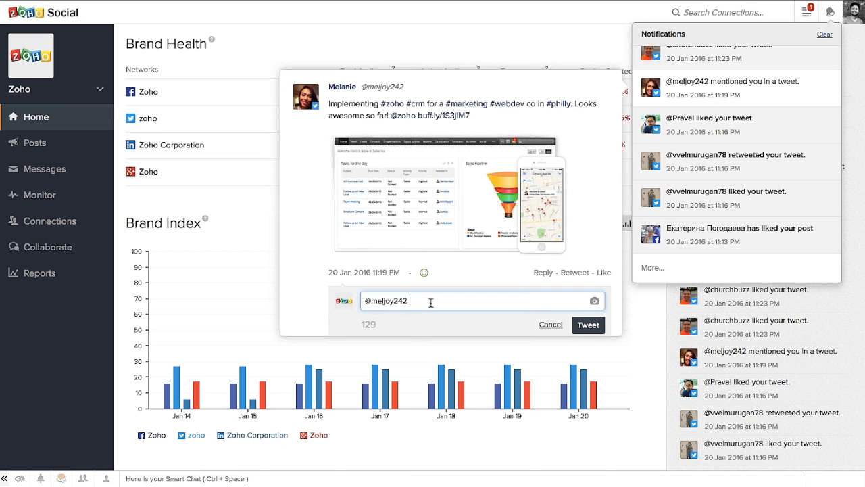
text(Glad you)
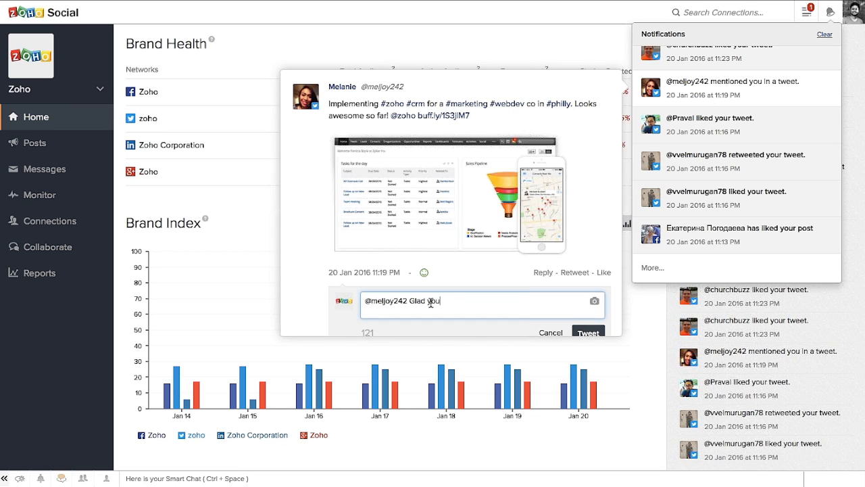
text('re liking it Melanie!)
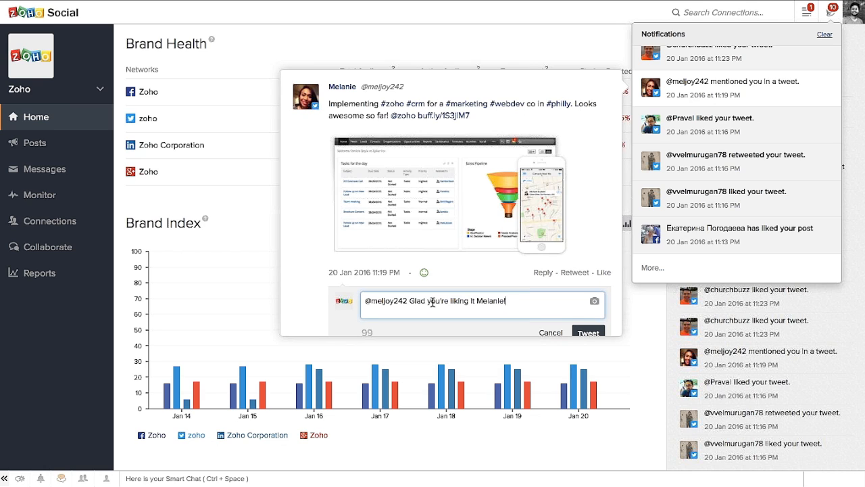
scroll(432, 301, down, 1)
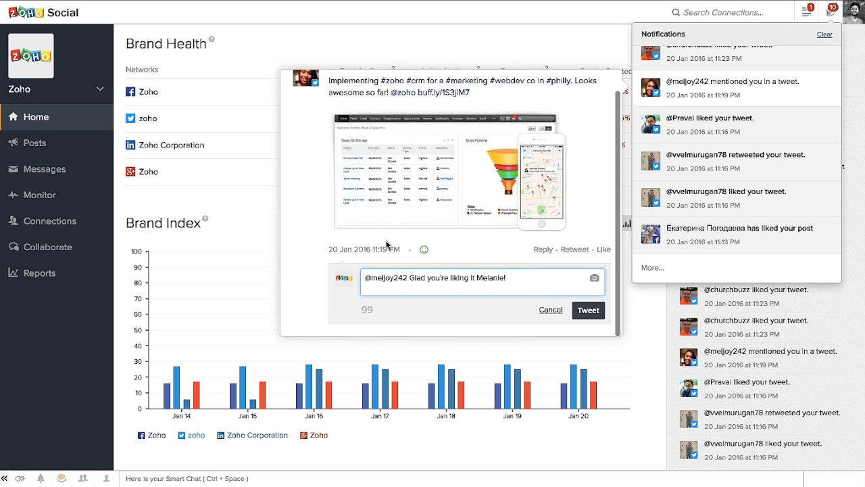
click(592, 312)
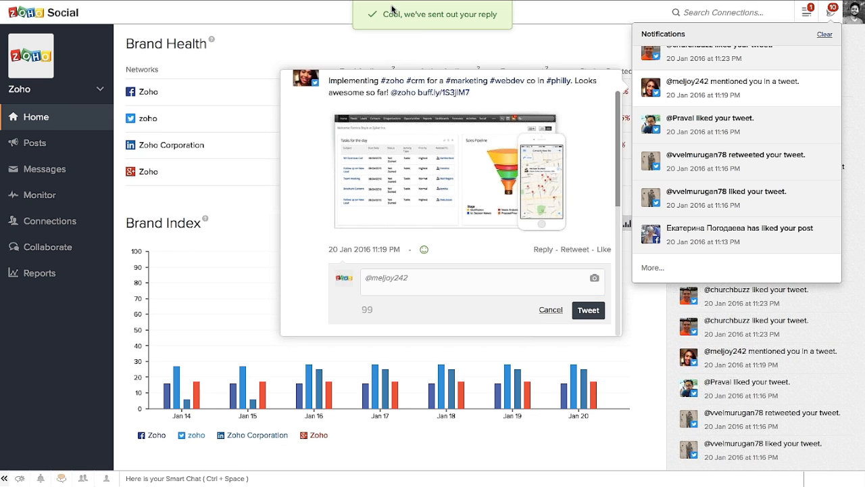
- Close the replied-to tweet and the notifications, and load the new Live Stream updates
scroll(430, 176, up, 1)
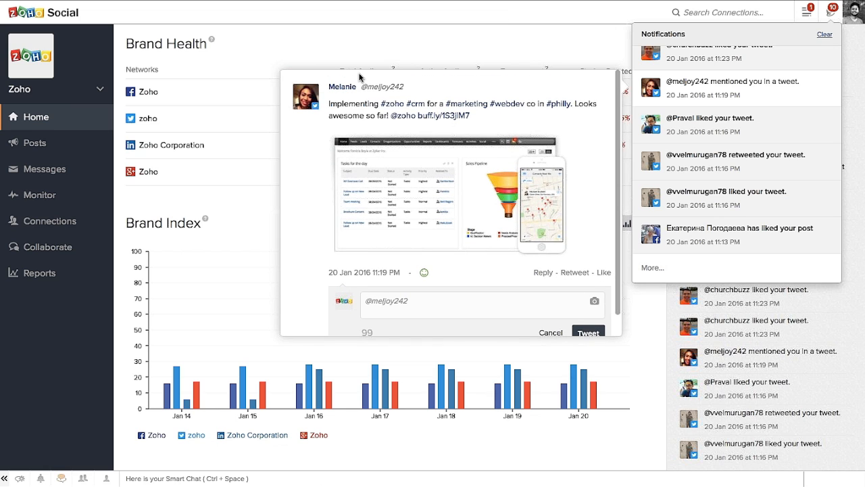
scroll(421, 233, down, 1)
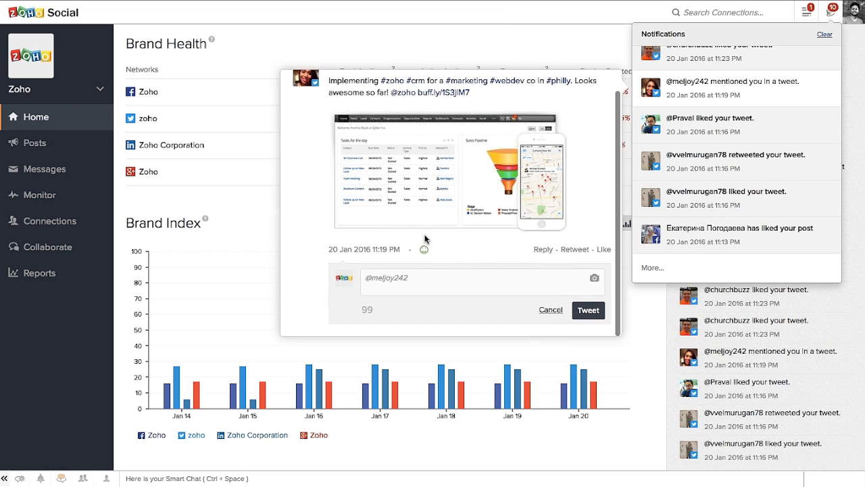
scroll(483, 216, up, 1)
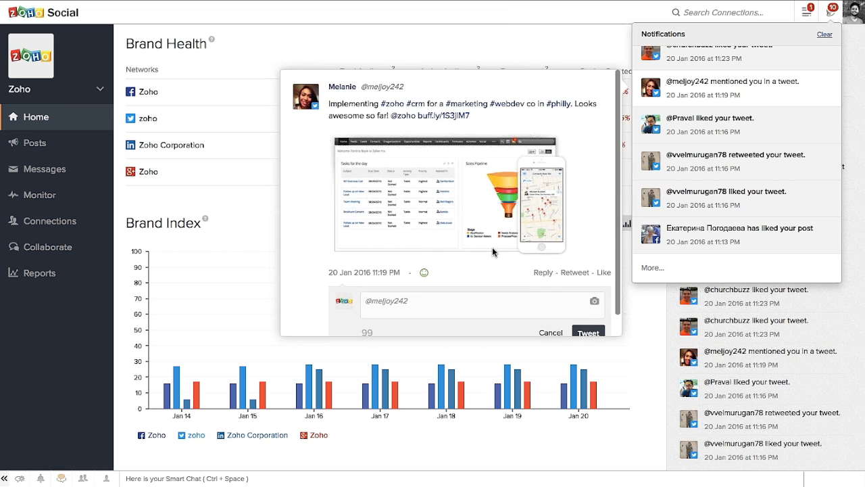
click(524, 36)
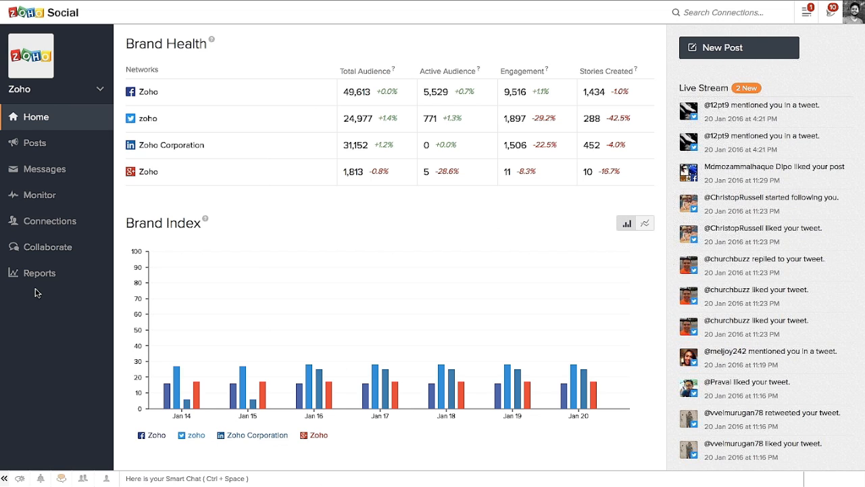
click(755, 88)
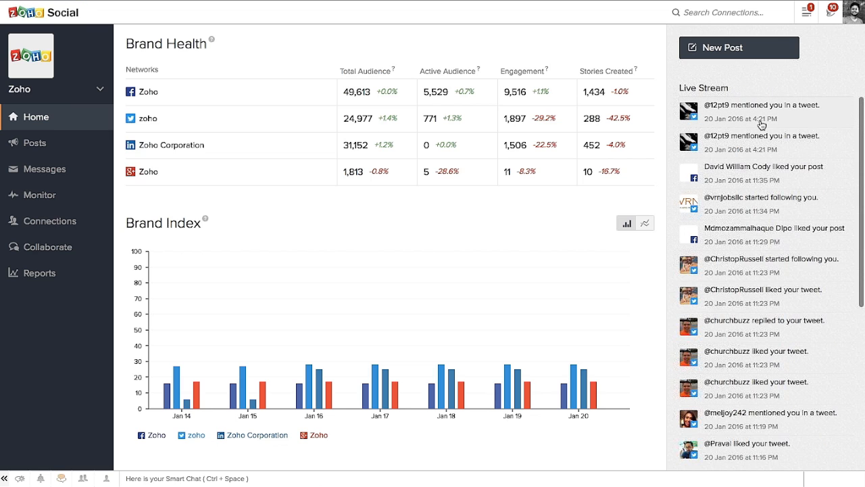
- In the Monitor's zoho column, open the tweet "Currently watching this webinar! :)" and like it
click(45, 197)
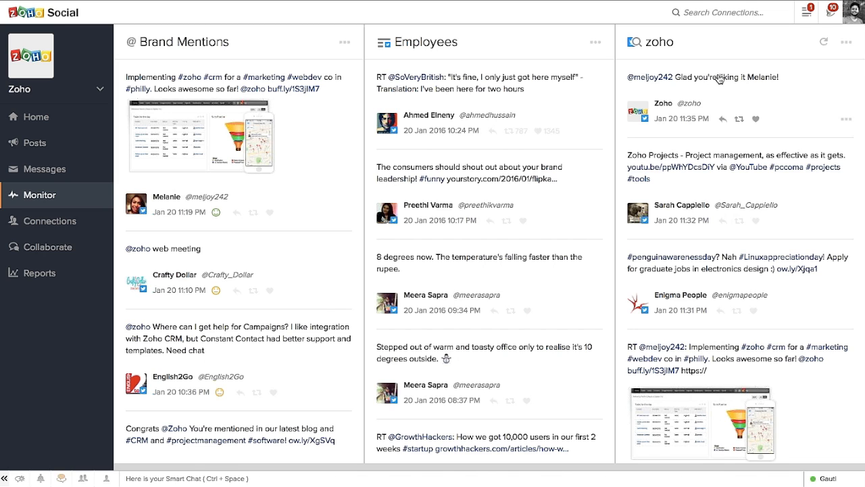
scroll(718, 115, down, 3)
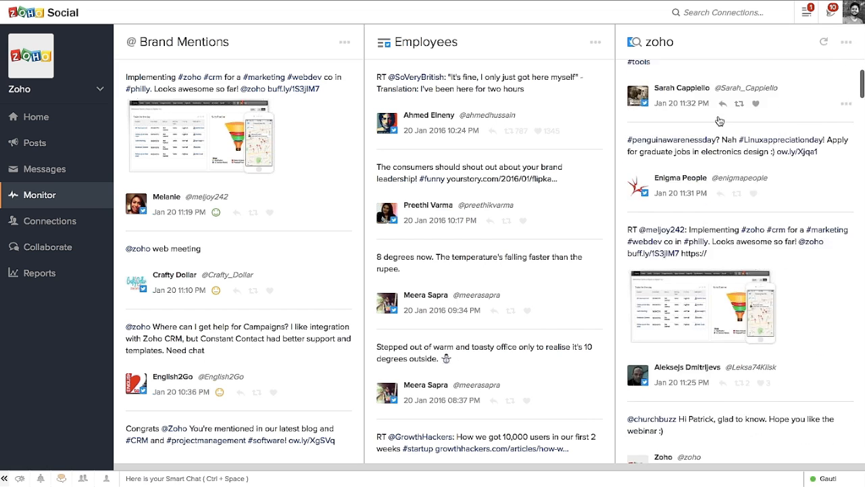
scroll(737, 152, down, 3)
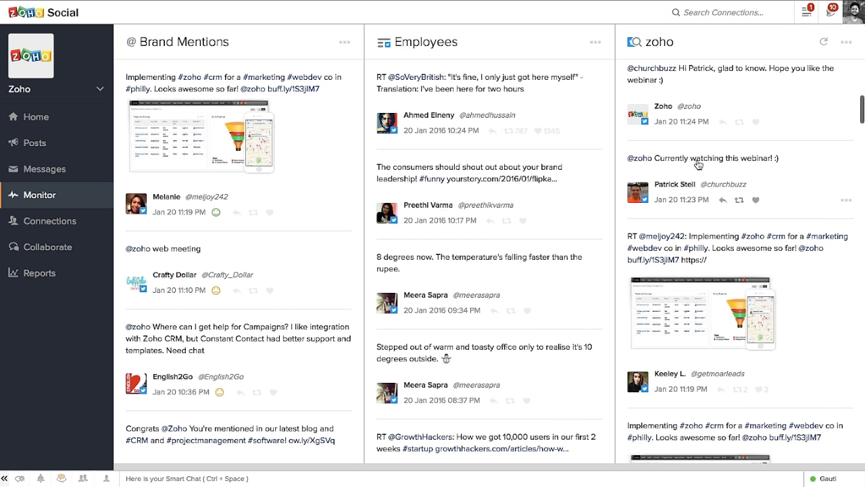
click(789, 162)
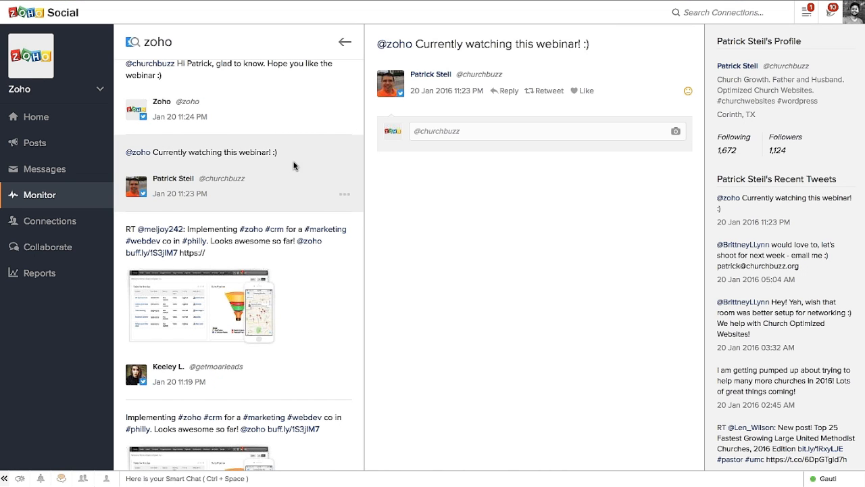
click(587, 91)
- Look through the tweet author's profile and recent tweets, and return to the Monitor columns
scroll(768, 263, down, 3)
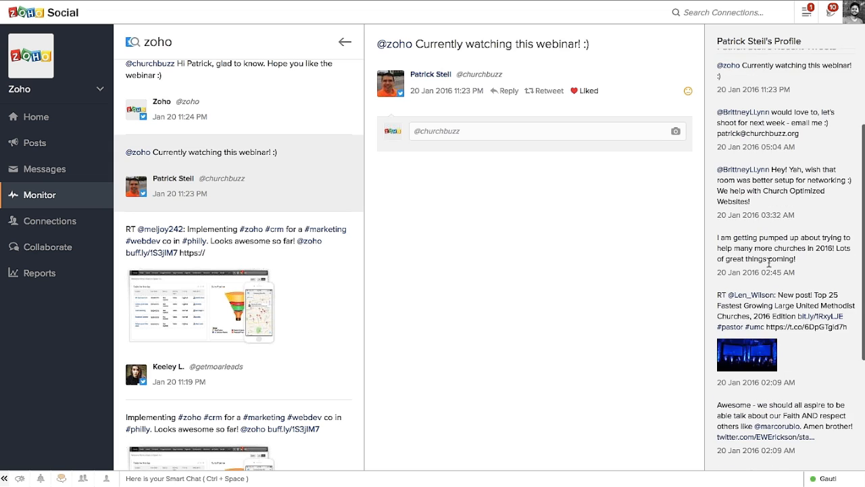
scroll(769, 264, down, 3)
scroll(769, 266, up, 5)
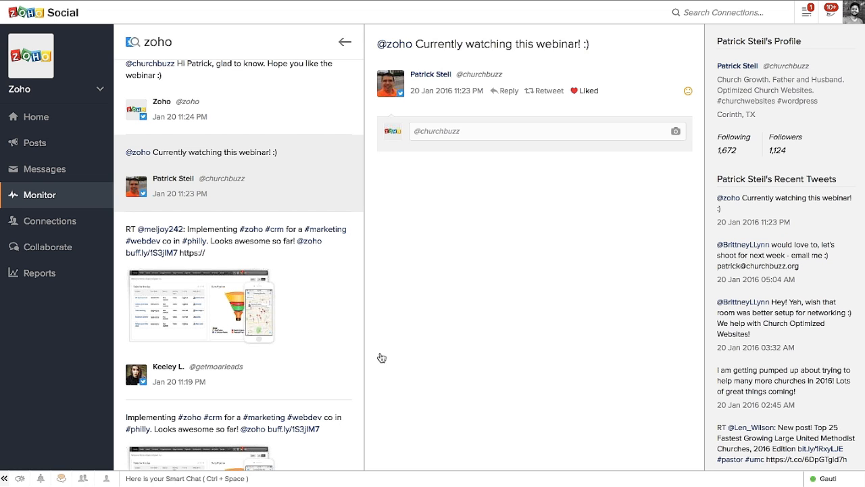
click(345, 42)
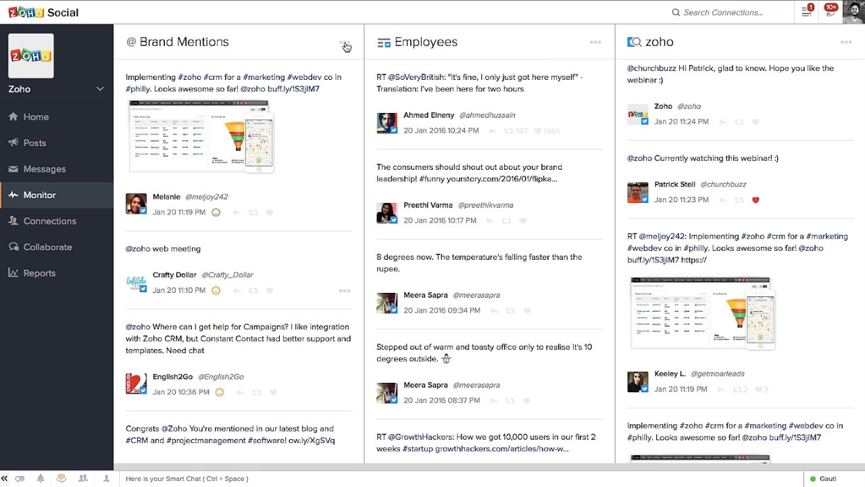
- Search for "#socialmediamarketing" in a new Monitor column and look through the matching tweets
mouse_move(850, 465)
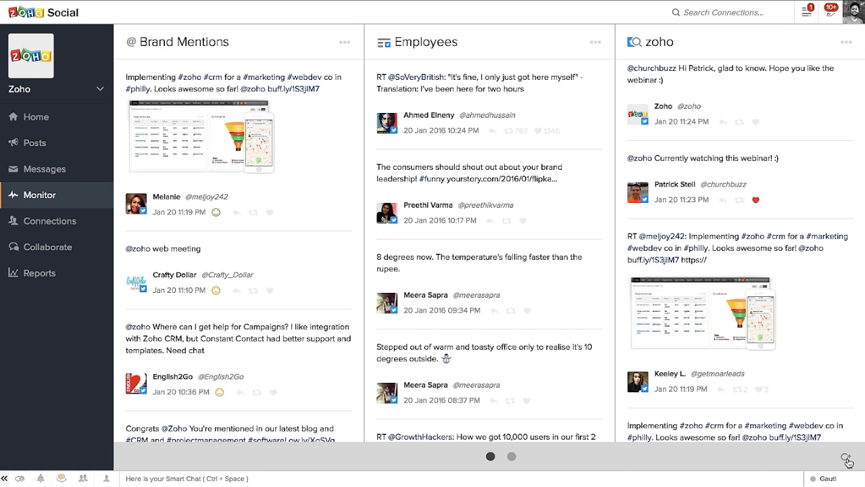
click(846, 459)
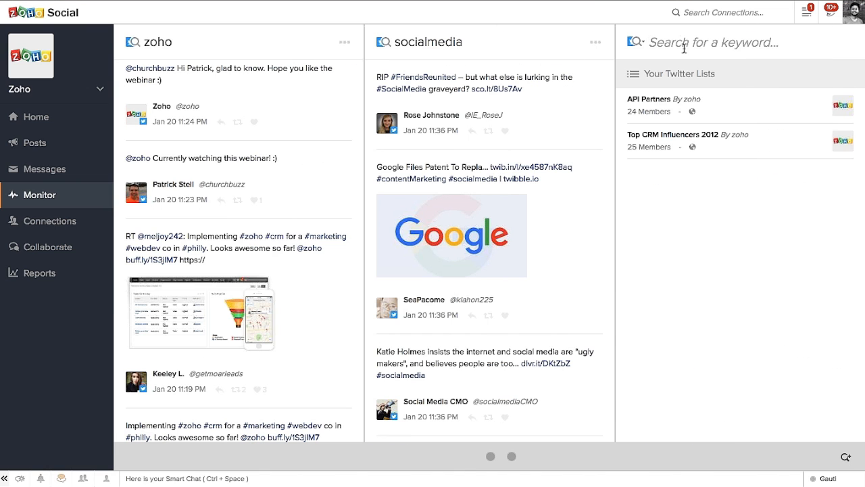
click(684, 42)
text(#soc)
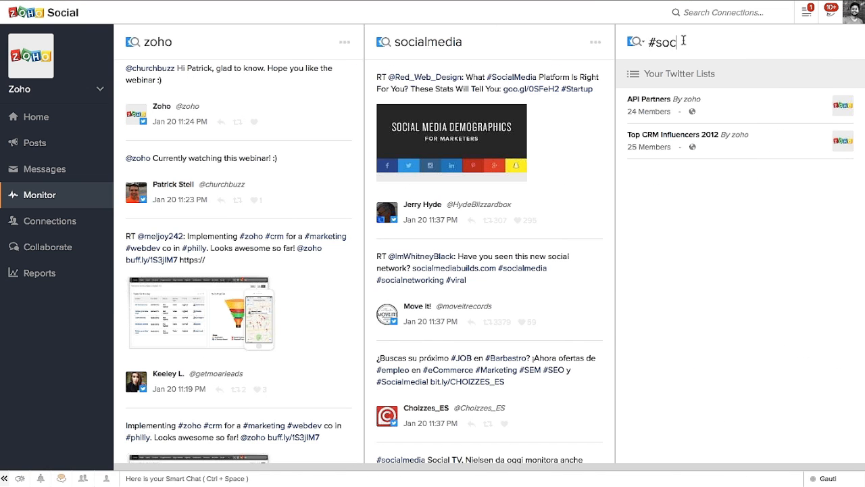
text(ialmediamarketing)
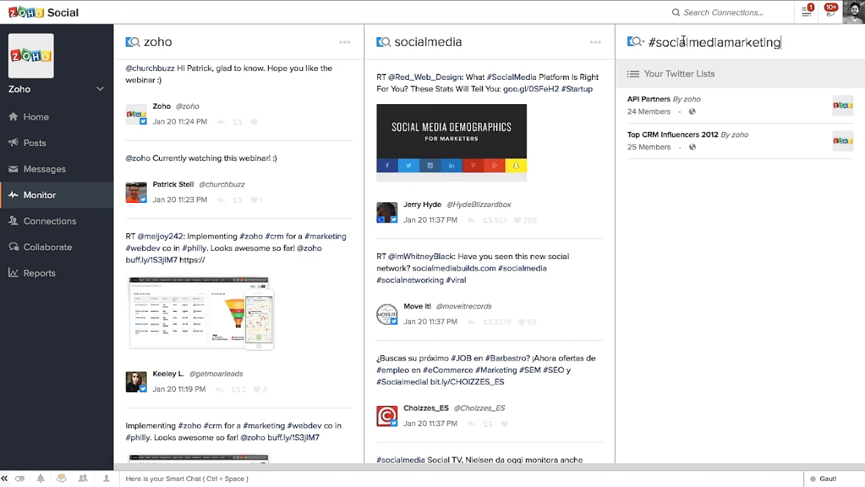
key(Return)
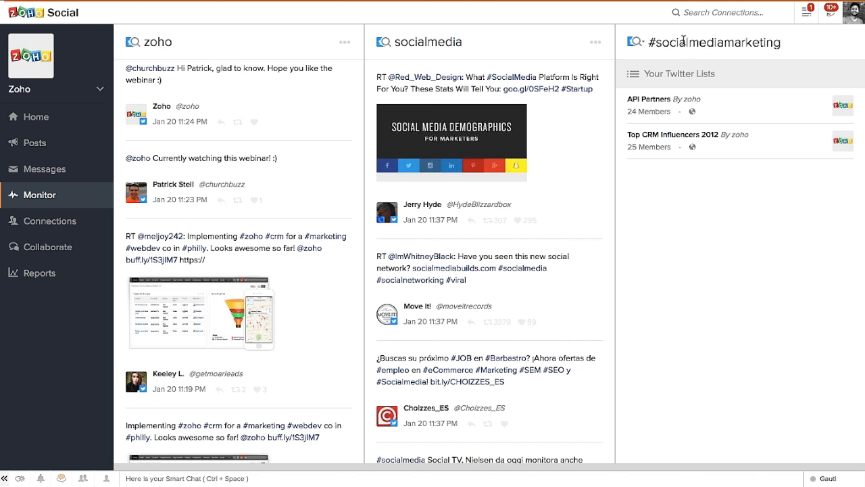
scroll(751, 192, down, 5)
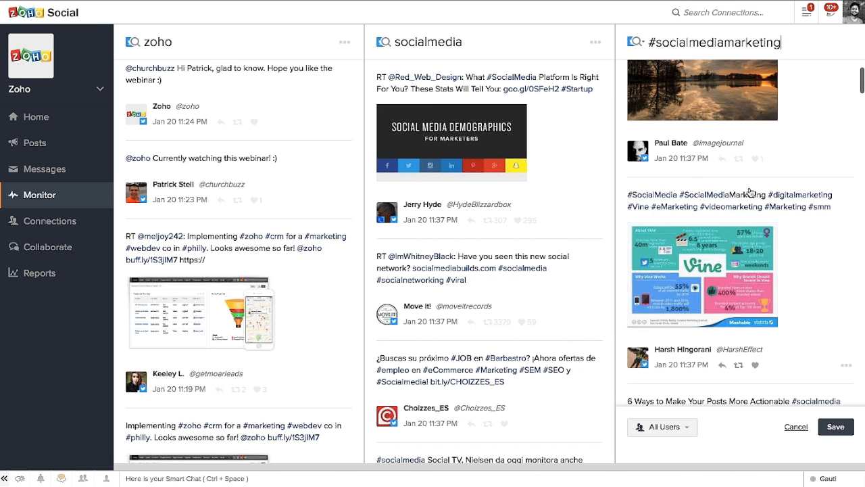
scroll(750, 192, down, 6)
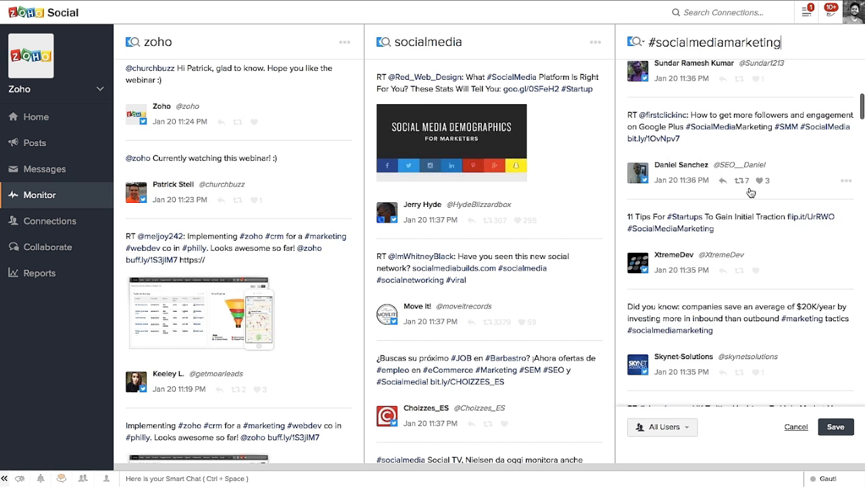
scroll(750, 192, down, 1)
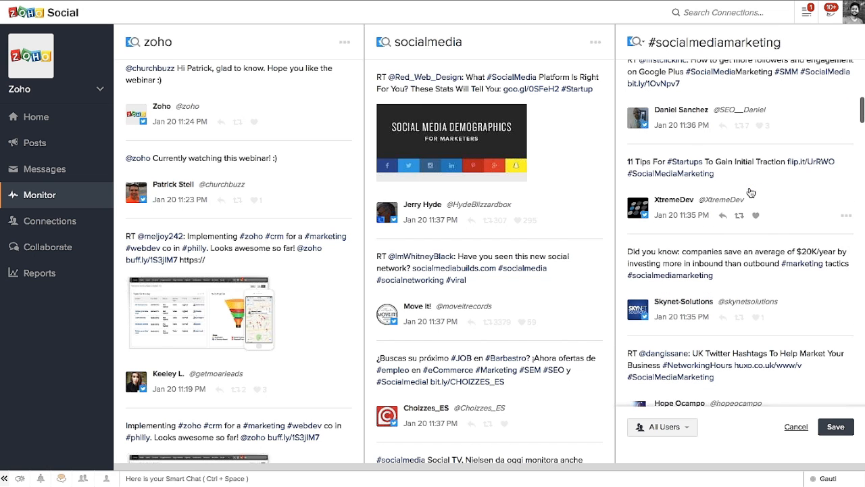
scroll(750, 192, up, 5)
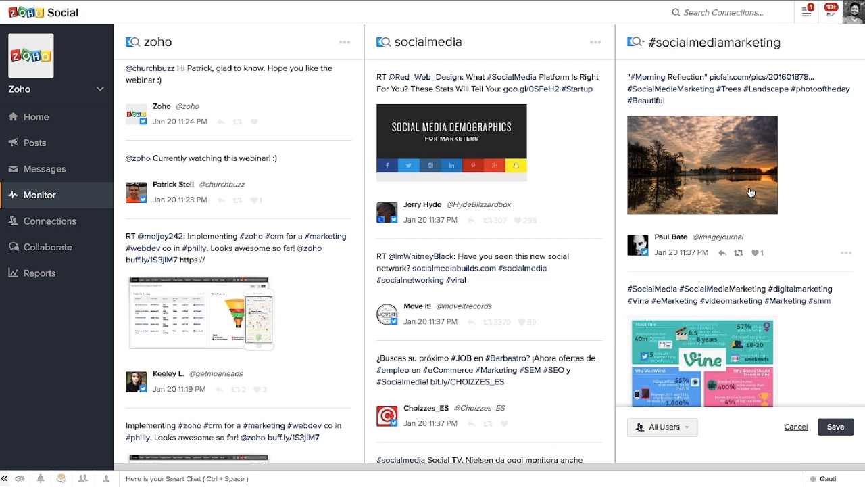
- Clear the unsaved keyword search, and page through the Monitor columns to the socialmedia column
click(846, 458)
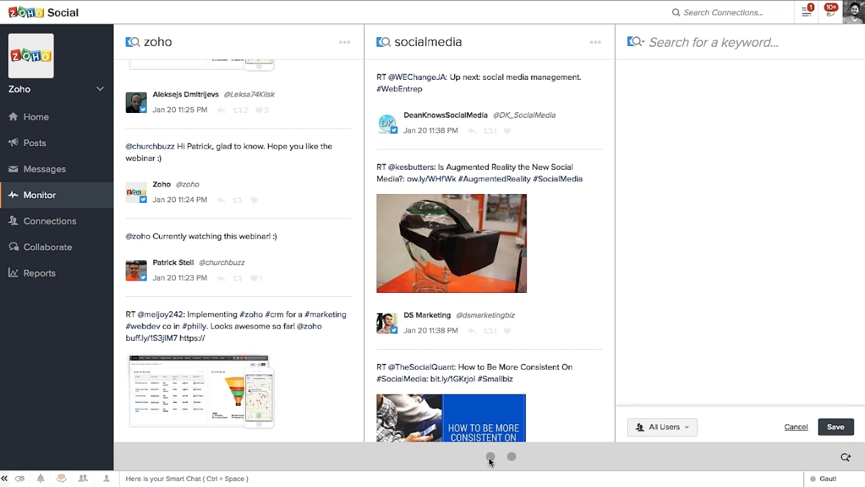
click(491, 458)
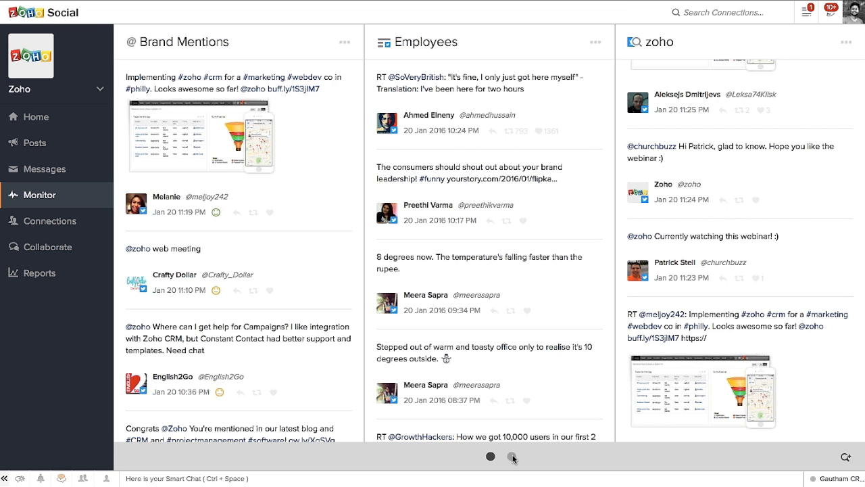
click(513, 456)
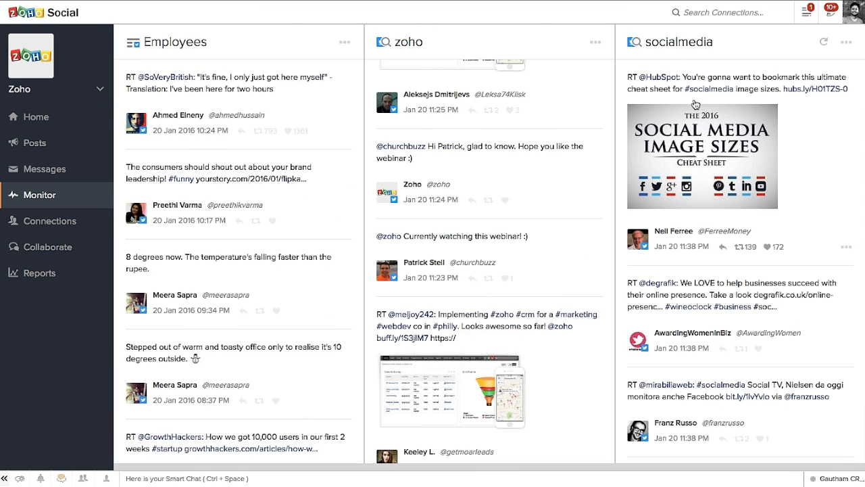
- Look through the users who can see the socialmedia column in its user permissions, and cancel without changes
click(845, 43)
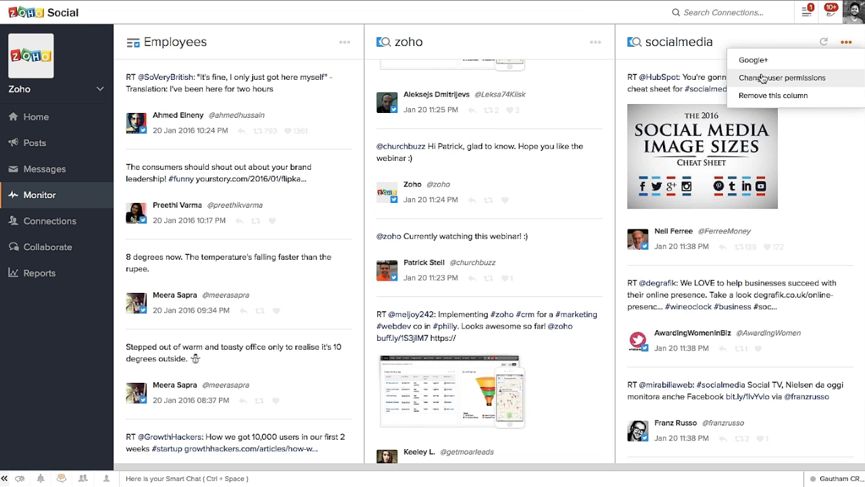
click(762, 78)
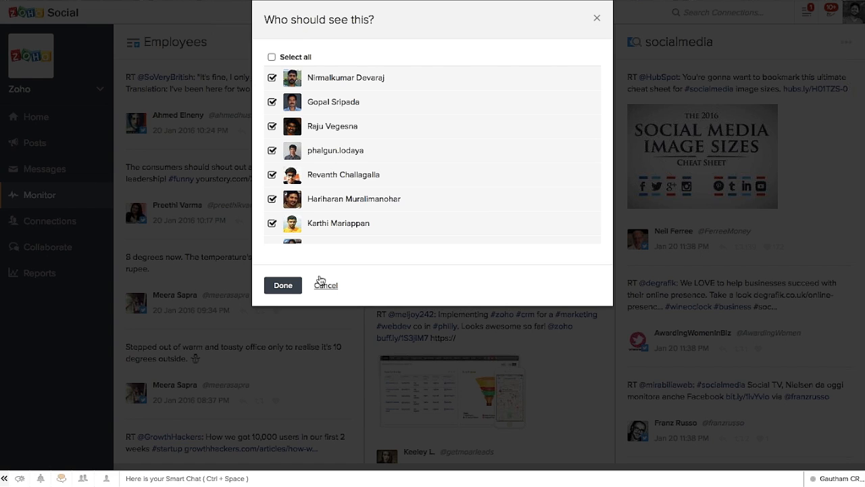
scroll(342, 162, down, 5)
scroll(342, 163, up, 5)
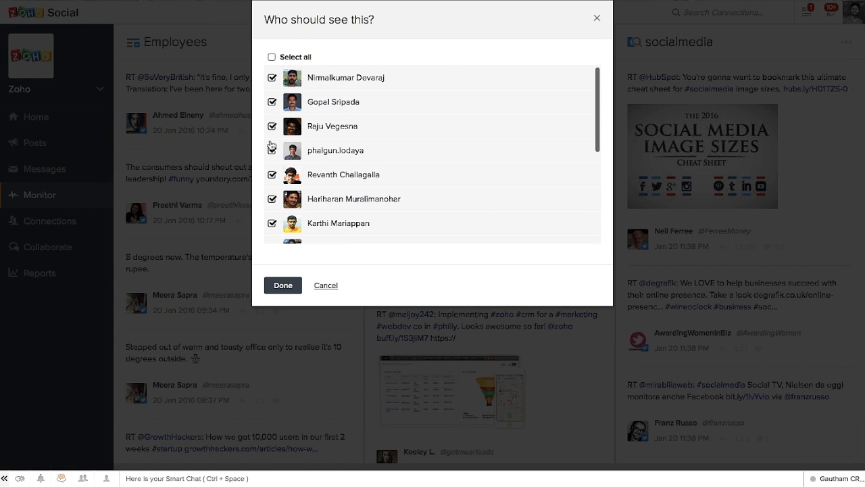
scroll(334, 132, down, 5)
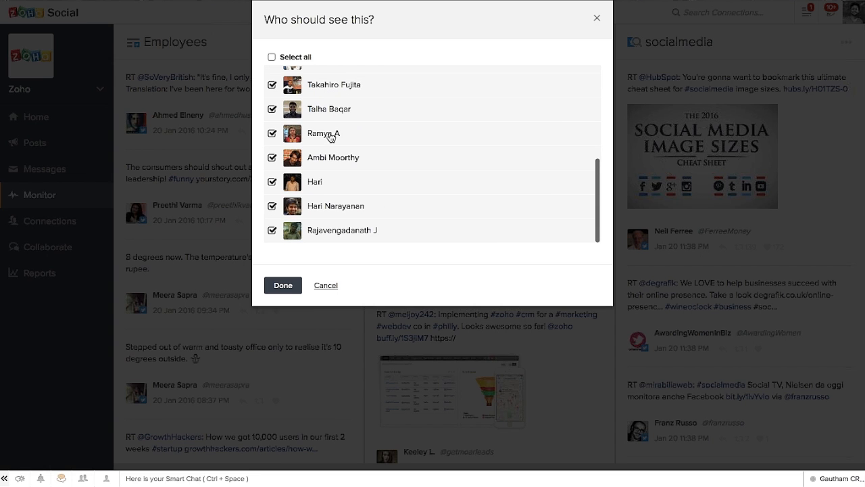
click(326, 285)
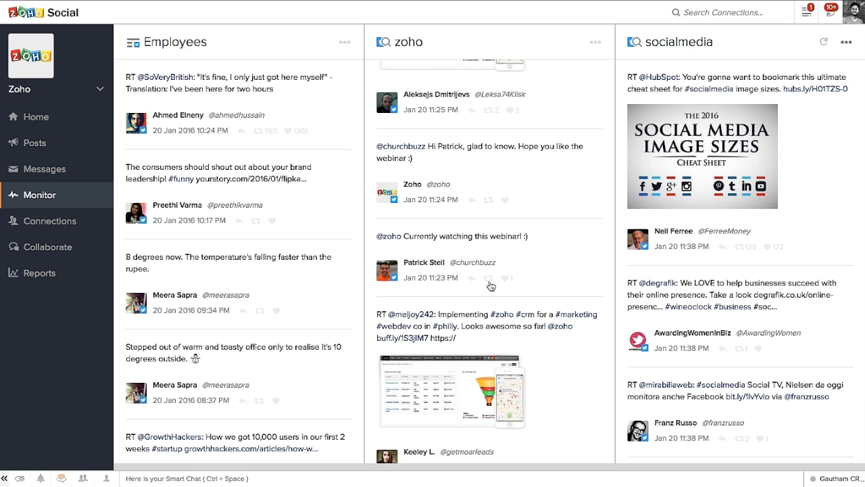
- Remove the socialmedia column from the Monitor and confirm the deletion
click(846, 46)
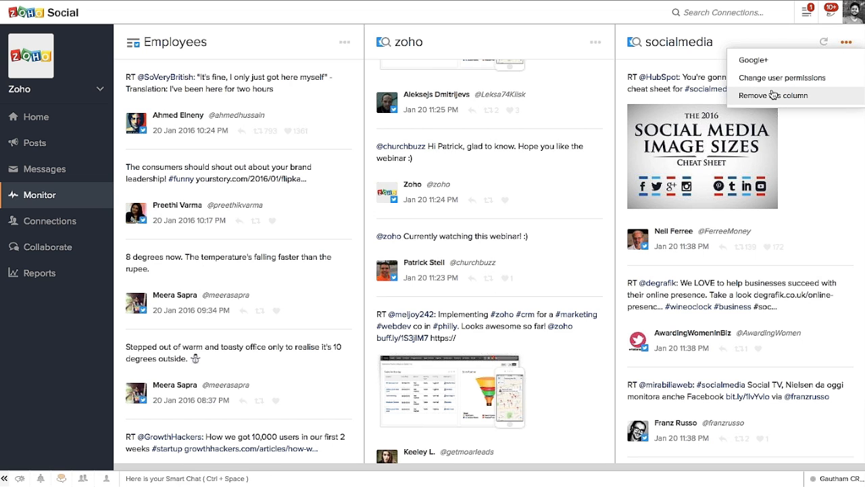
click(773, 94)
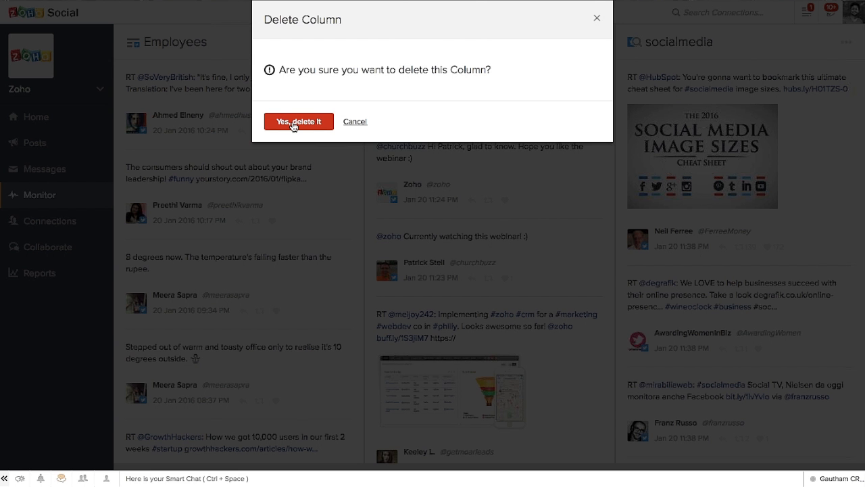
click(293, 123)
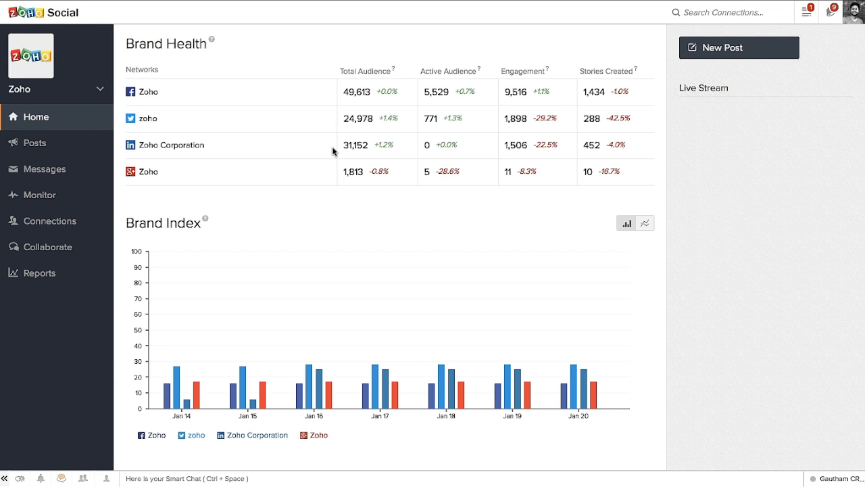
- Look through the alphabetical Connections list and its engagement details, and return to the Home dashboard
click(42, 223)
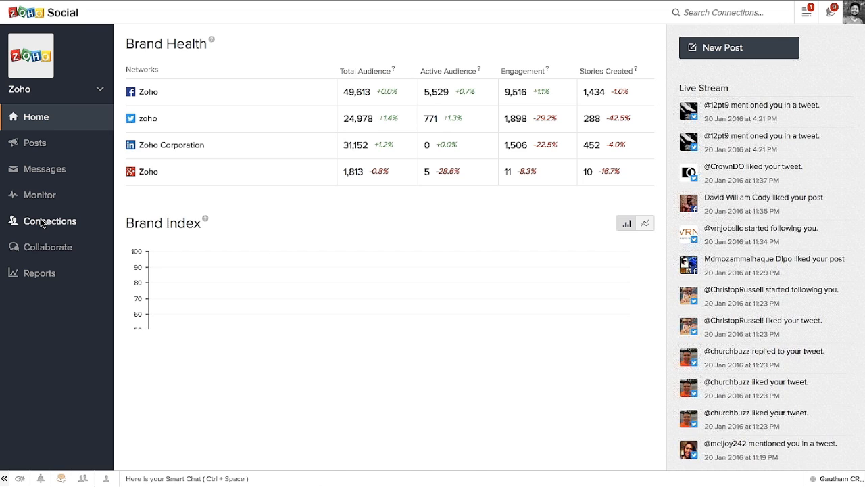
scroll(508, 140, down, 3)
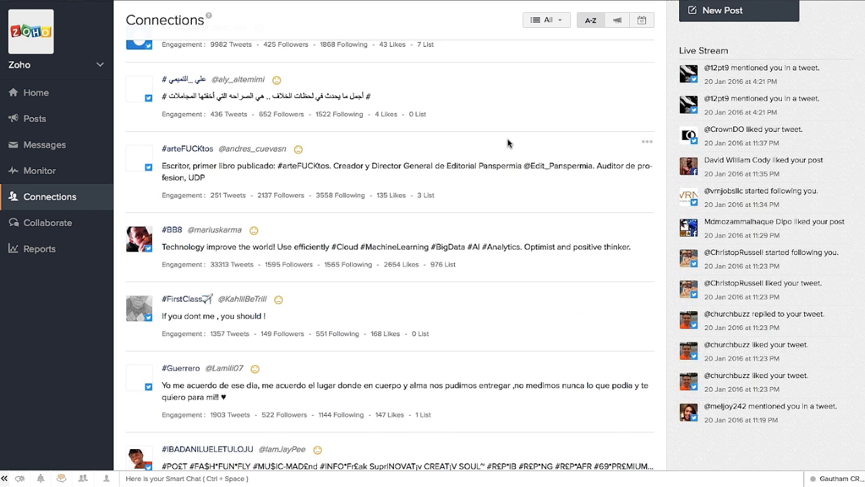
scroll(462, 208, down, 2)
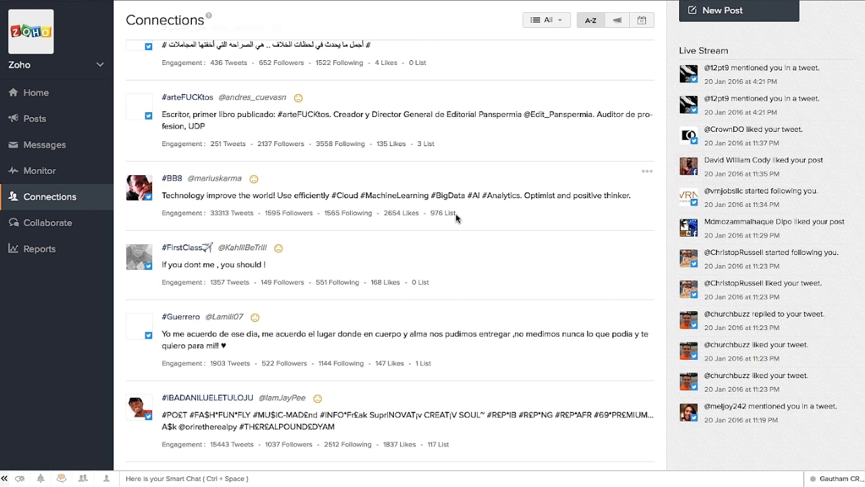
scroll(457, 216, down, 1)
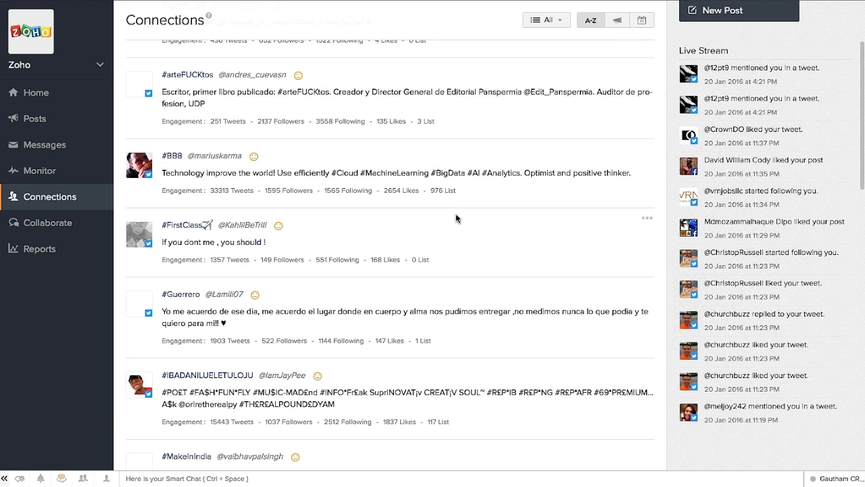
scroll(456, 218, down, 2)
scroll(457, 218, down, 1)
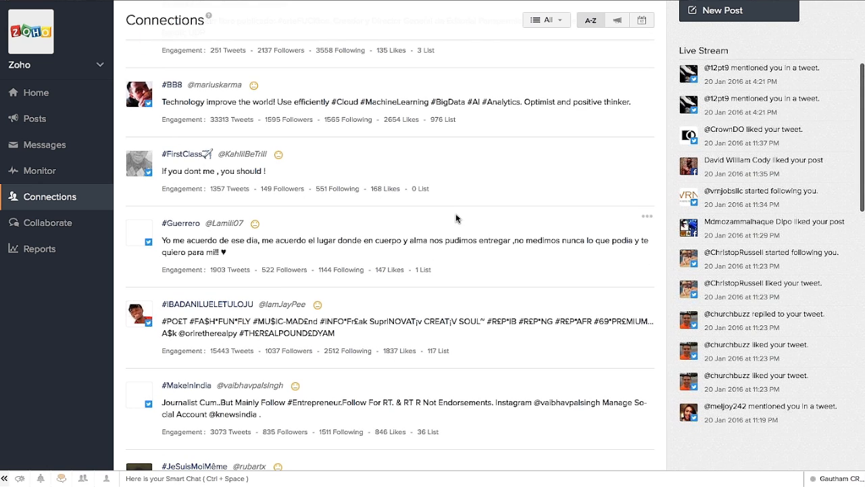
scroll(456, 218, up, 1)
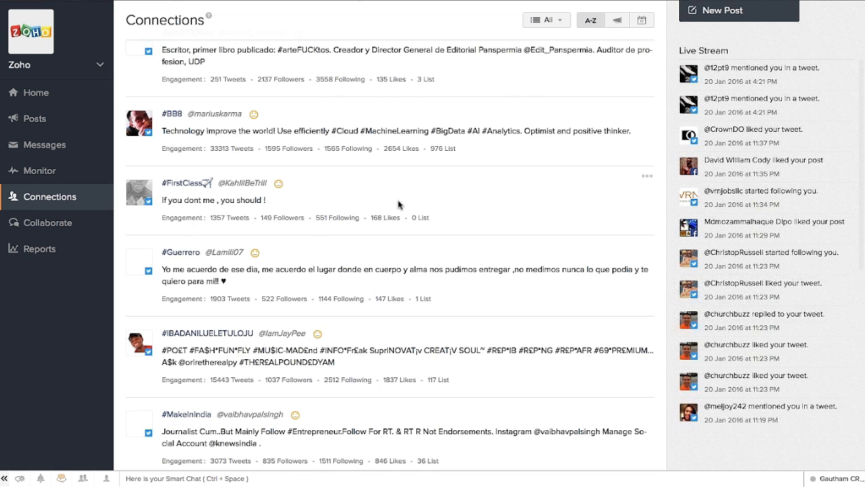
scroll(398, 199, up, 3)
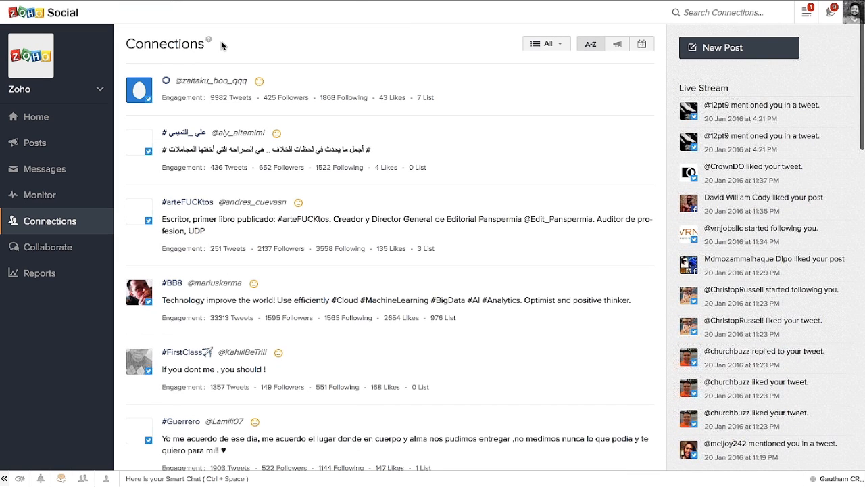
scroll(301, 147, down, 1)
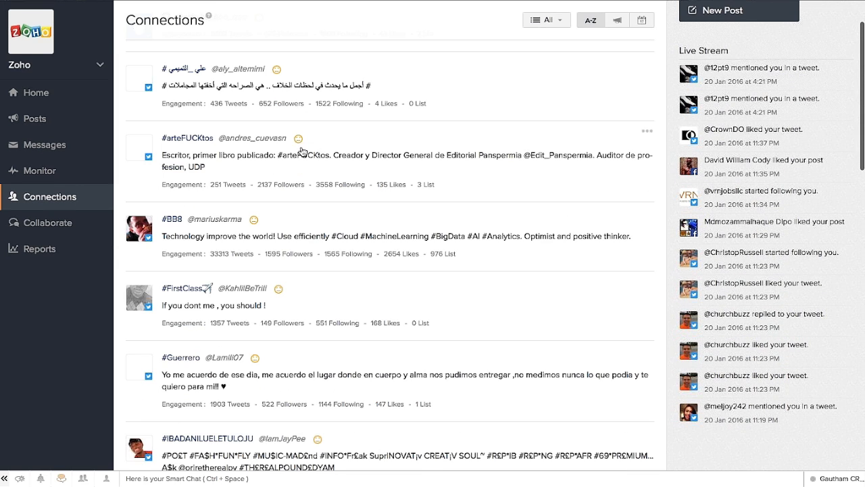
click(49, 93)
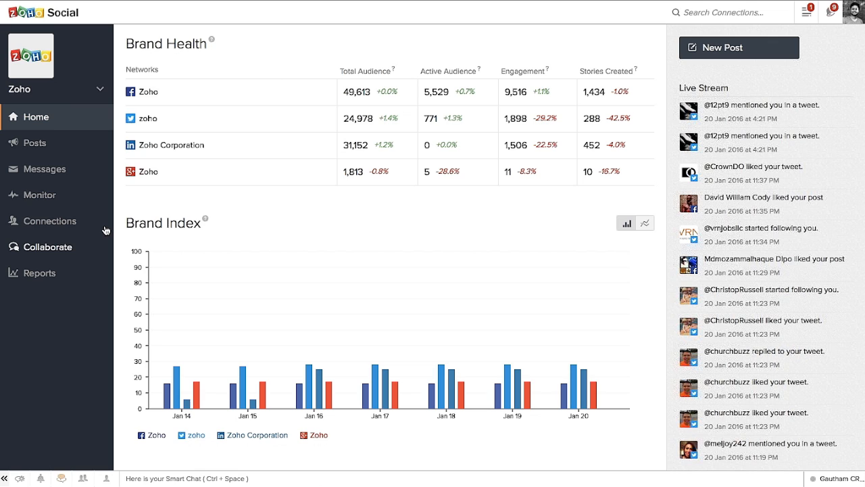
- Reopen the Connections list and open the profile of the connection whose bio starts with "Technology improve the world!"
click(43, 218)
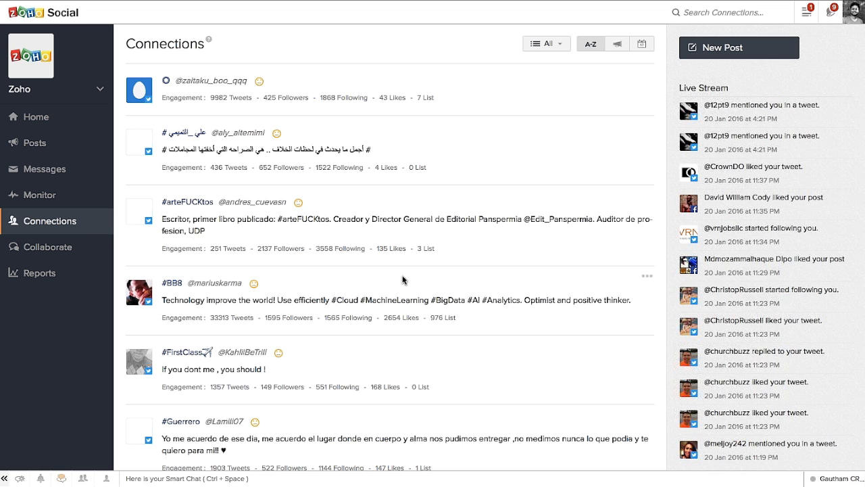
scroll(402, 279, down, 2)
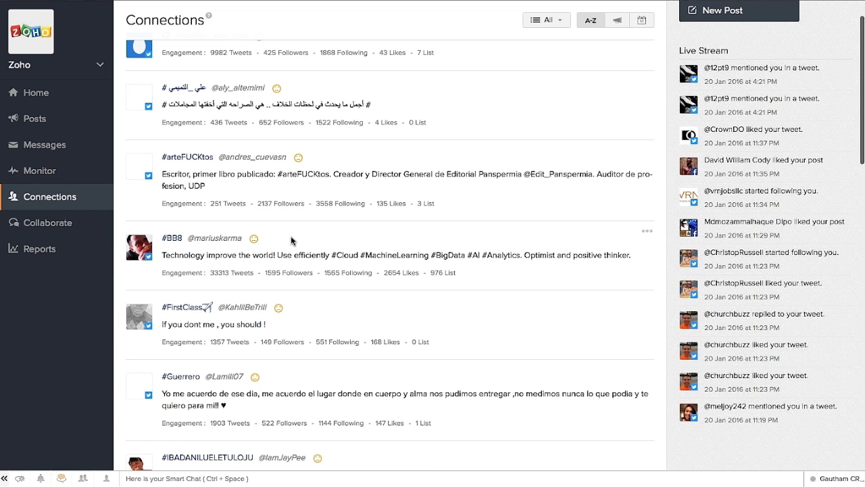
scroll(293, 237, down, 2)
scroll(295, 238, down, 1)
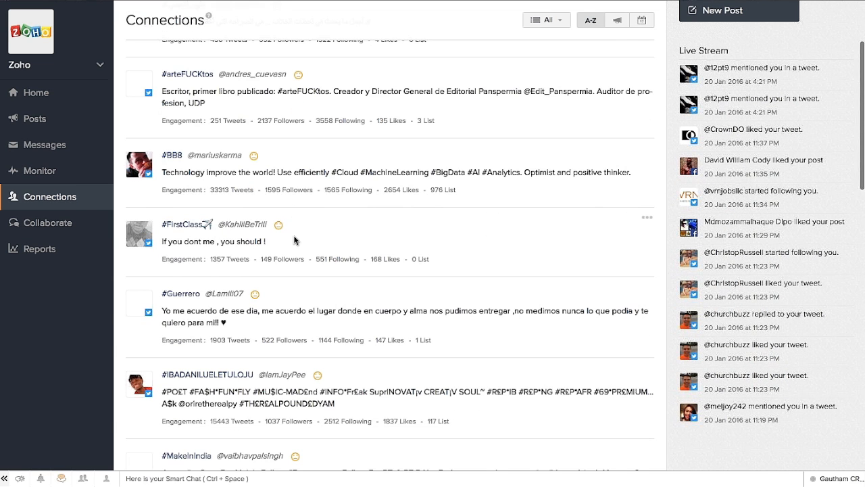
scroll(301, 244, up, 1)
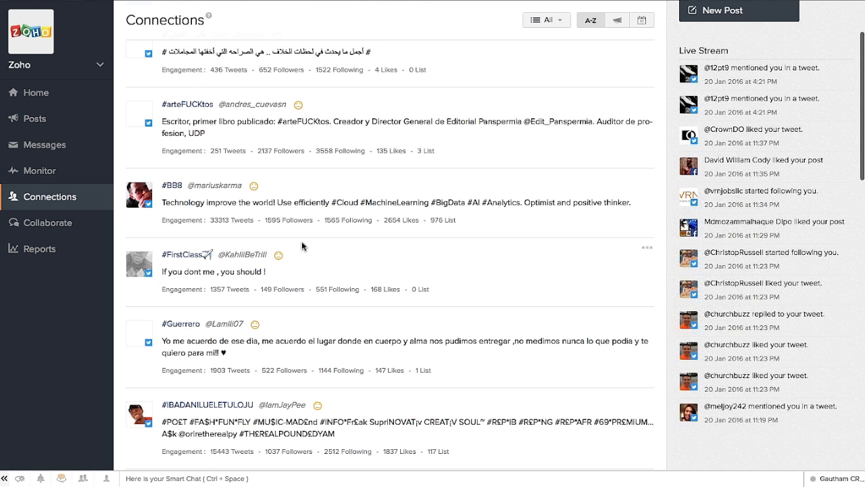
scroll(300, 233, up, 3)
scroll(300, 228, down, 7)
scroll(300, 227, up, 3)
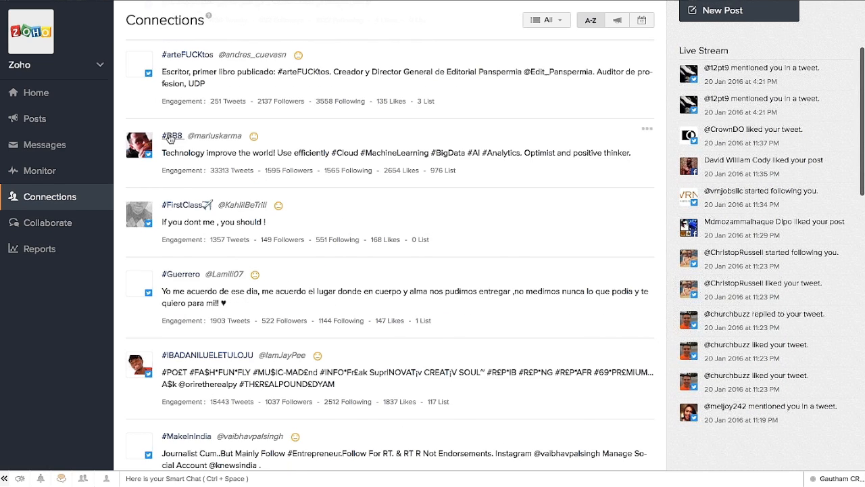
click(171, 136)
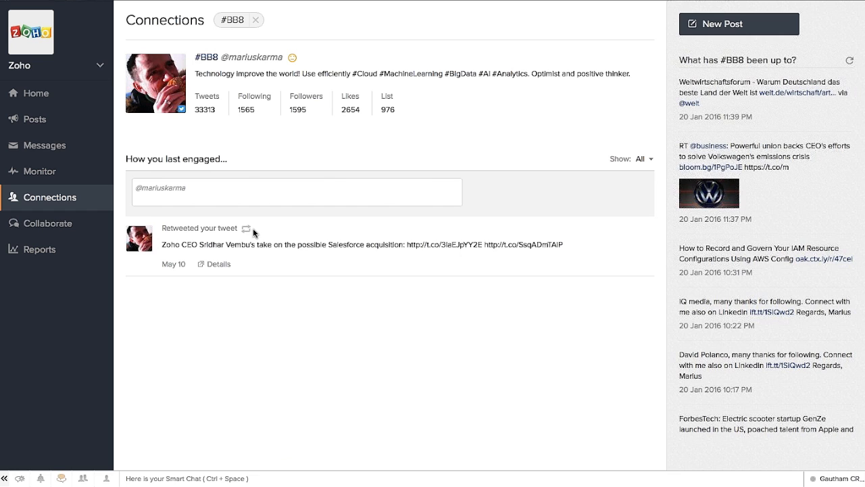
- Open the details of the retweeted Zoho tweet in the connection's engagement history, read through its replies, and close them
click(215, 265)
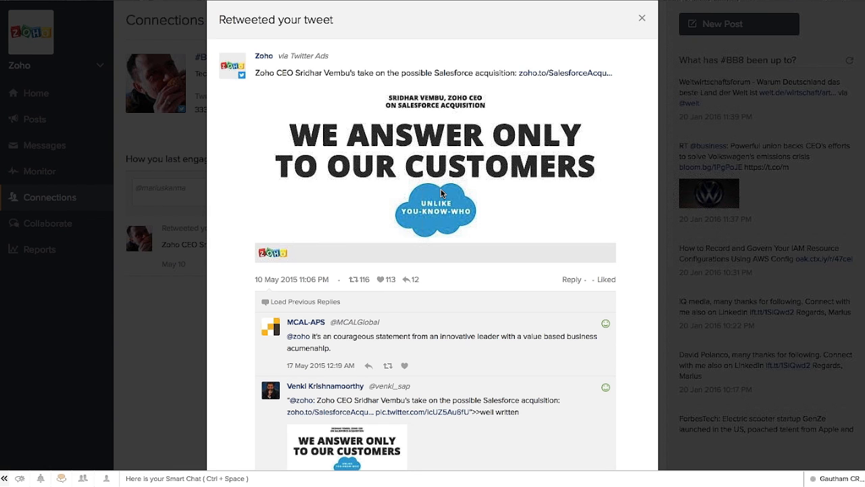
scroll(441, 191, down, 5)
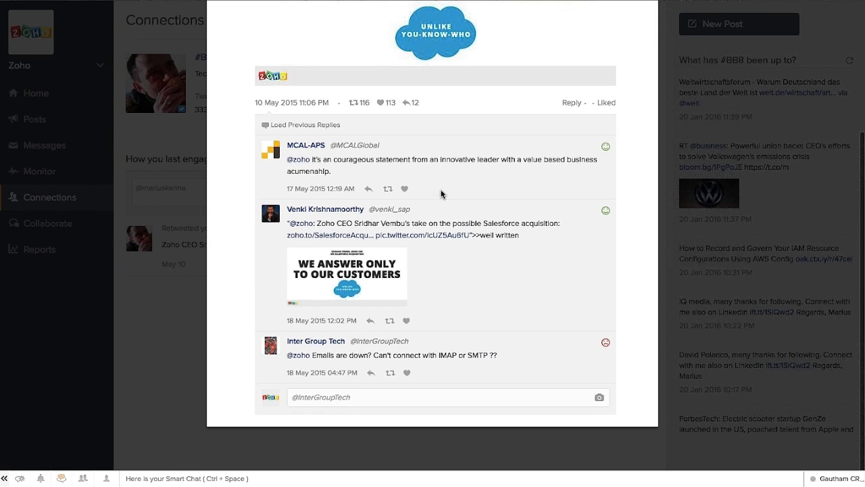
scroll(441, 192, up, 5)
click(643, 19)
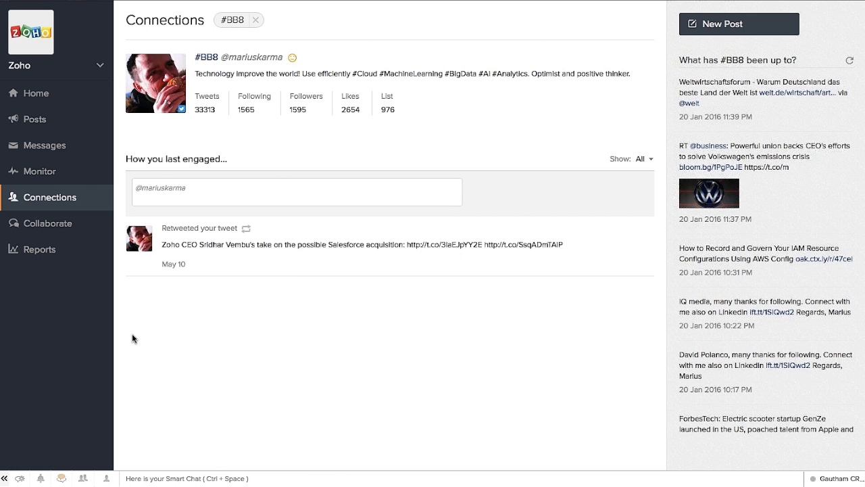
- Look through the connection's recent tweets and the engagement filter options, leaving the filter set to All
scroll(764, 176, down, 10)
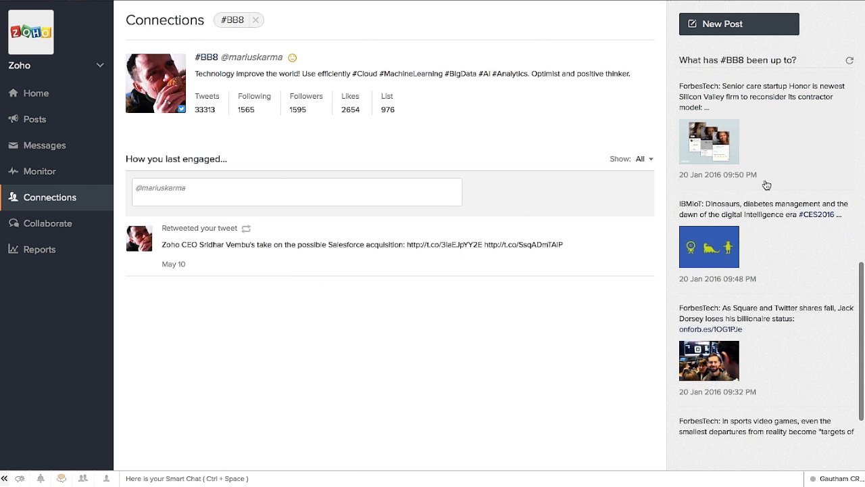
scroll(767, 185, up, 10)
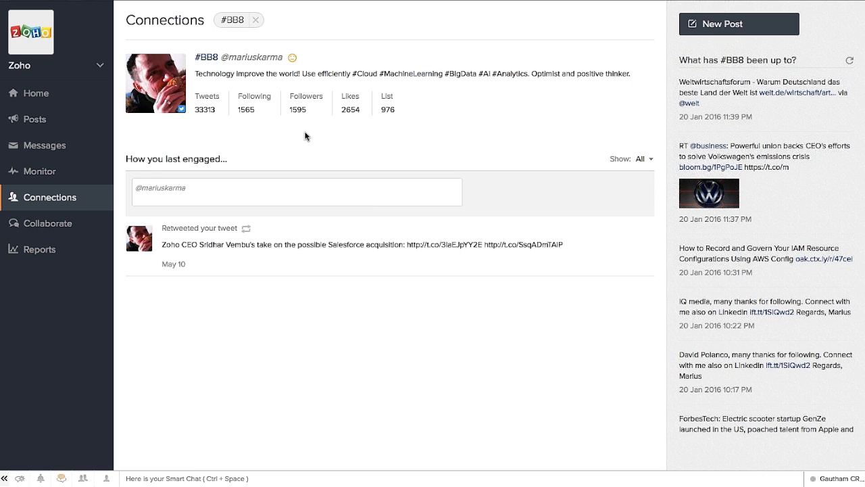
click(641, 160)
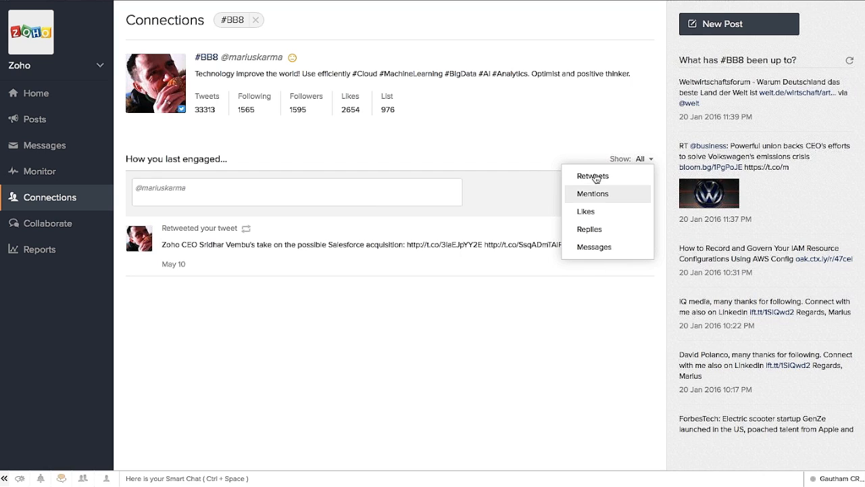
click(378, 152)
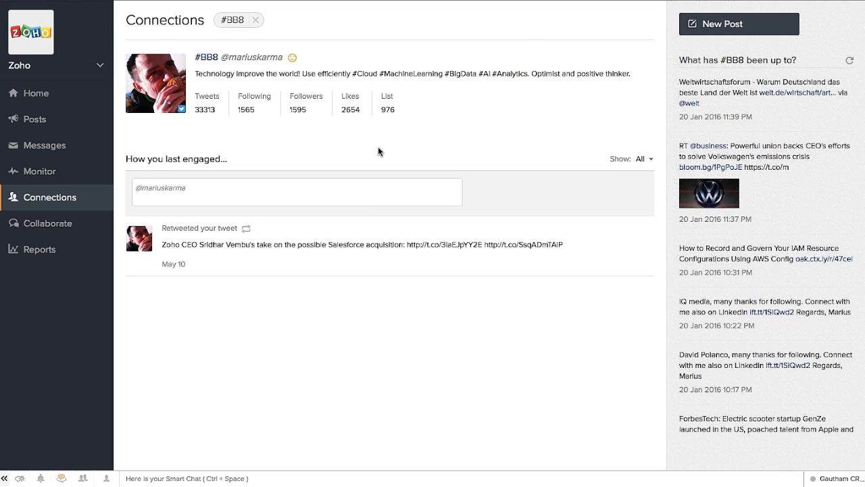
click(639, 161)
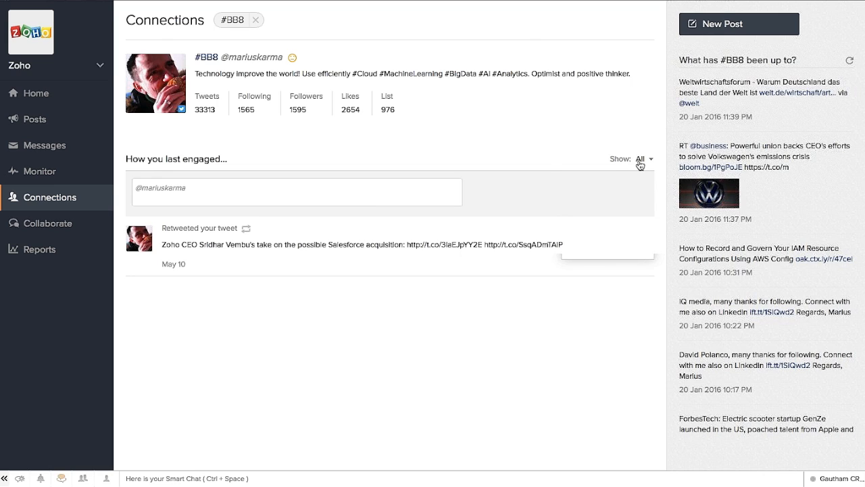
click(455, 130)
- Close the connection's profile and look through the alphabetical Connections list
click(255, 22)
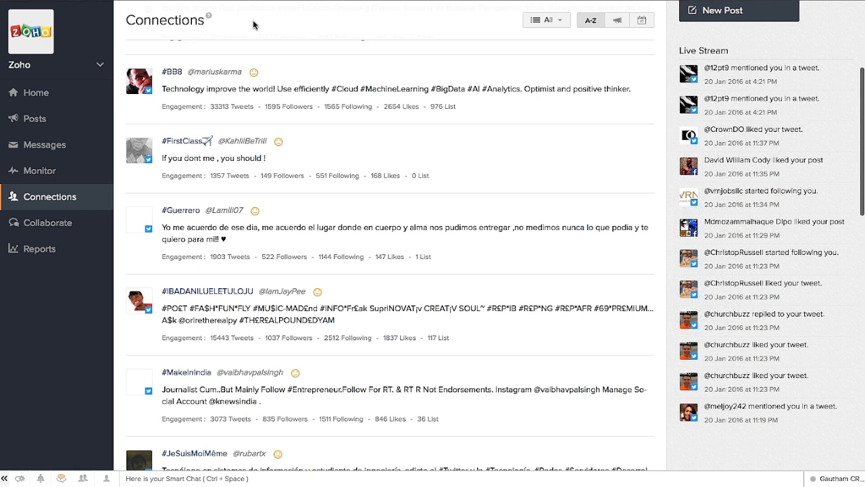
scroll(396, 174, down, 6)
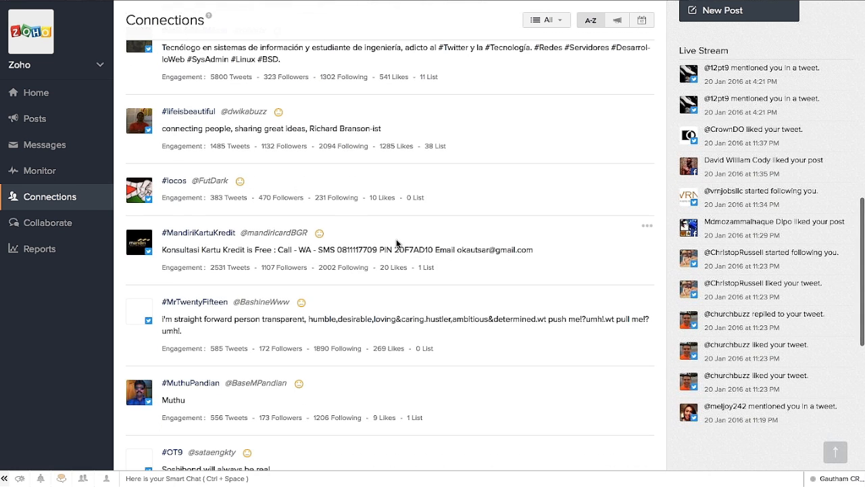
scroll(396, 243, up, 7)
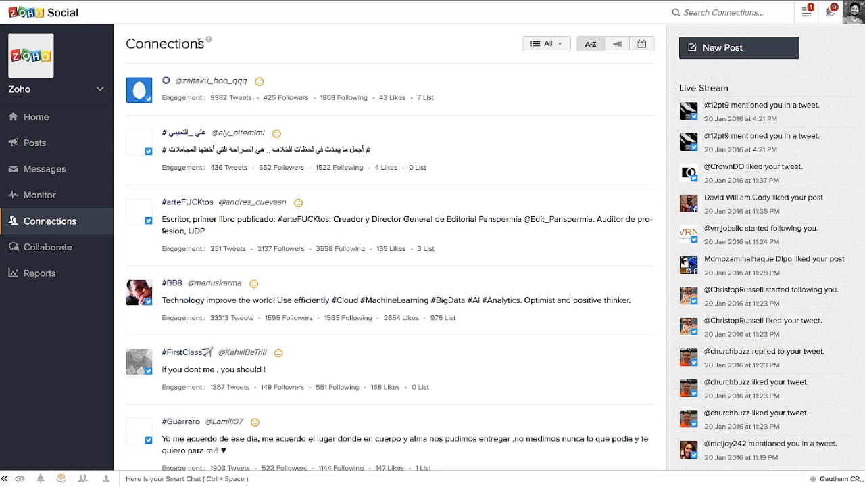
- Open Collaborate and look through the team's shared discussions and their comments
click(51, 248)
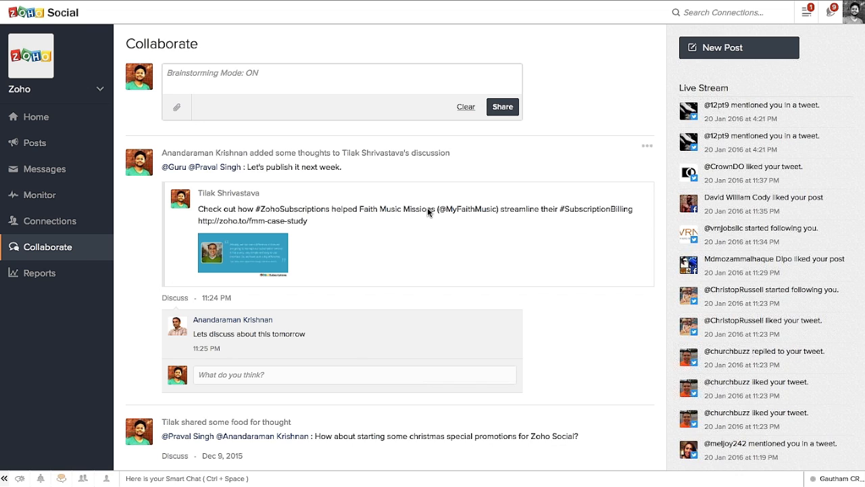
scroll(428, 211, down, 1)
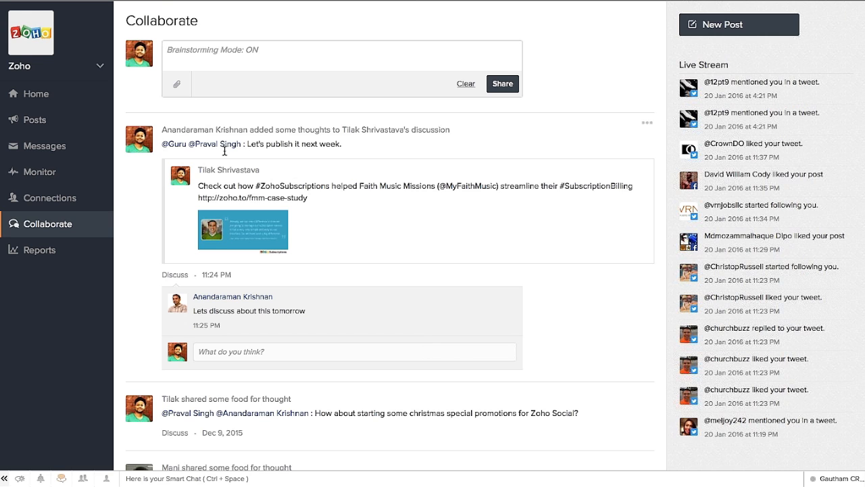
scroll(472, 215, down, 1)
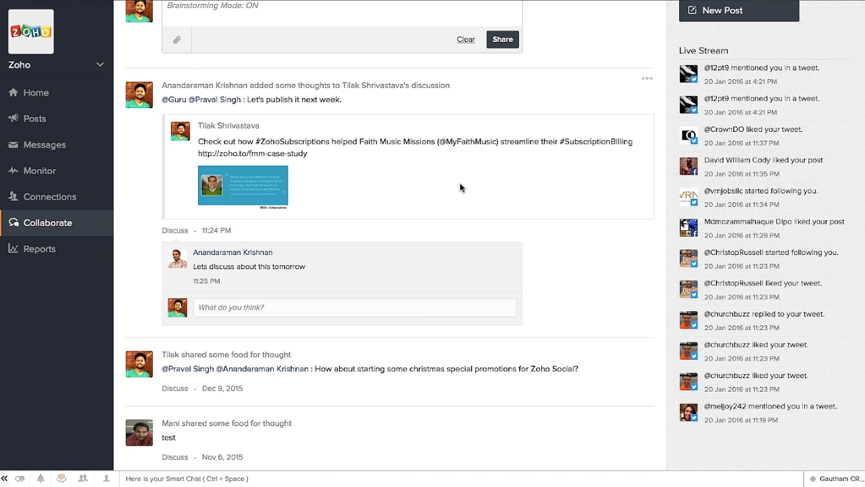
scroll(460, 183, up, 1)
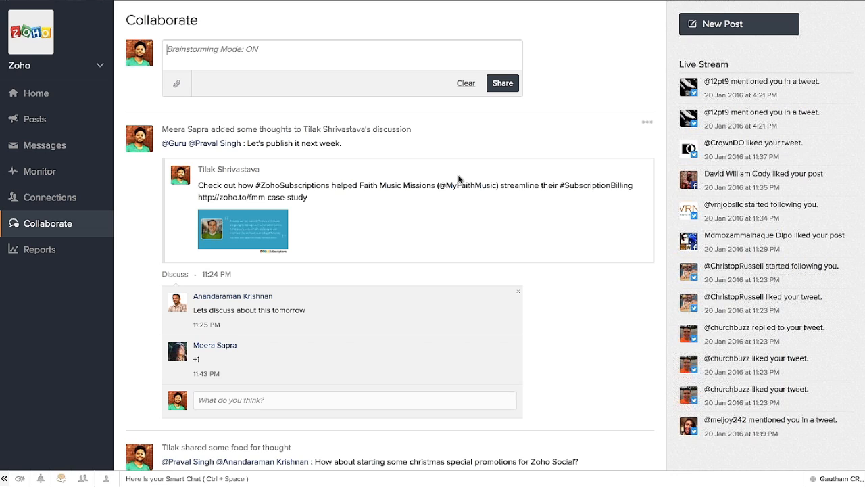
scroll(427, 241, up, 1)
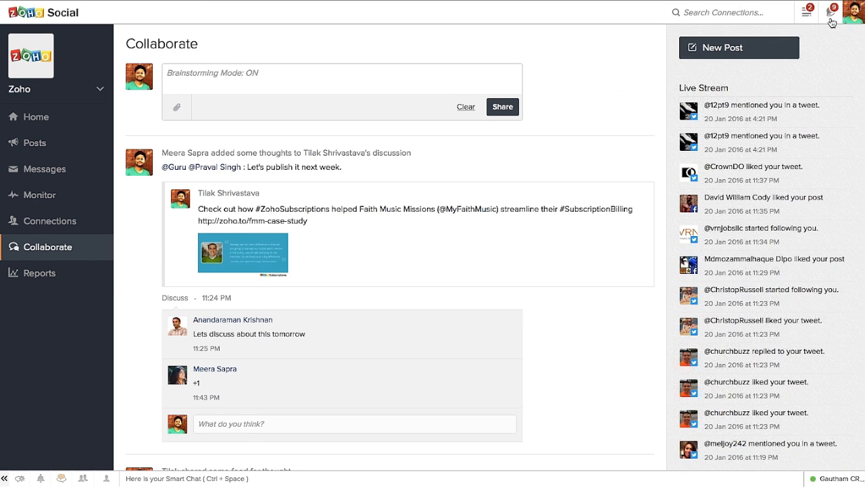
- Open the account's Settings and switch the brand to ZylkerCo
click(857, 18)
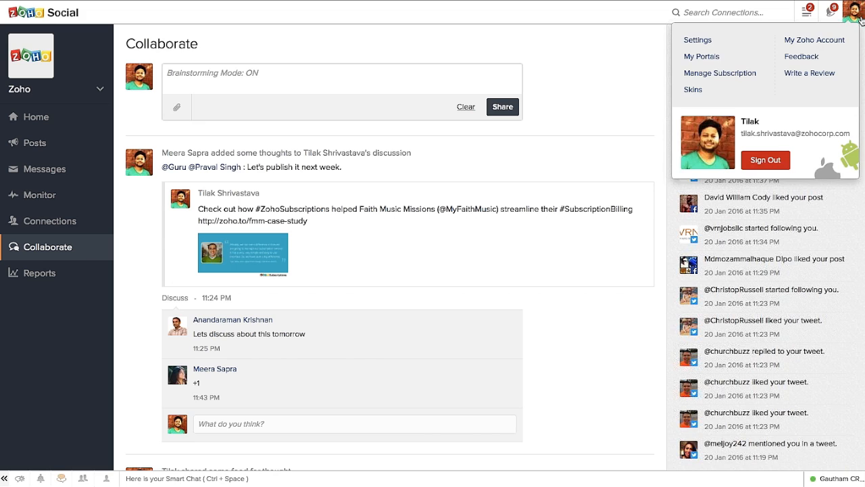
click(708, 38)
click(124, 90)
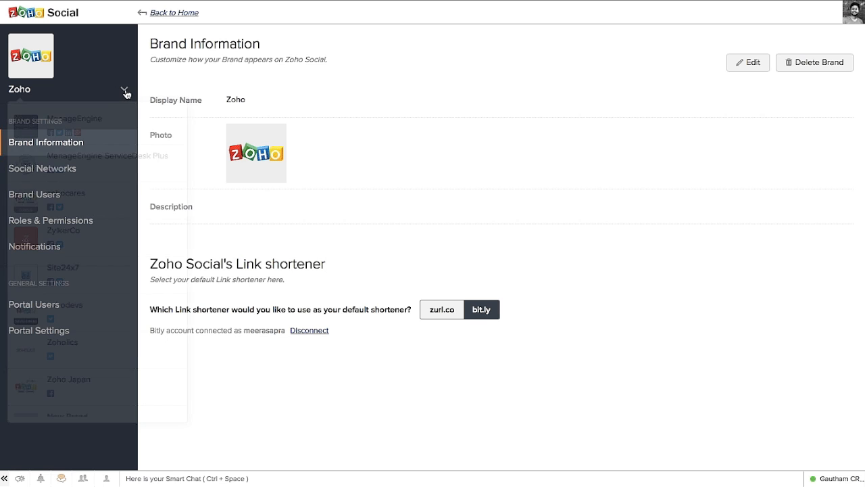
scroll(79, 187, down, 2)
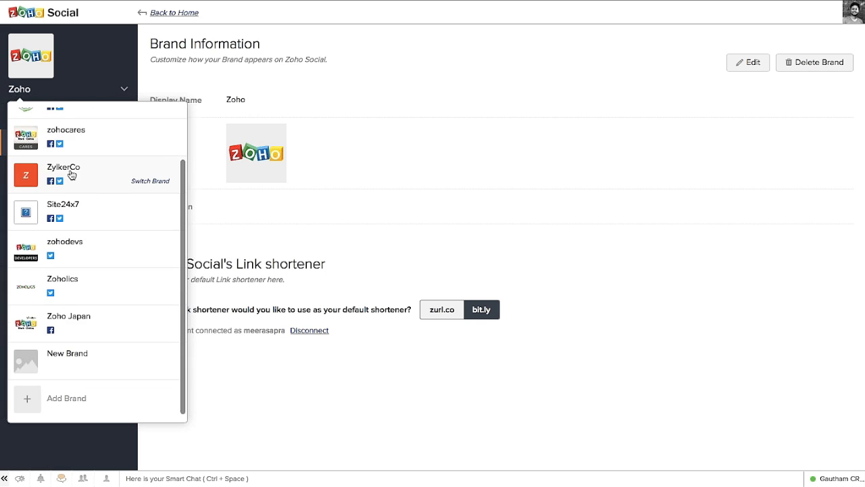
click(149, 181)
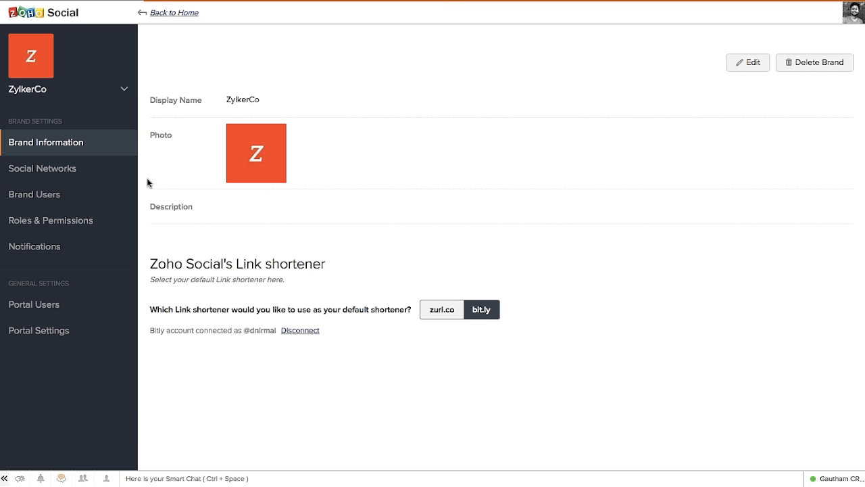
- Check the list of available brands without switching, and open ZylkerCo's Social Networks settings
click(124, 92)
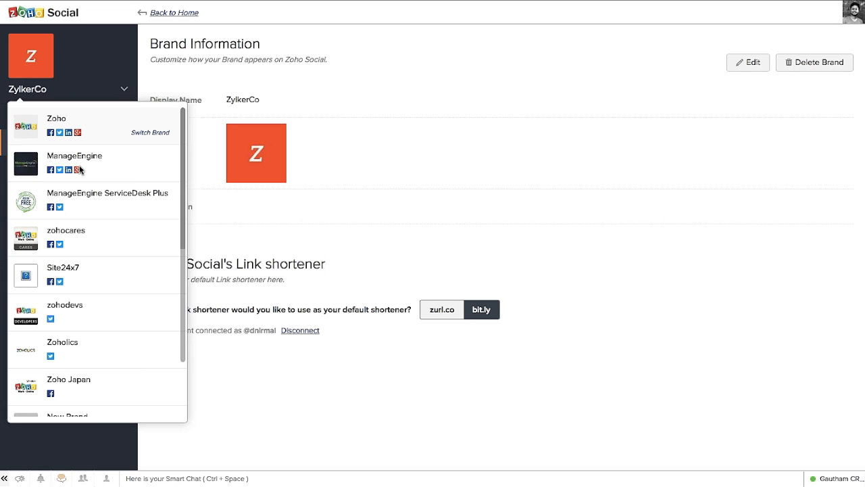
click(319, 424)
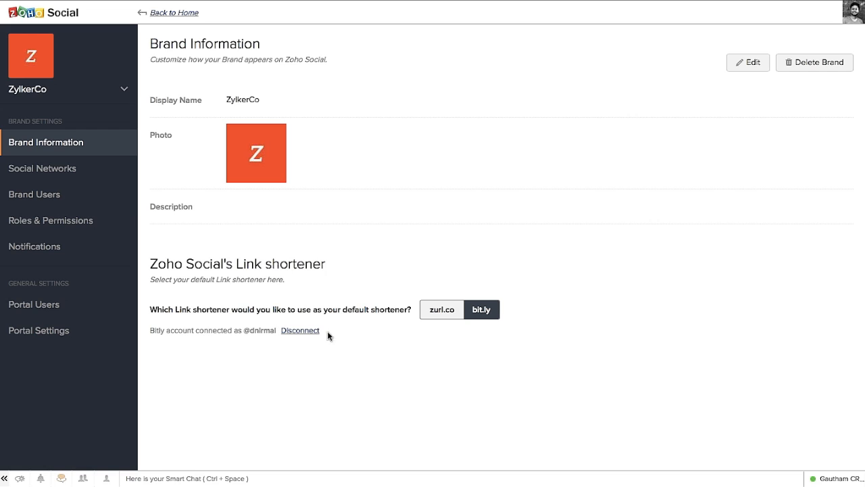
click(34, 170)
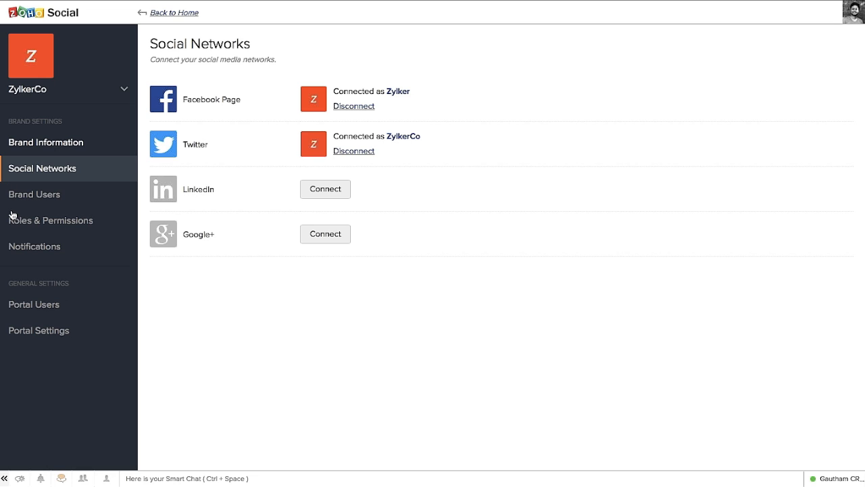
- Open the Brand Users settings and look through all of ZylkerCo's users with their roles and network access
click(30, 197)
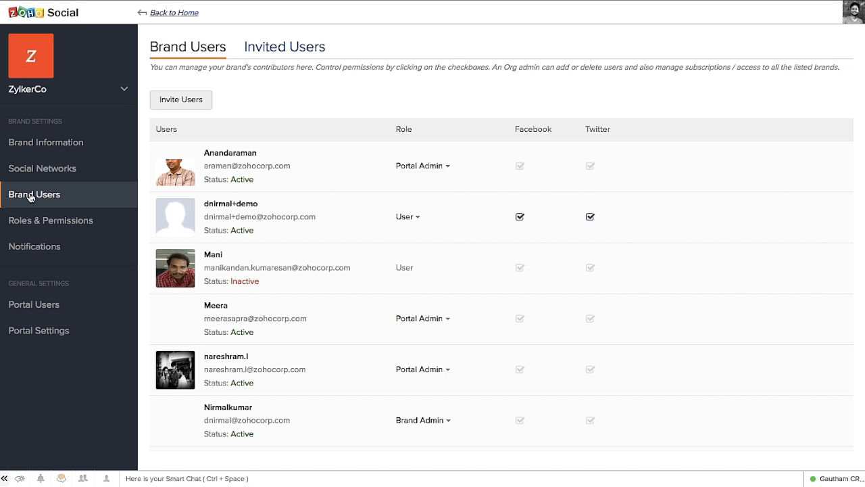
scroll(343, 186, down, 1)
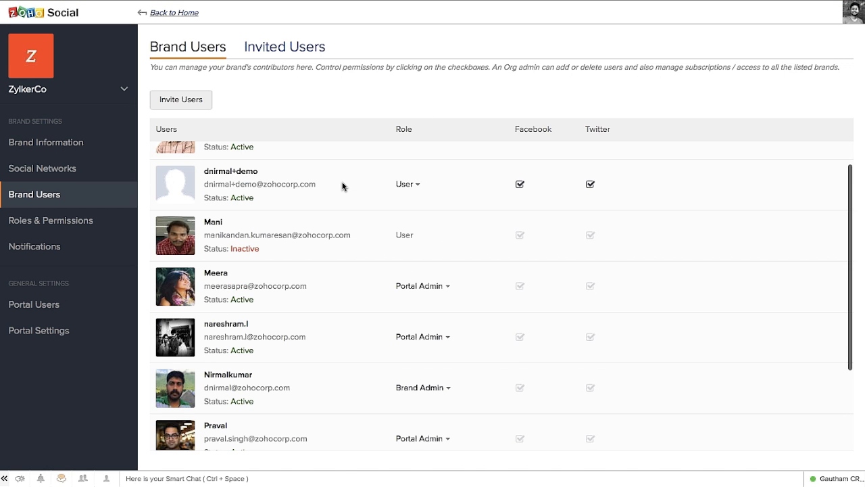
scroll(343, 186, down, 4)
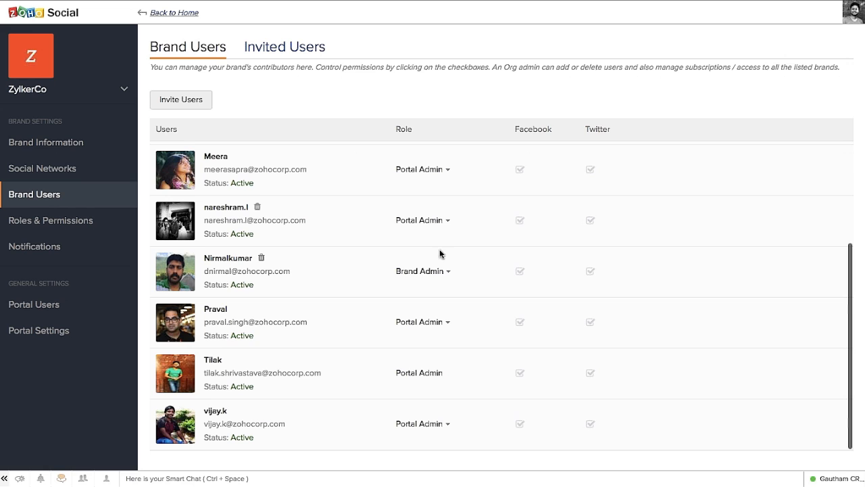
scroll(444, 256, up, 5)
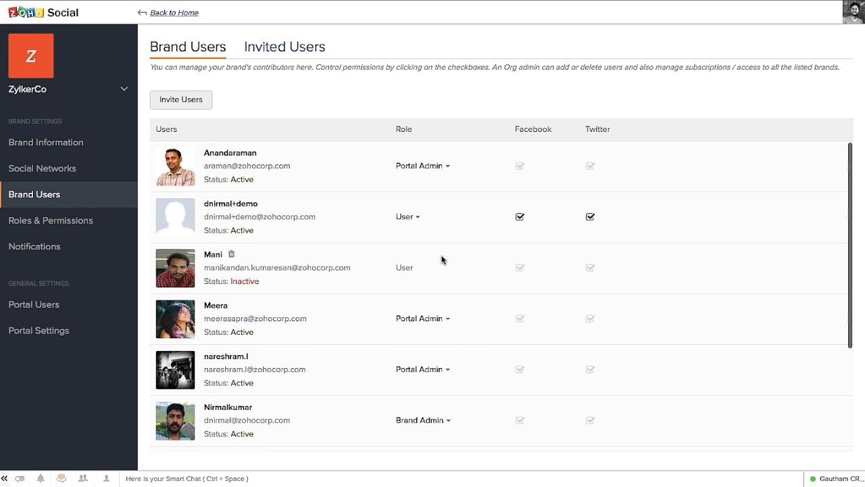
- Check the Invited Users, return to Brand Users, and view the role choices for the first listed user
click(277, 48)
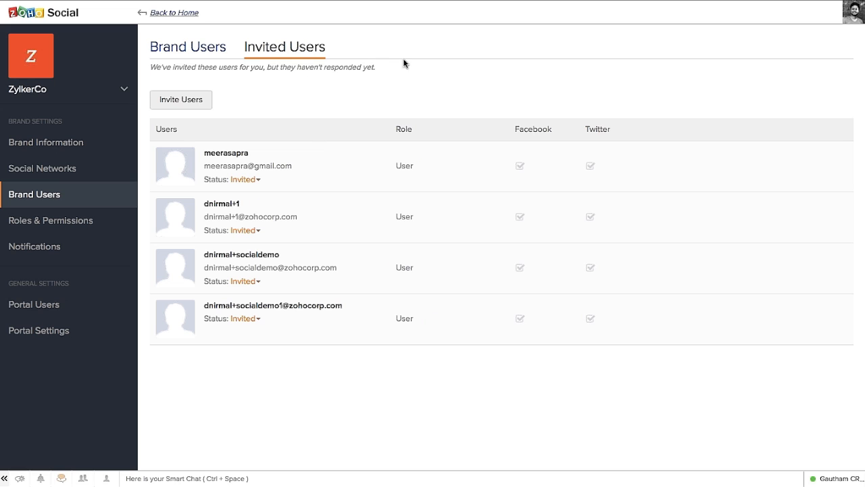
click(207, 49)
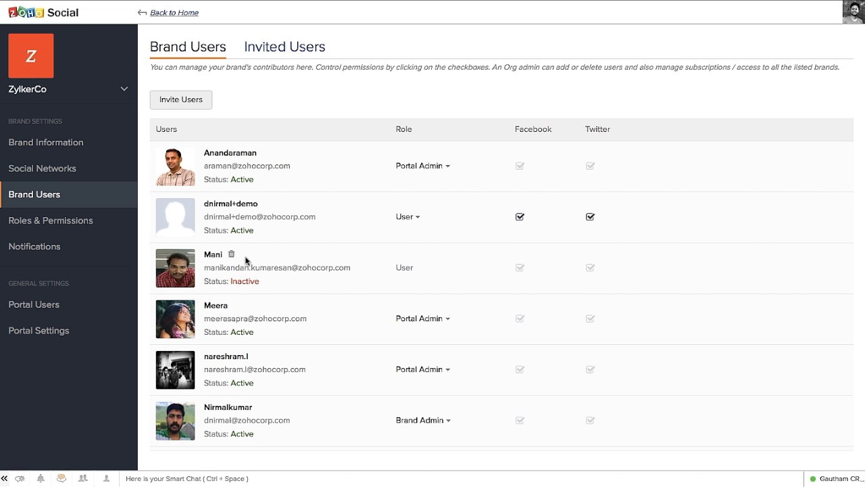
scroll(246, 260, down, 4)
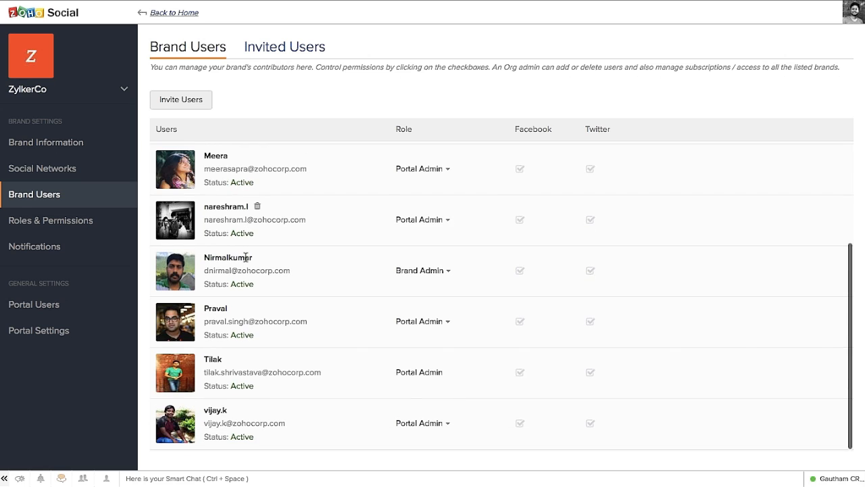
scroll(245, 258, up, 4)
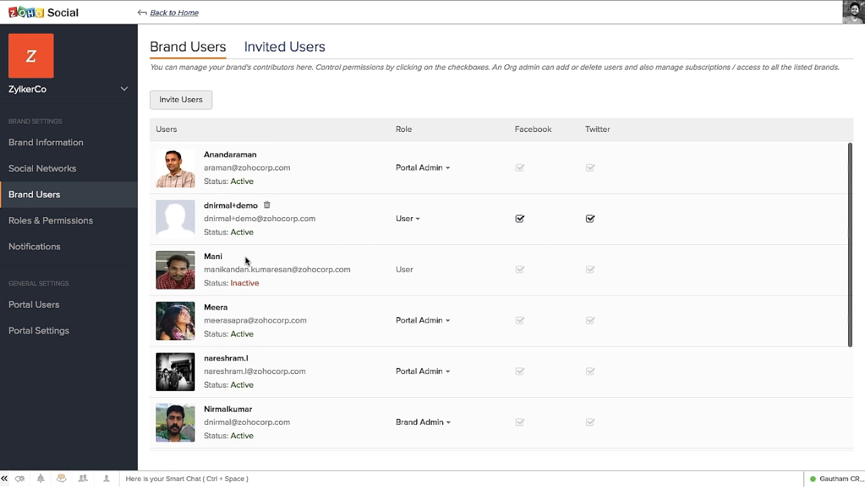
click(439, 167)
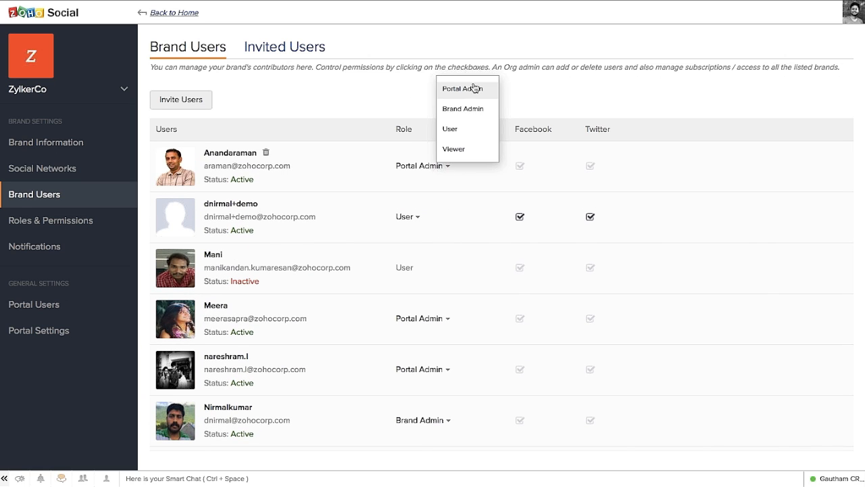
- Create a role named Manager in Roles & Permissions with Messages, Advanced Reports and Manage Settings permissions, and save it
click(43, 224)
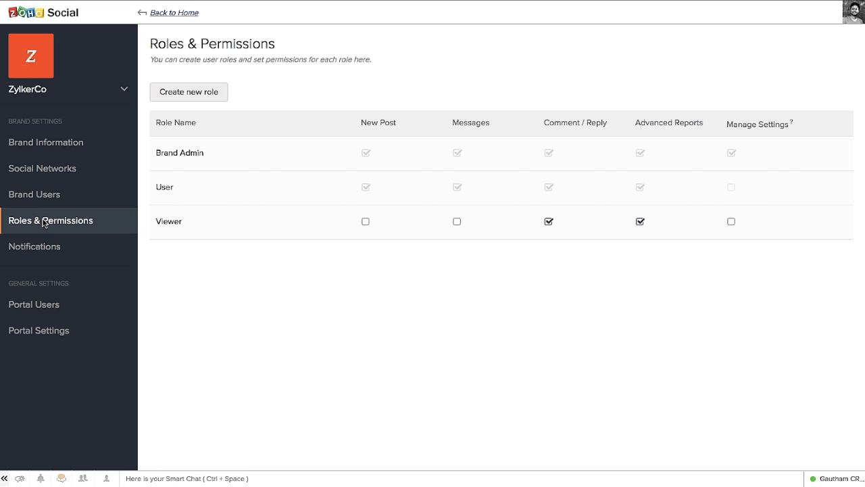
click(211, 87)
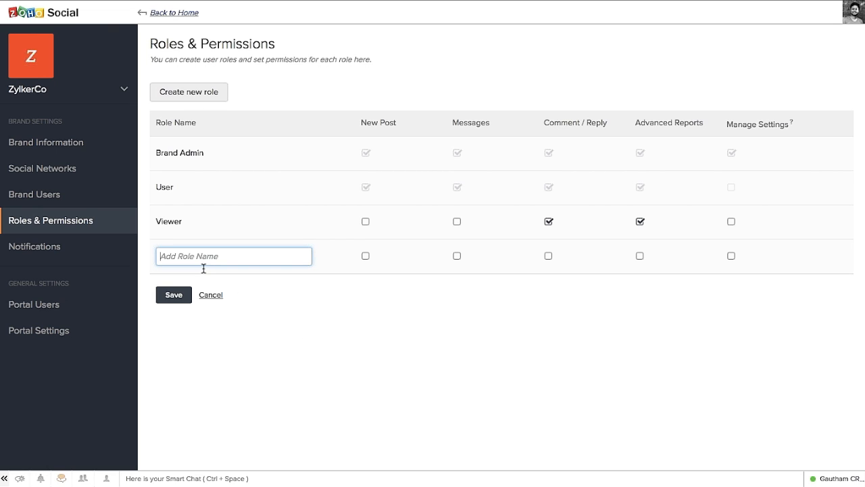
text(Manager)
click(457, 257)
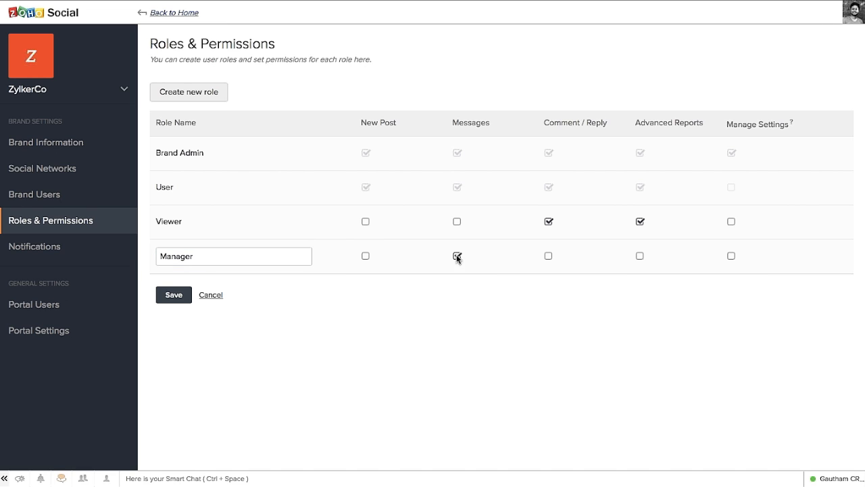
click(639, 261)
click(731, 256)
click(173, 297)
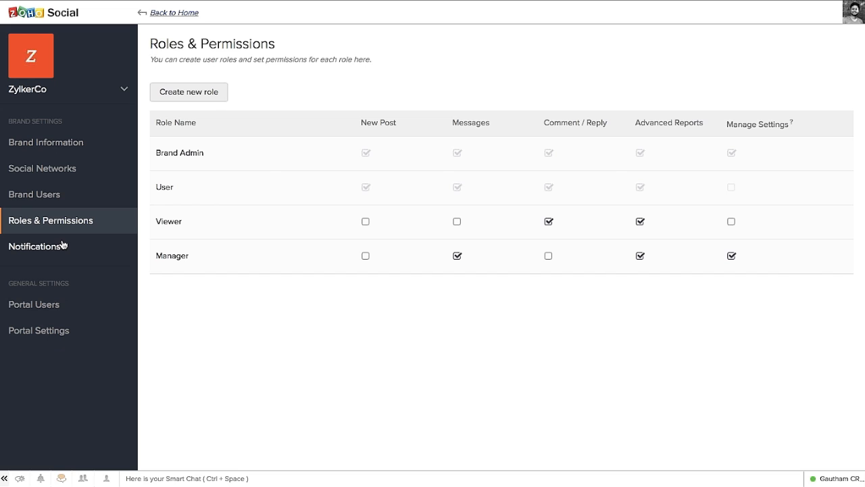
- Open ZylkerCo's Notifications settings and view who is notified for each action on the Zylker Facebook Page
click(25, 254)
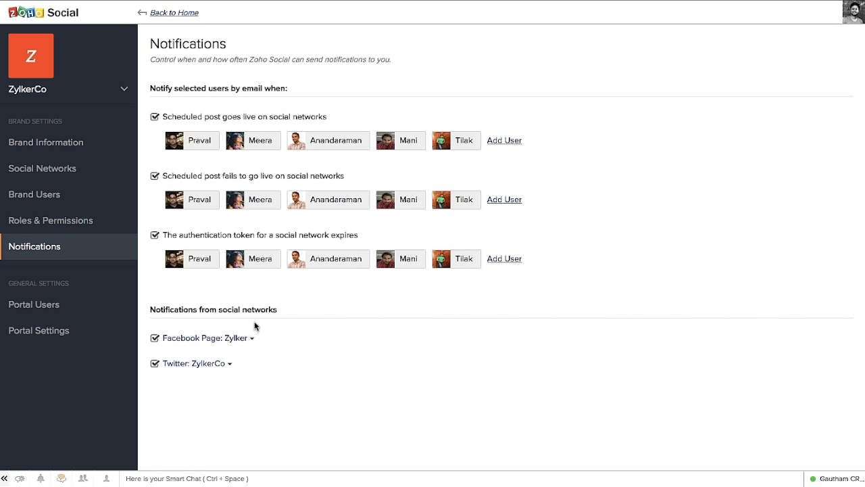
click(250, 339)
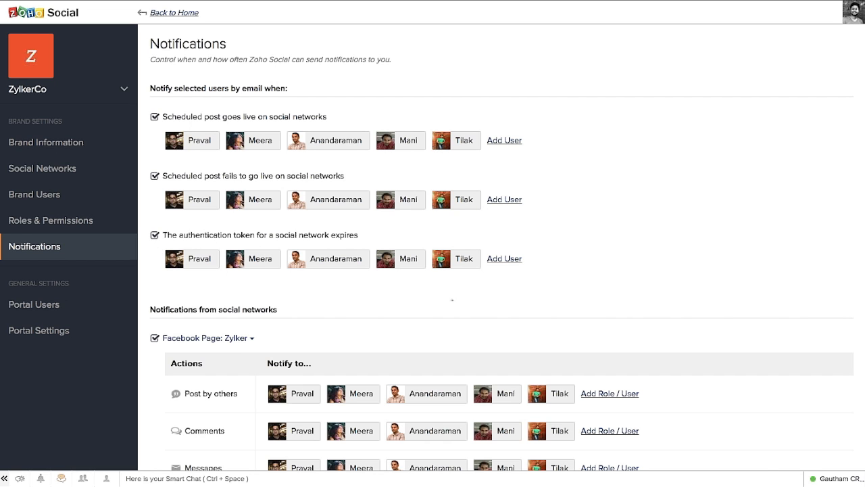
scroll(444, 271, down, 2)
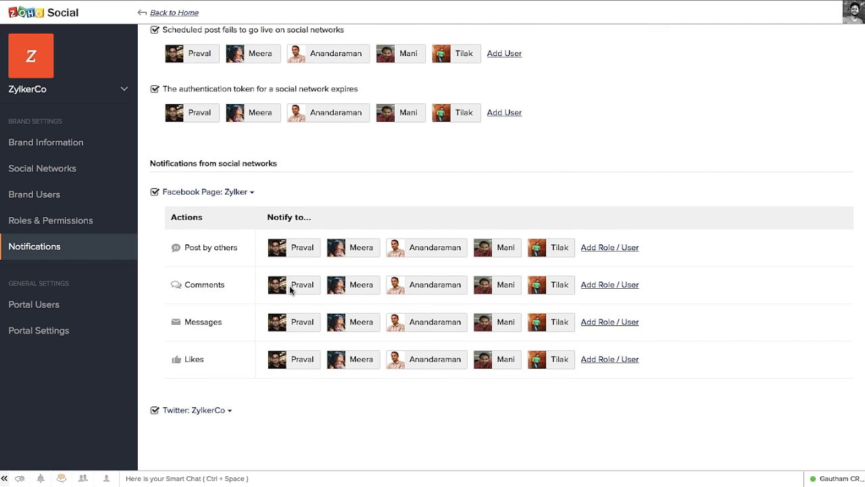
- Switch from ZylkerCo to the Zoho brand in the Brand Information settings and return to the home dashboard
click(26, 304)
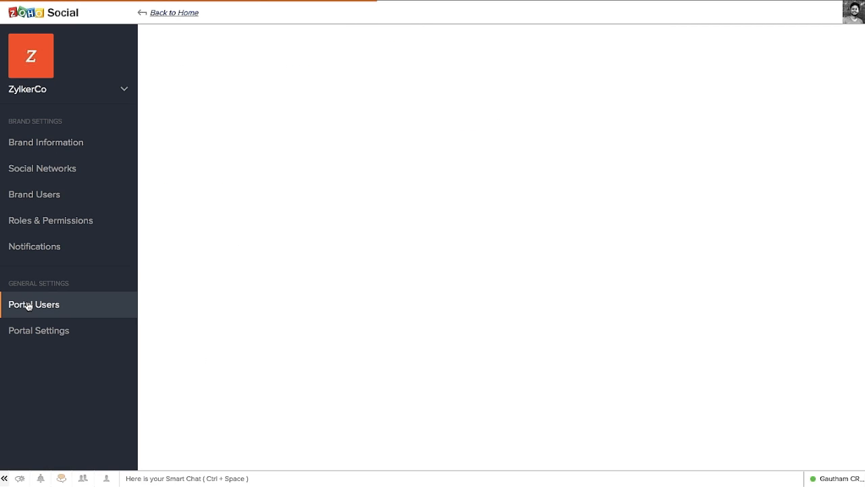
click(35, 144)
click(124, 91)
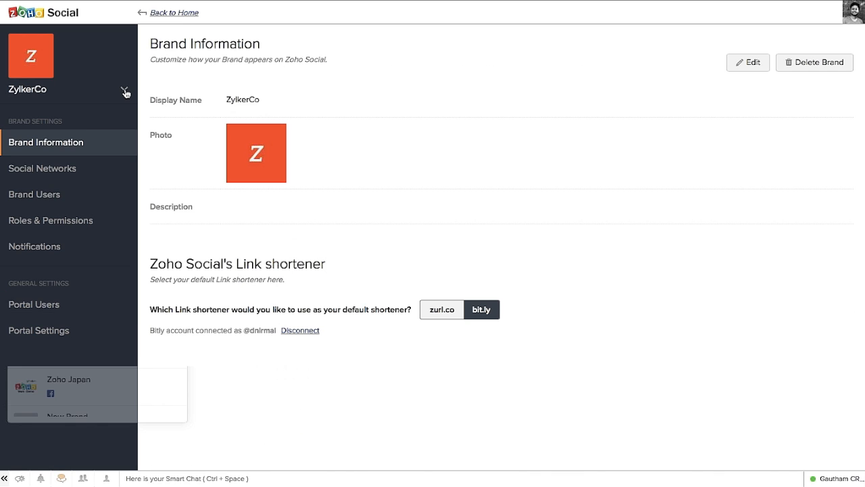
click(100, 129)
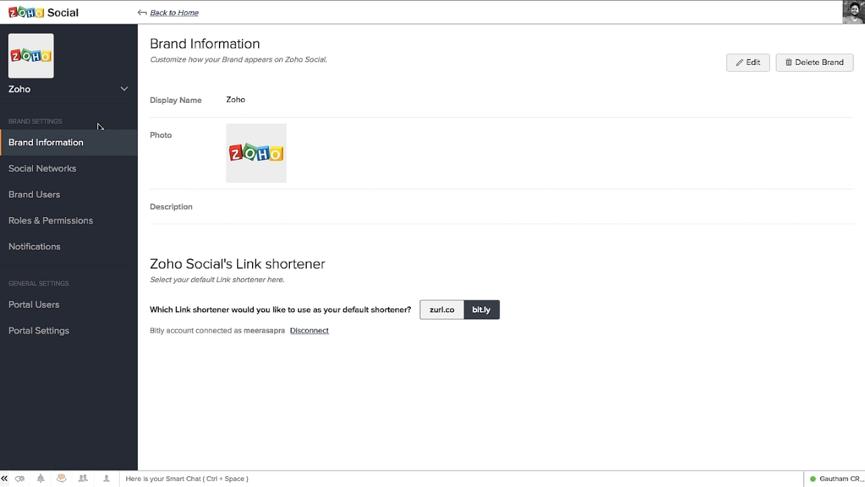
click(191, 15)
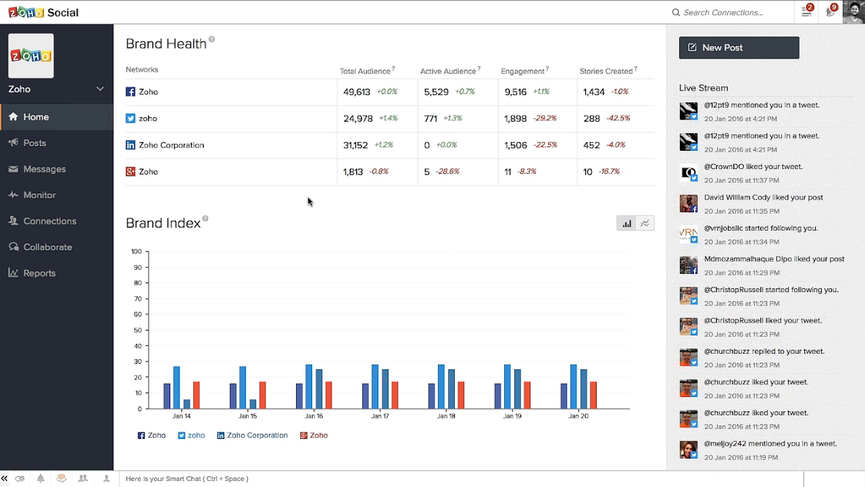
- Review the Zoho brand's Brand Health figures, Brand Index chart and Latest Posts on the home dashboard
scroll(308, 201, down, 1)
scroll(307, 201, up, 1)
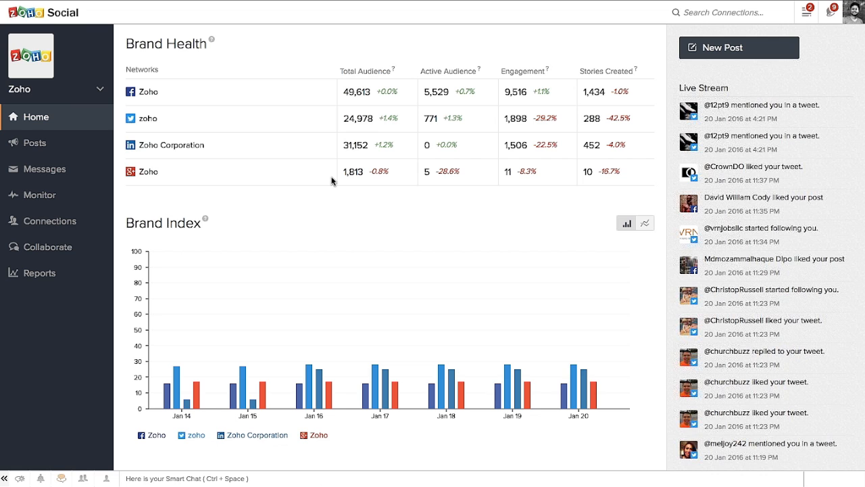
scroll(332, 180, down, 3)
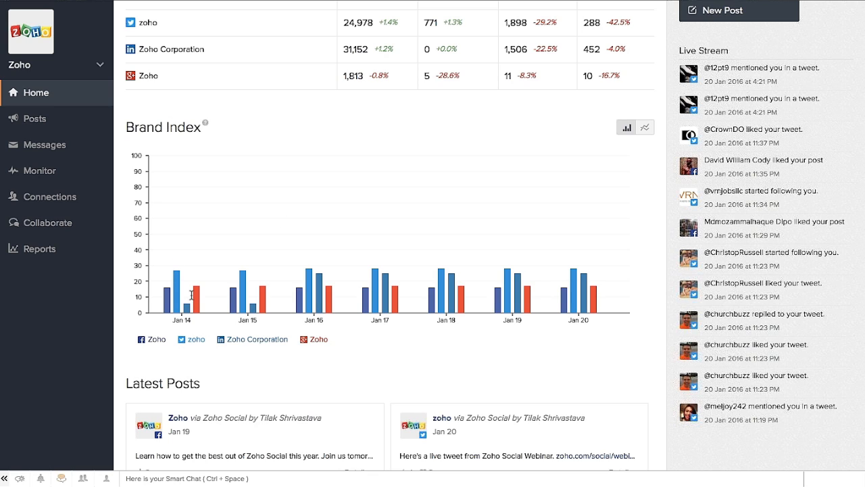
mouse_move(193, 298)
mouse_move(319, 306)
scroll(302, 257, down, 3)
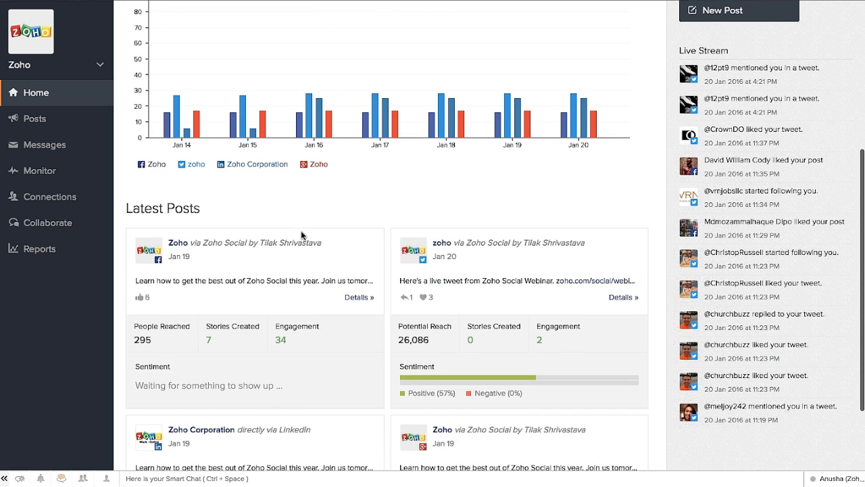
scroll(301, 235, down, 2)
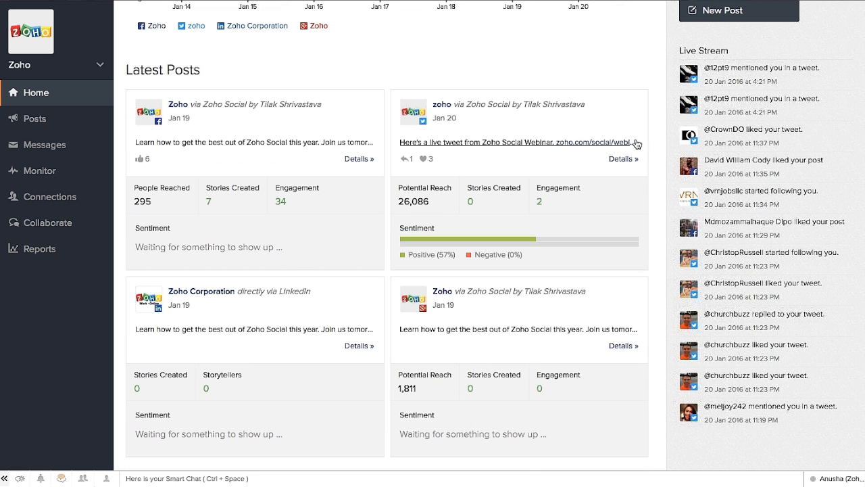
- Open the details of the latest Twitter post about the Zoho Social Webinar, review its replies and Post Stats, and close them
click(621, 159)
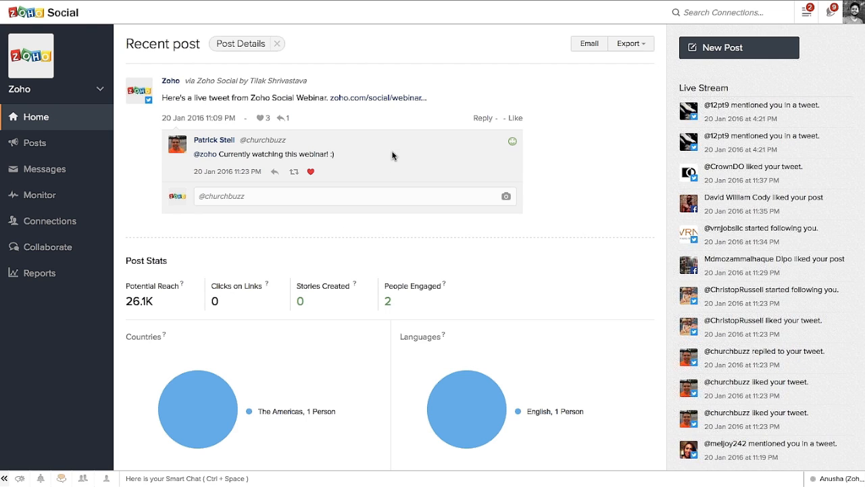
scroll(105, 280, down, 2)
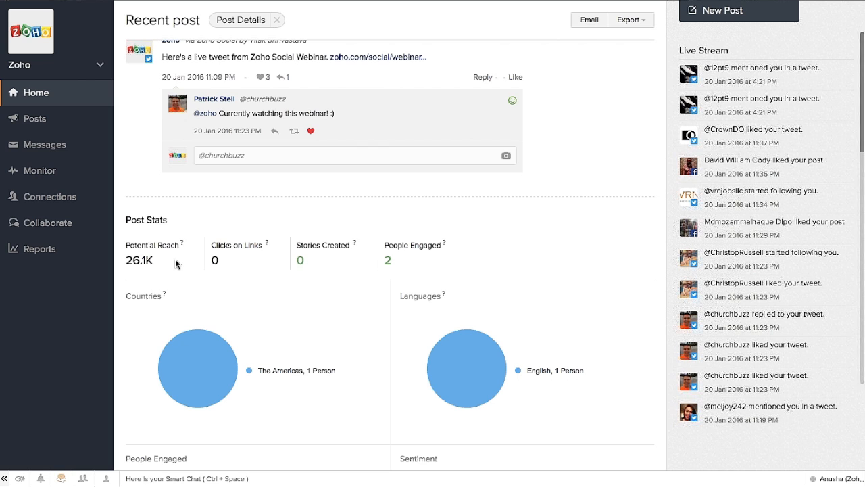
scroll(184, 252, down, 3)
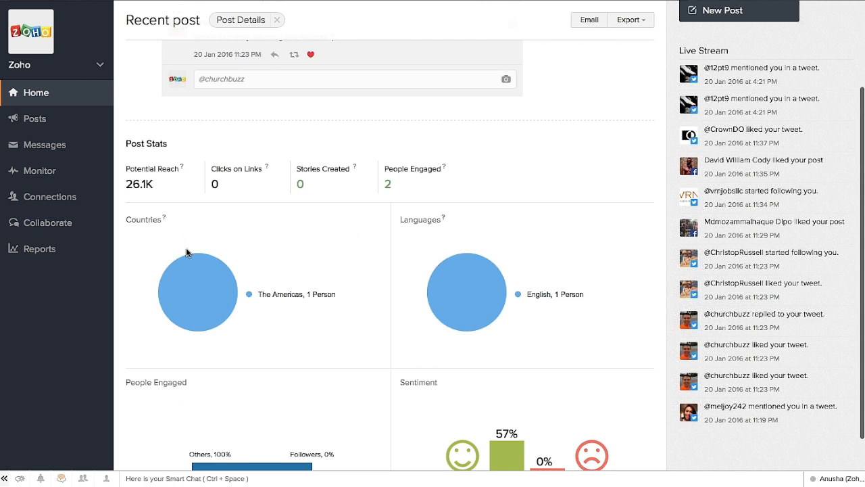
scroll(186, 253, up, 2)
scroll(187, 252, up, 3)
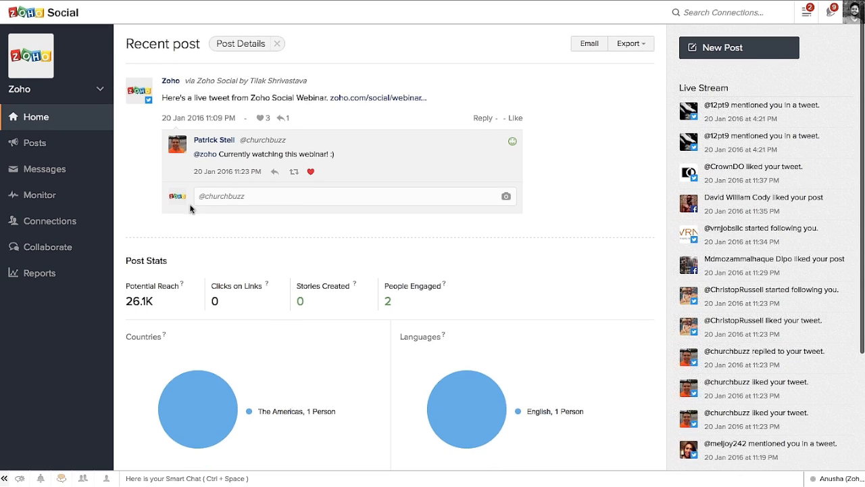
click(277, 43)
- Look over the landing page of the Zoho Social product website
scroll(211, 177, up, 10)
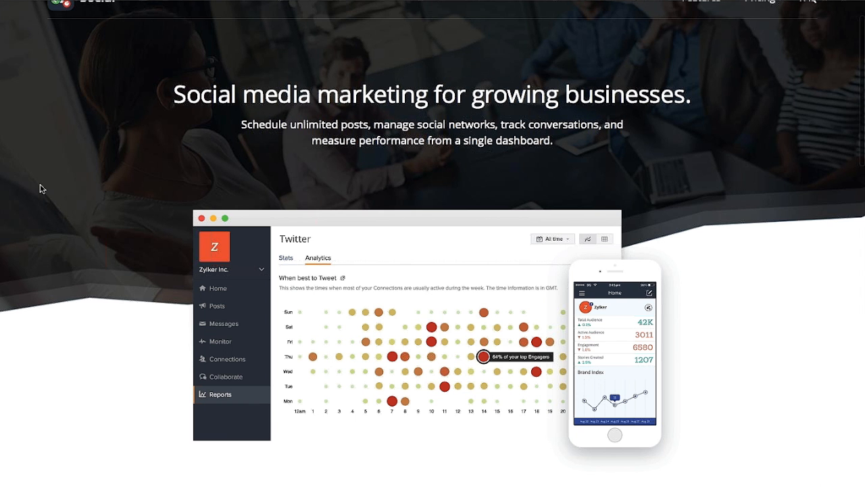
scroll(223, 250, down, 4)
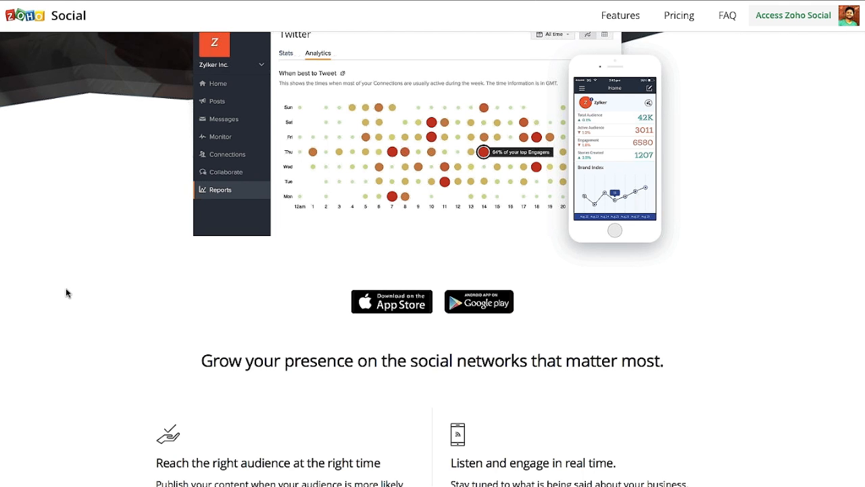
scroll(67, 292, up, 4)
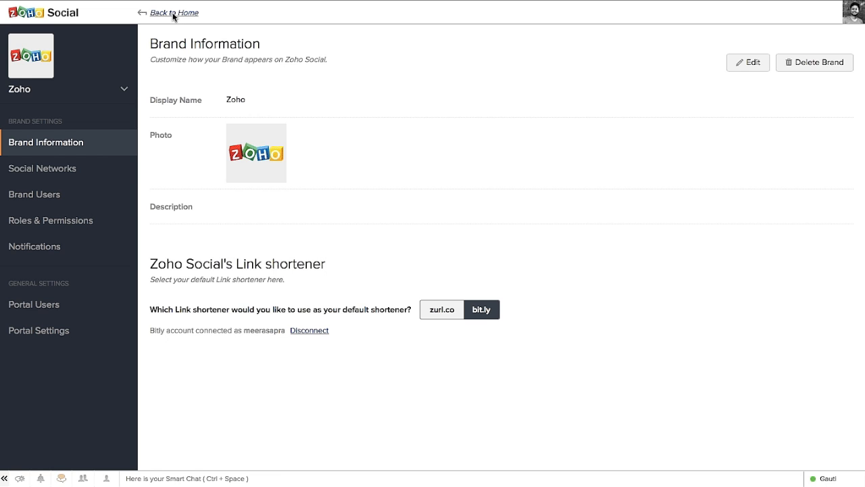
- From the home dashboard, start a new post with the text "test" and check the calendar for scheduling it
click(173, 13)
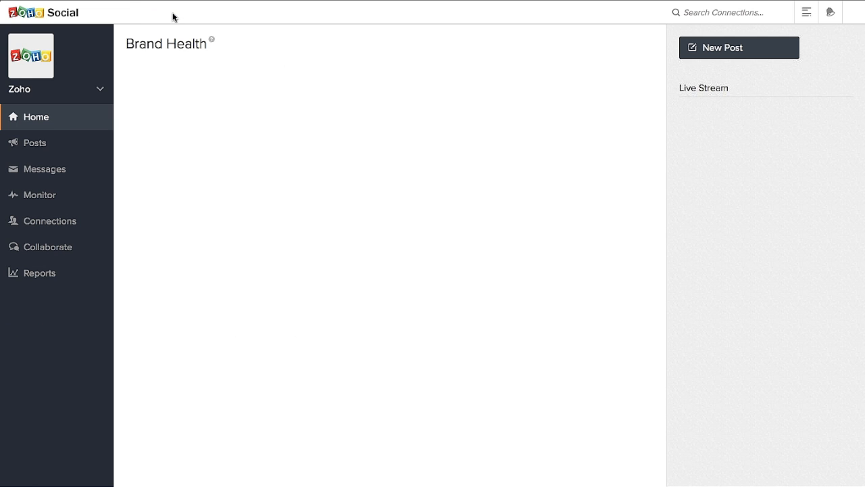
click(716, 54)
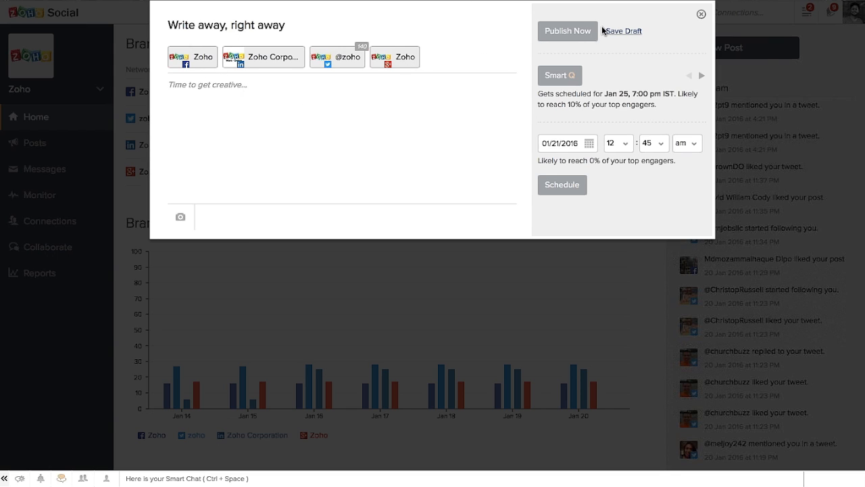
click(413, 126)
text(test)
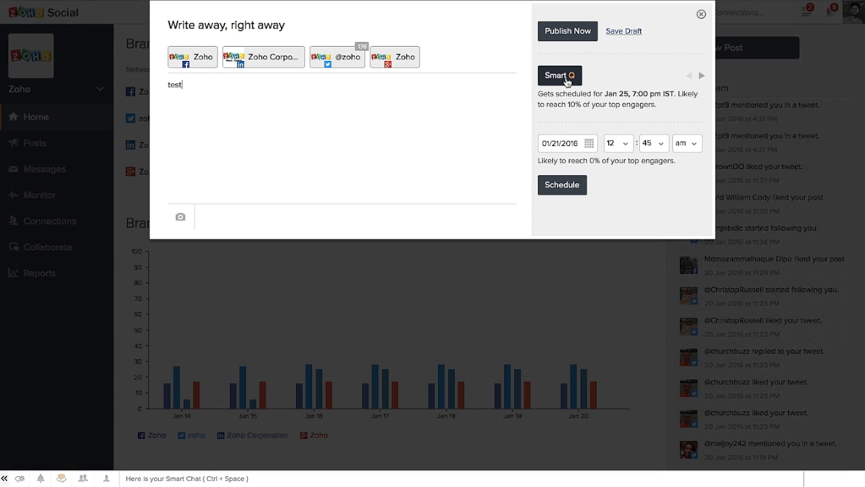
click(589, 144)
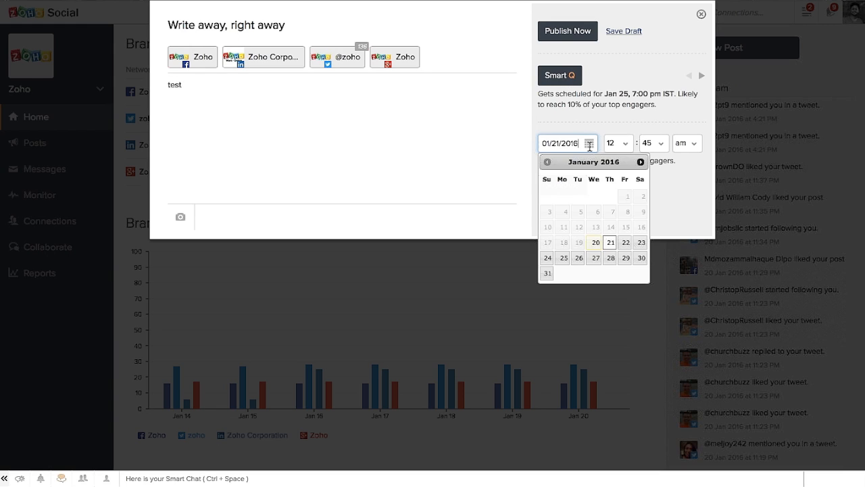
click(423, 157)
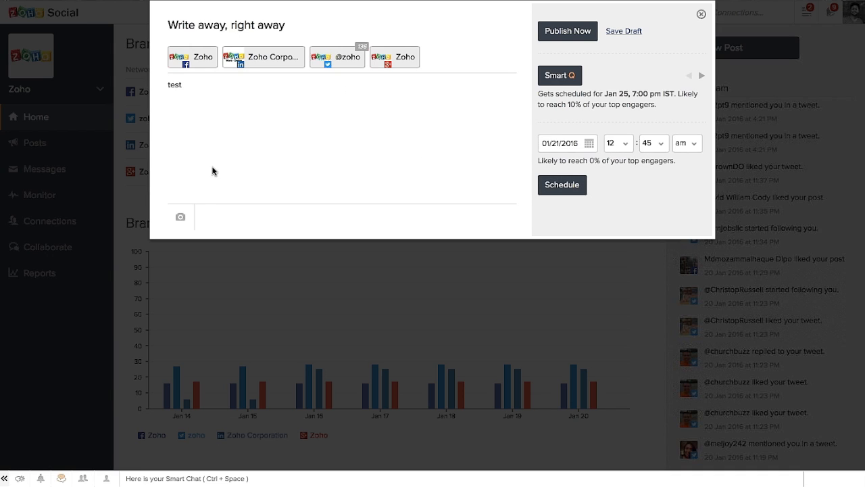
- Limit the post to Zoho Corporation's LinkedIn page, check the Custom target audience options without applying them, and discard the post
click(206, 61)
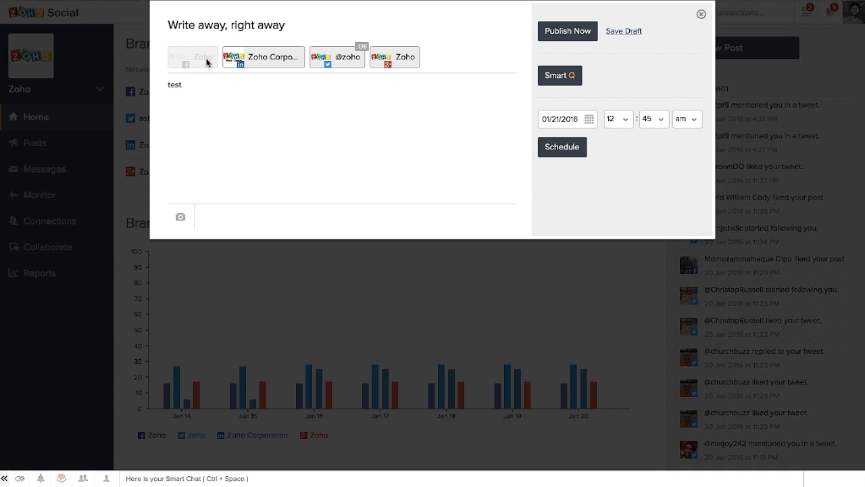
click(338, 58)
click(404, 58)
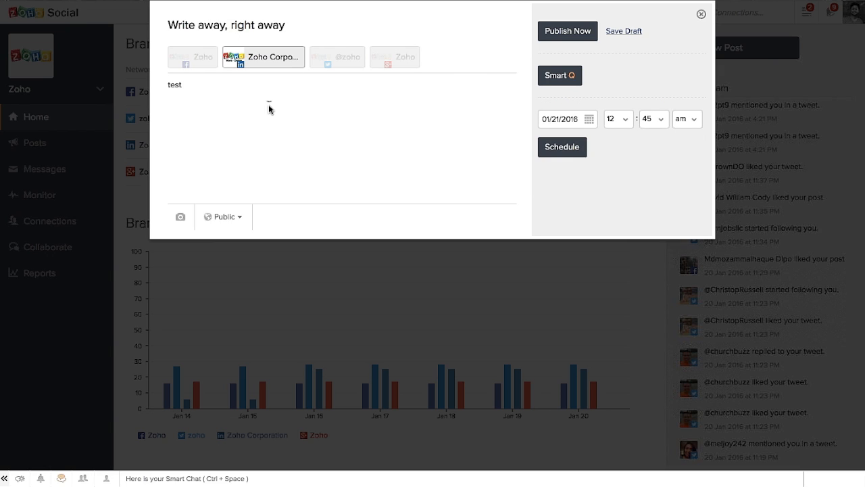
click(227, 216)
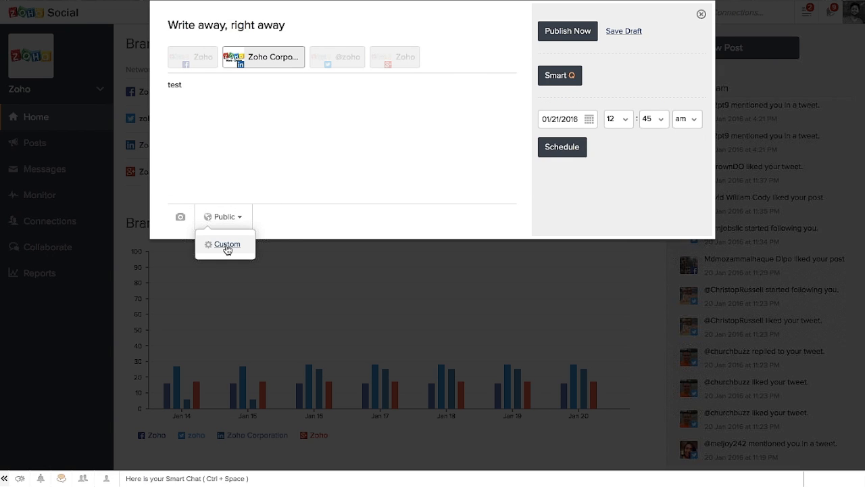
click(227, 246)
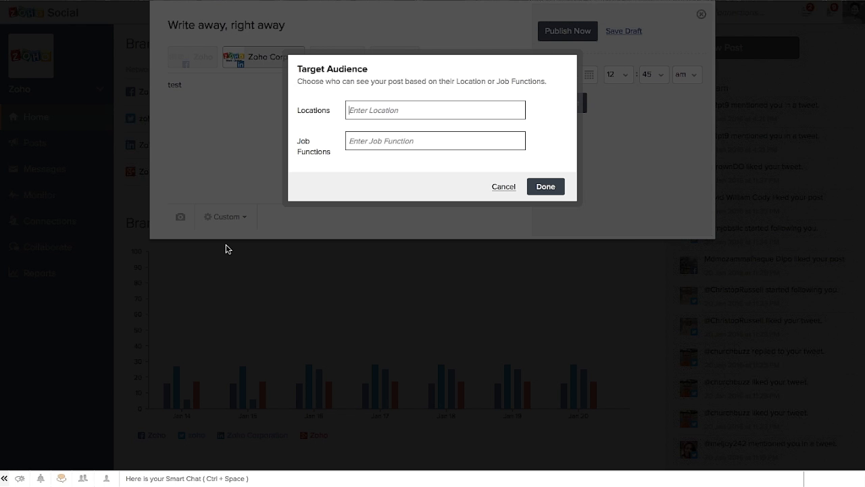
click(503, 187)
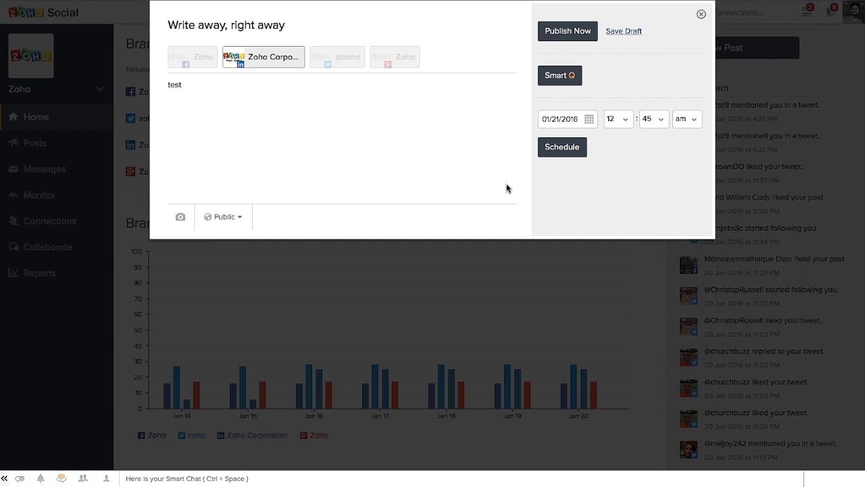
click(702, 15)
- Check the Bulk Scheduler and Published Posts in the Posts section, and open the Brand Inbox under Messages
click(33, 142)
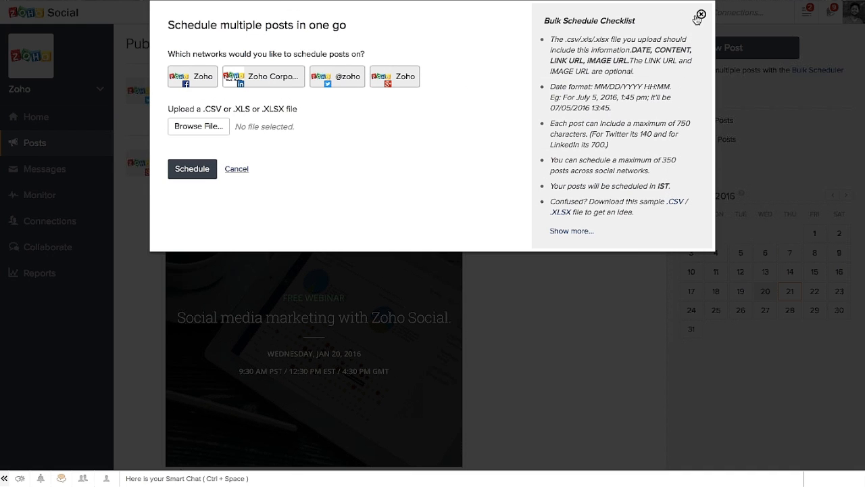
click(702, 15)
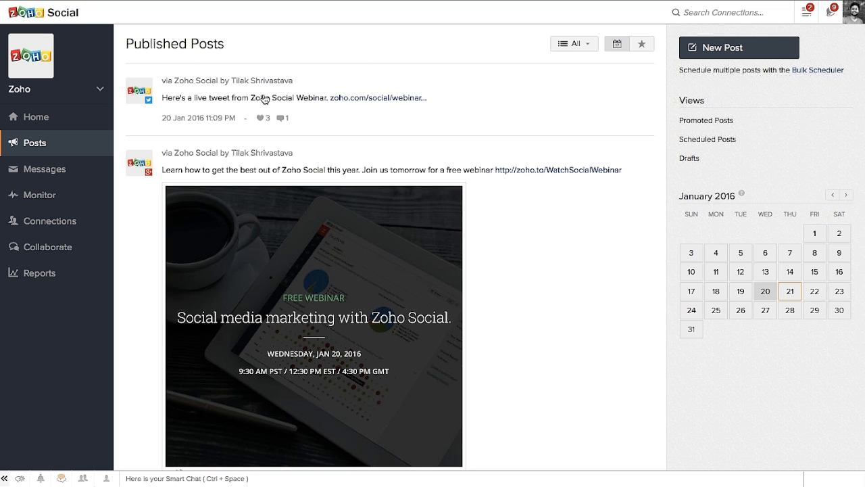
click(37, 174)
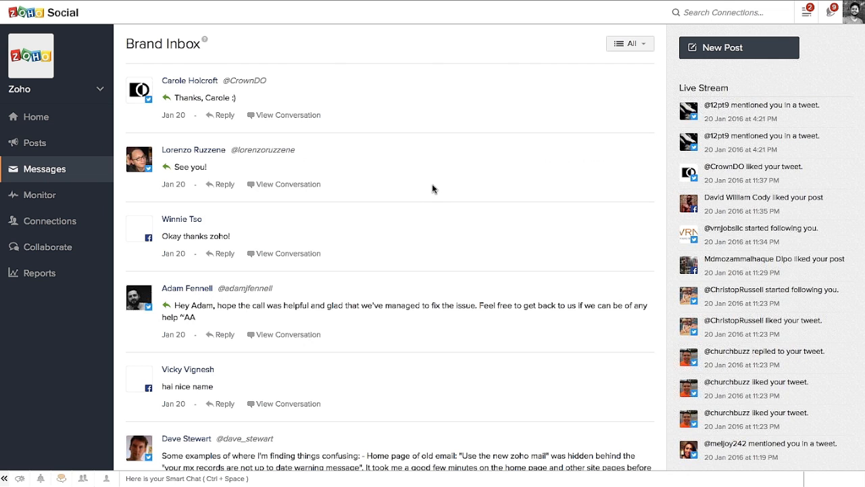
- Browse the Brand Inbox, filter it to Facebook messages, and view the conversation of the topmost message
scroll(436, 187, down, 4)
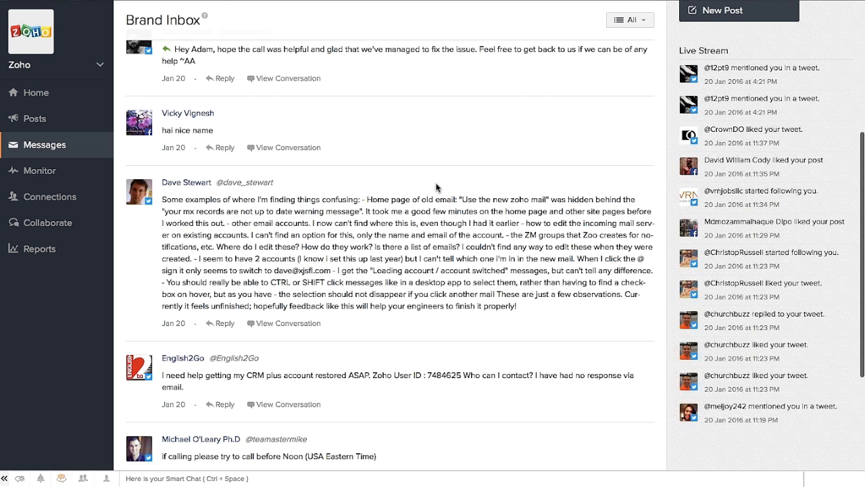
scroll(436, 187, up, 4)
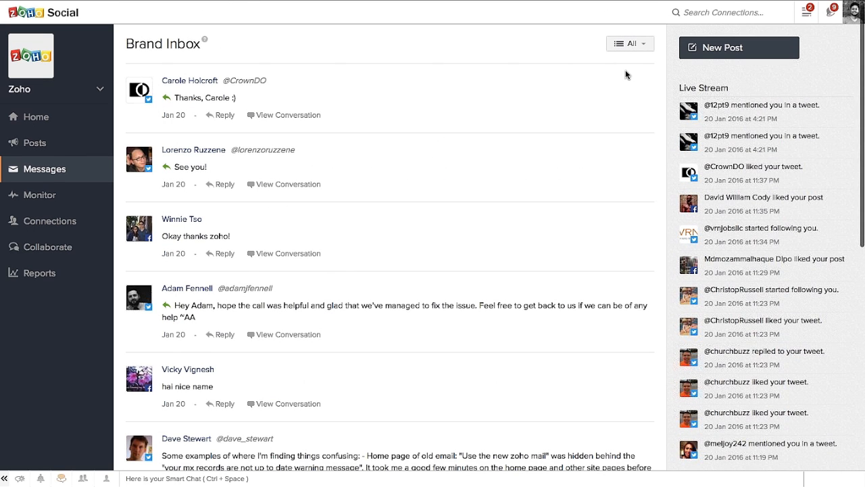
click(633, 46)
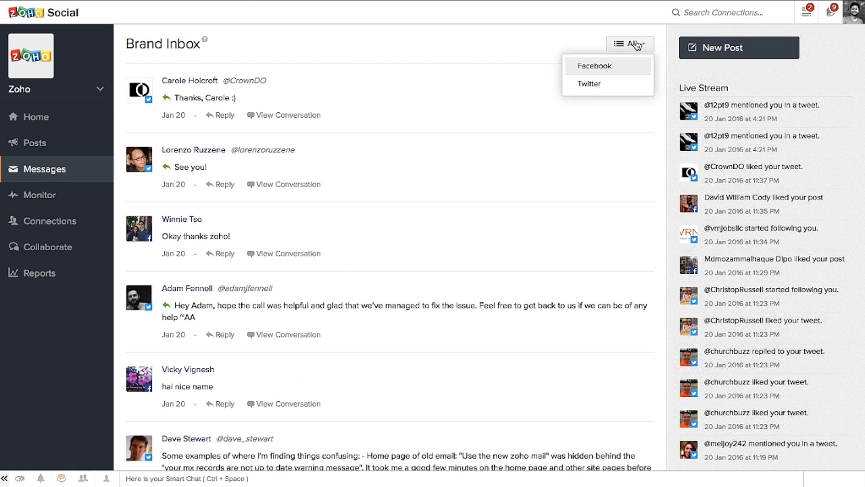
click(614, 66)
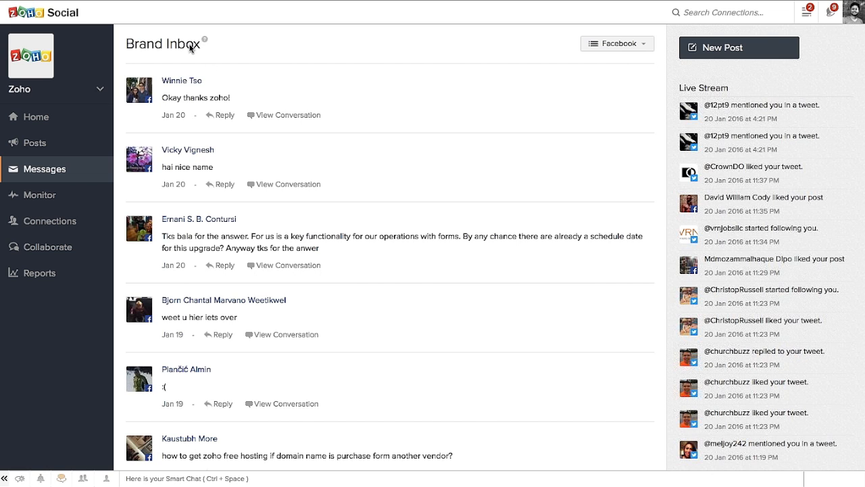
click(289, 115)
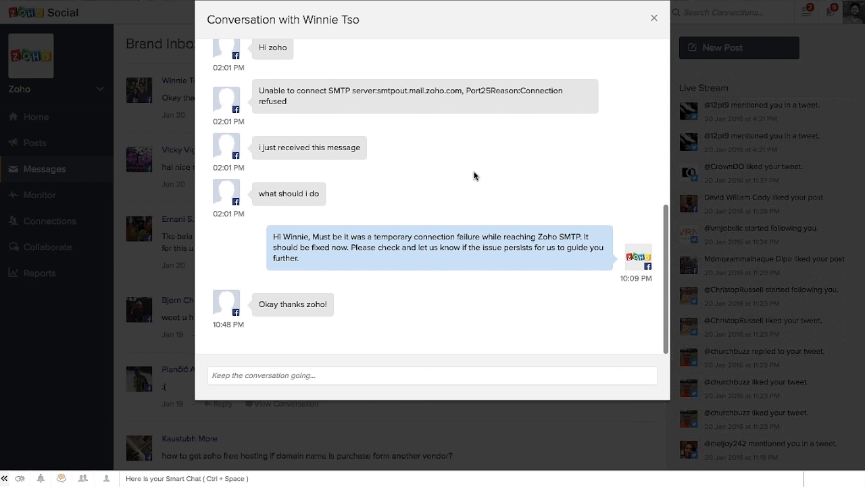
click(653, 18)
- Open the Connections section and look through the alphabetical list of the brand's connections
click(29, 195)
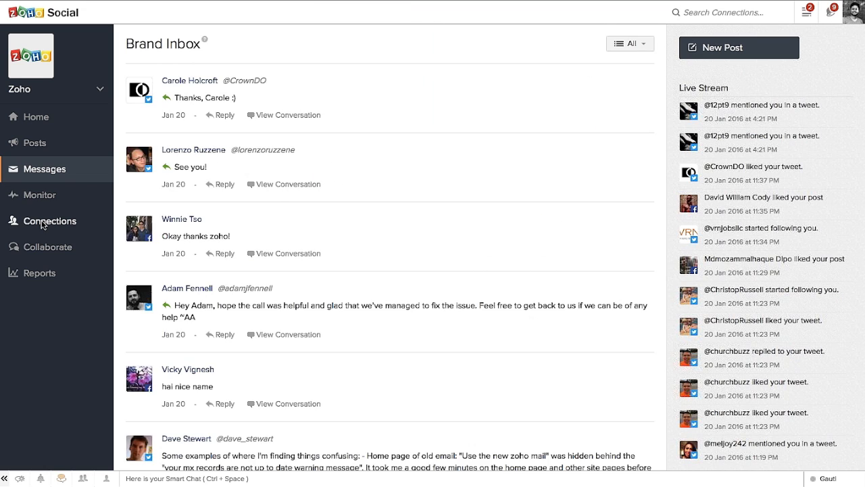
click(42, 223)
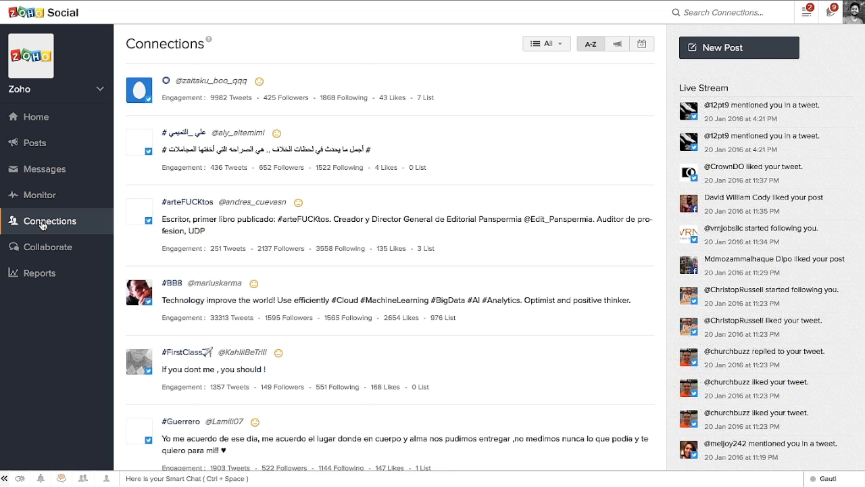
scroll(511, 168, down, 3)
scroll(510, 168, up, 3)
scroll(797, 216, down, 5)
scroll(798, 219, up, 5)
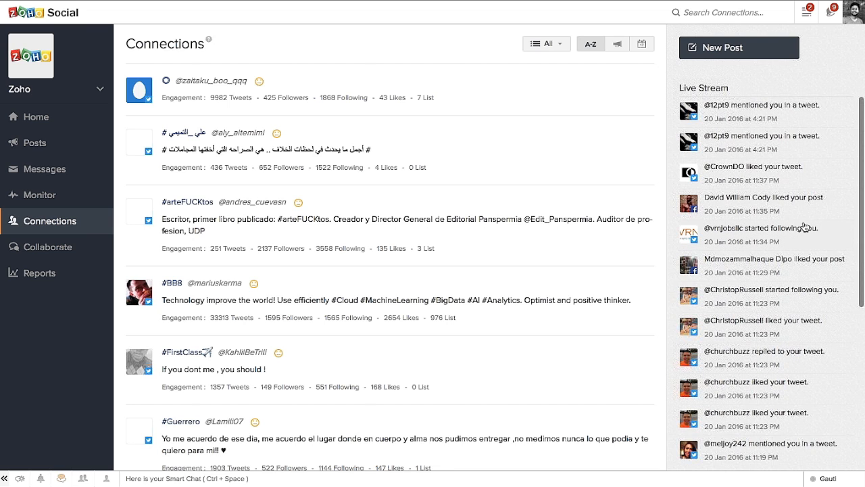
scroll(805, 226, down, 1)
scroll(804, 230, down, 1)
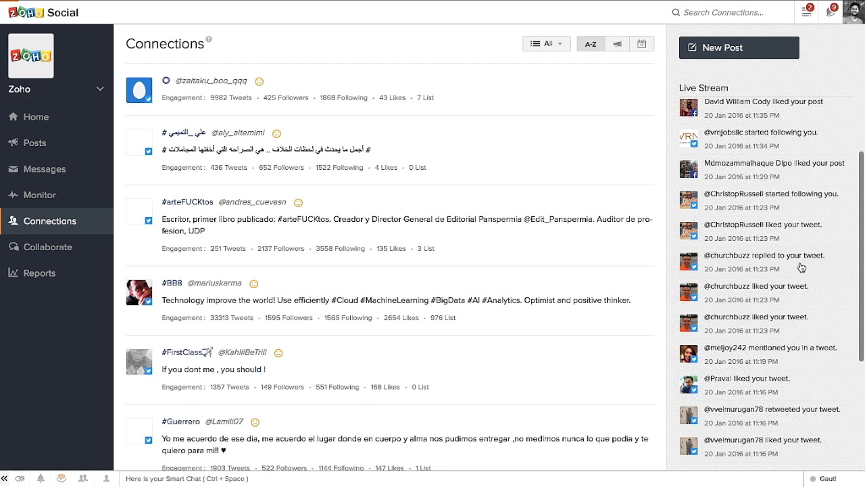
click(801, 261)
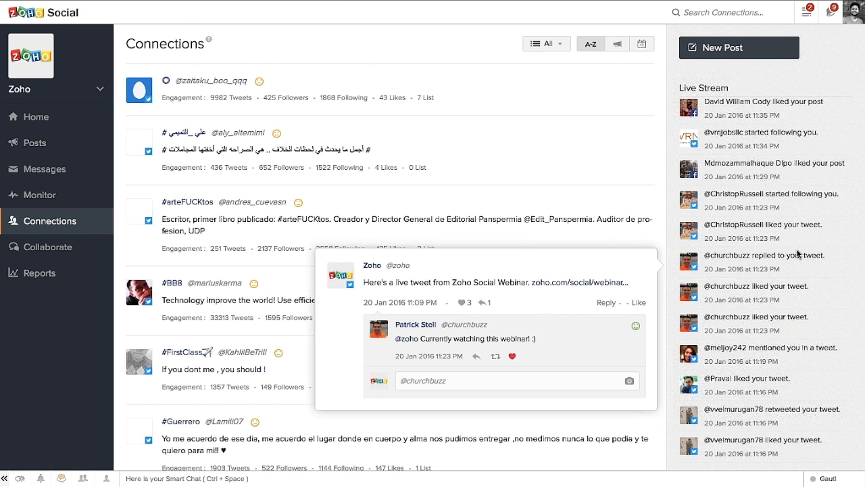
scroll(504, 119, down, 2)
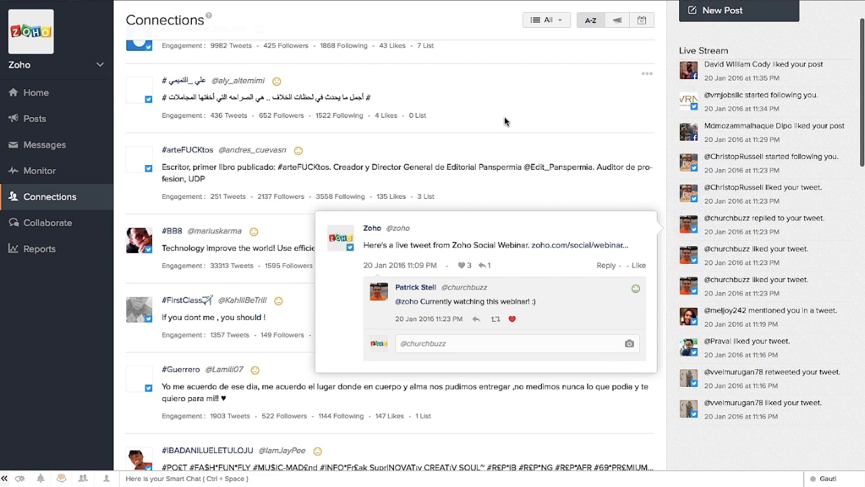
click(592, 121)
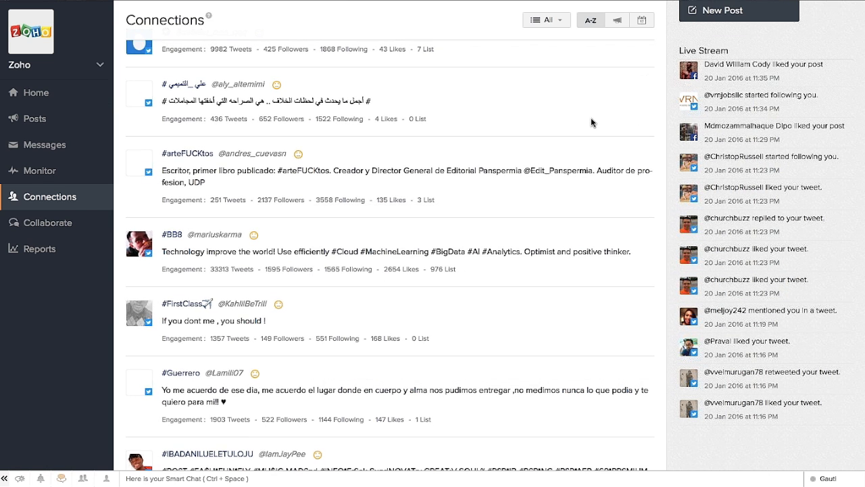
- Open the Collaborate section and read through the team's discussions and shared posts
click(44, 226)
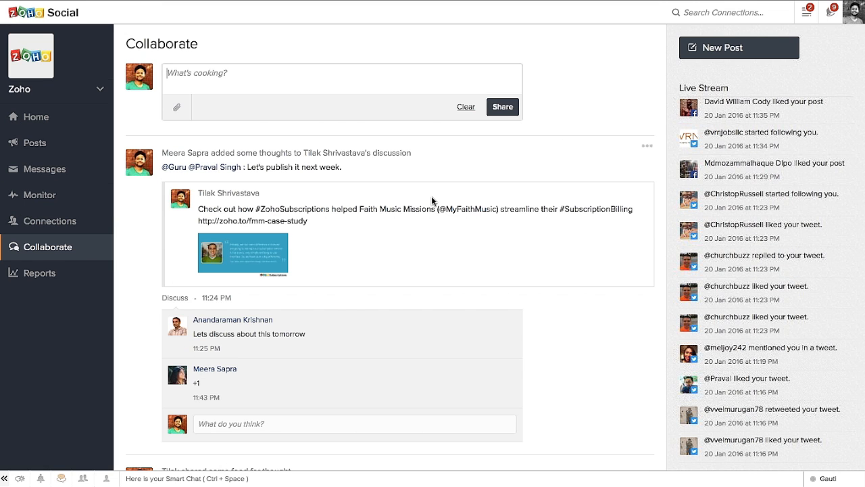
scroll(444, 157, down, 2)
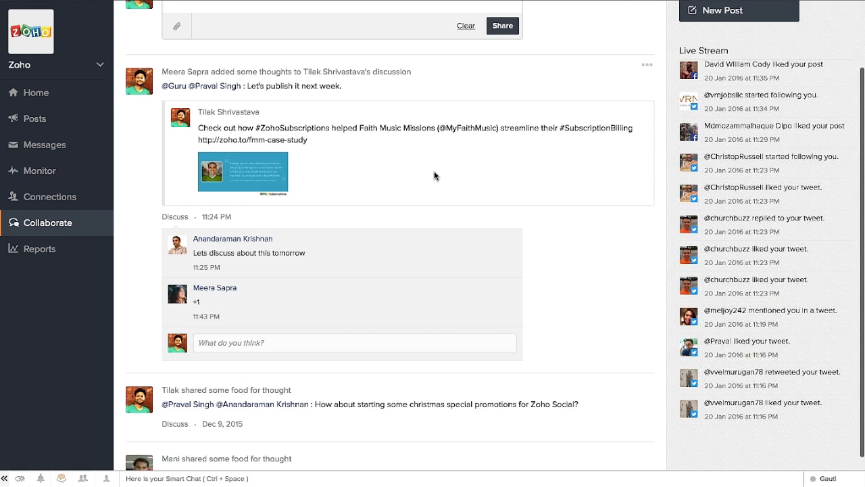
scroll(439, 203, down, 1)
scroll(439, 207, up, 3)
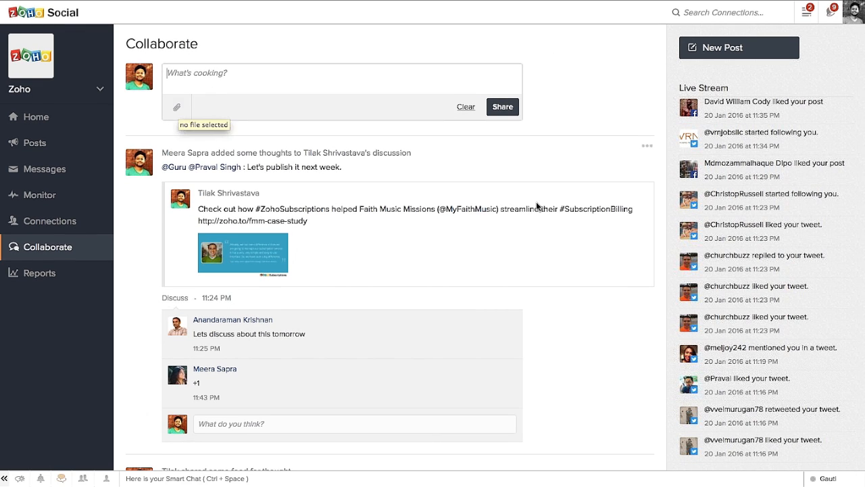
scroll(537, 203, down, 3)
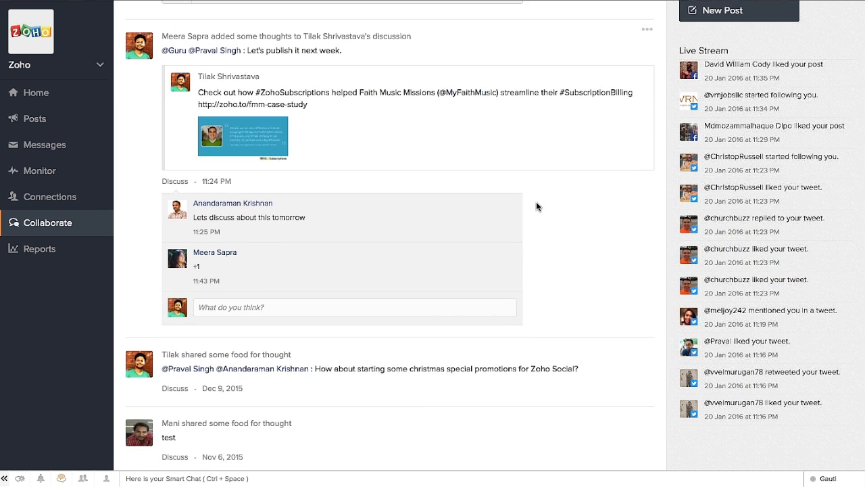
- Open the Facebook report in Reports and check the available time ranges, keeping All time
click(39, 249)
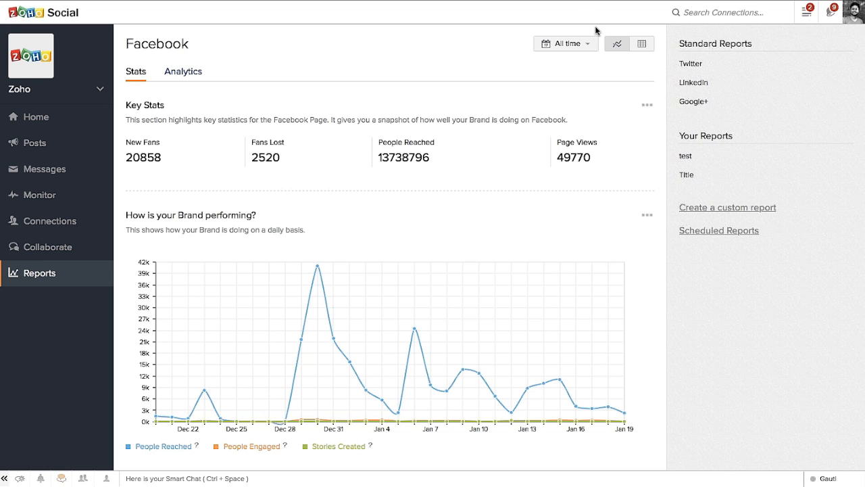
click(589, 44)
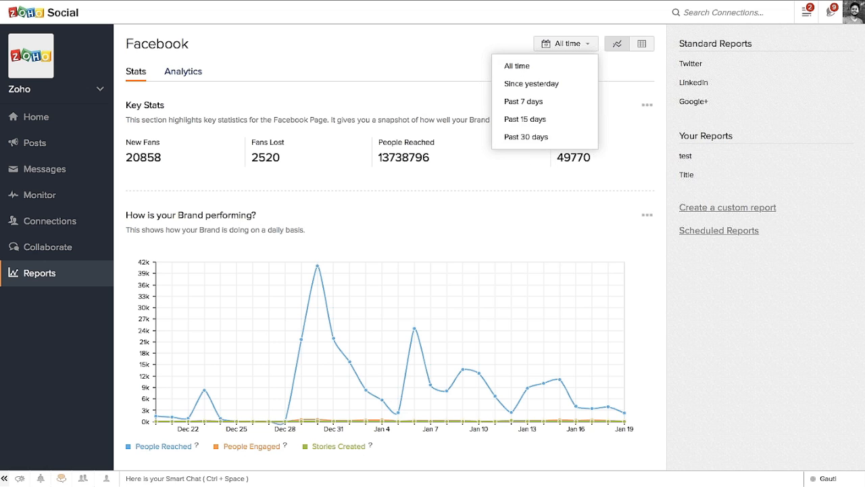
click(483, 39)
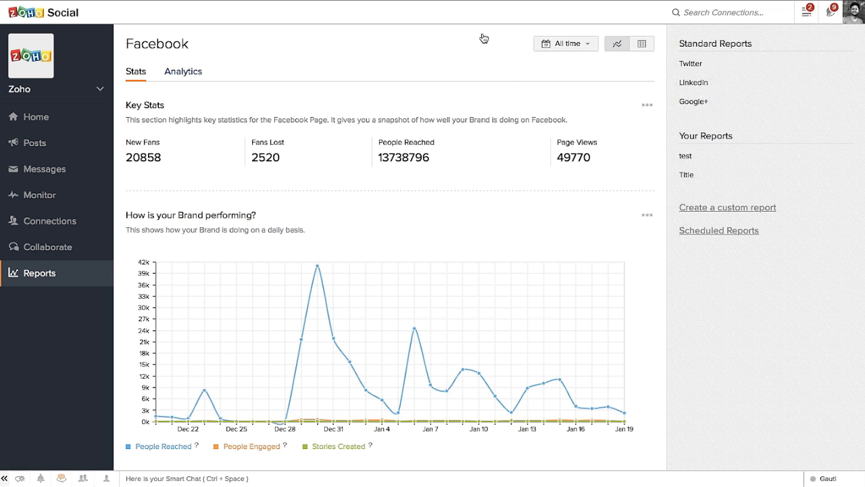
- Show the Facebook stats as tables and look over the key stats, daily brand performance and per-country figures
click(646, 44)
scroll(399, 208, down, 7)
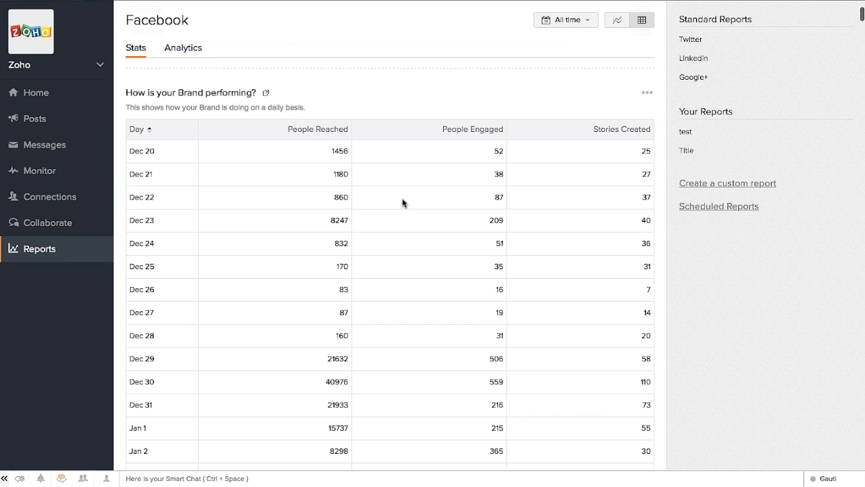
scroll(402, 203, up, 10)
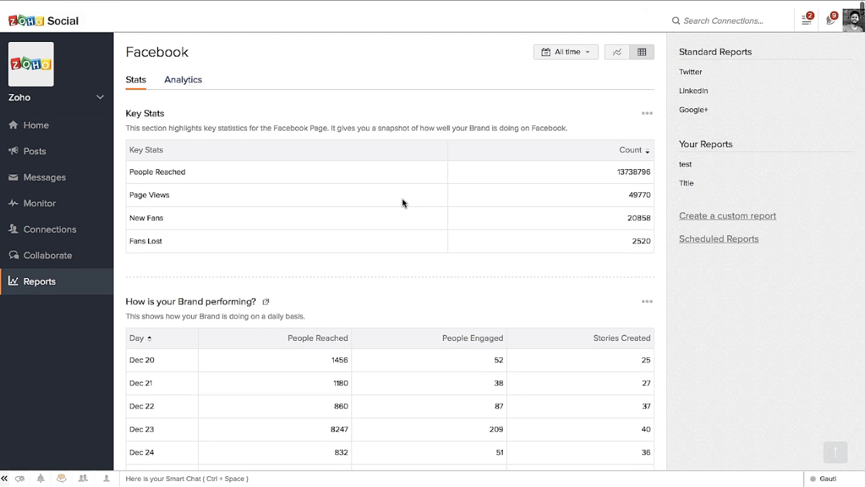
scroll(331, 229, down, 2)
scroll(346, 232, down, 1)
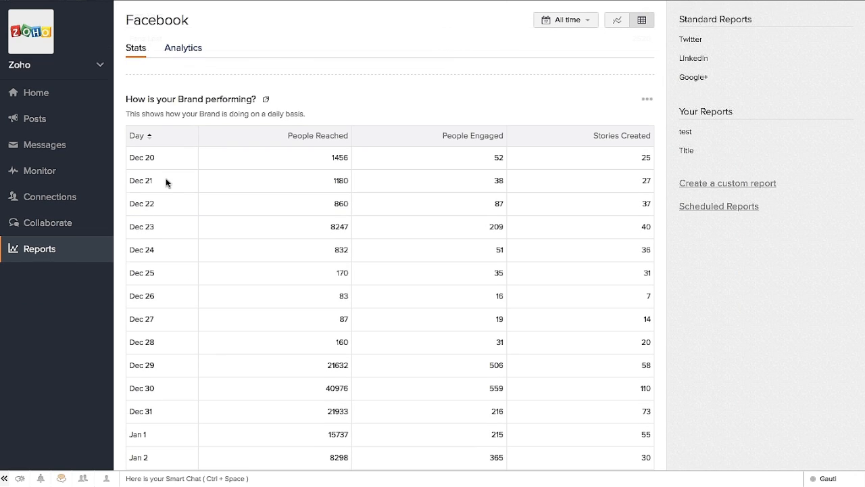
scroll(166, 182, down, 2)
scroll(166, 179, down, 8)
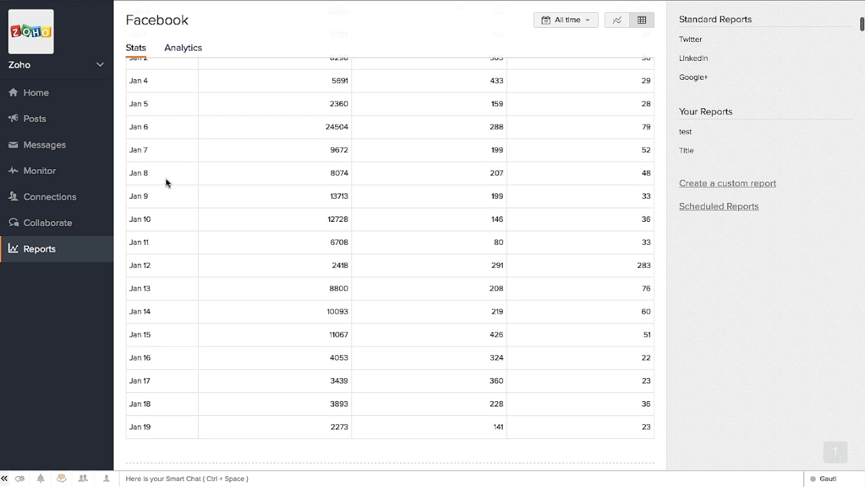
scroll(166, 181, down, 9)
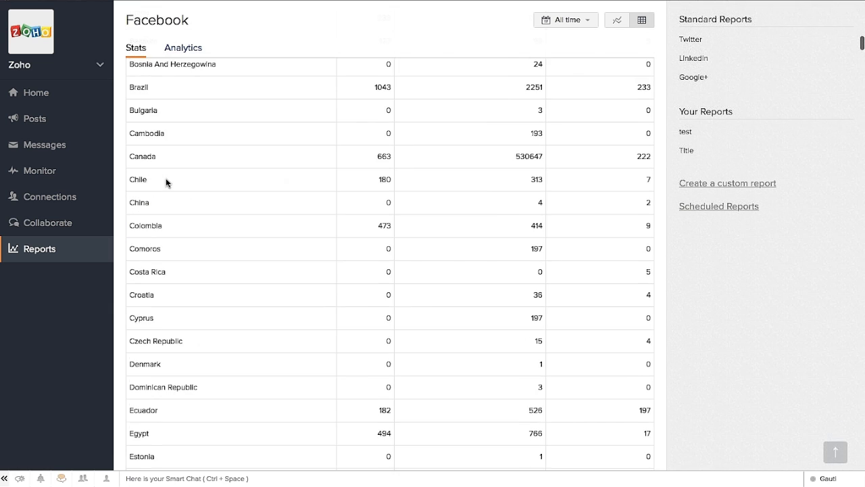
scroll(169, 122, up, 15)
- Open the Facebook analytics and examine the tables on outreach, content types, best posting times, keywords, key connections and sentiment
click(177, 53)
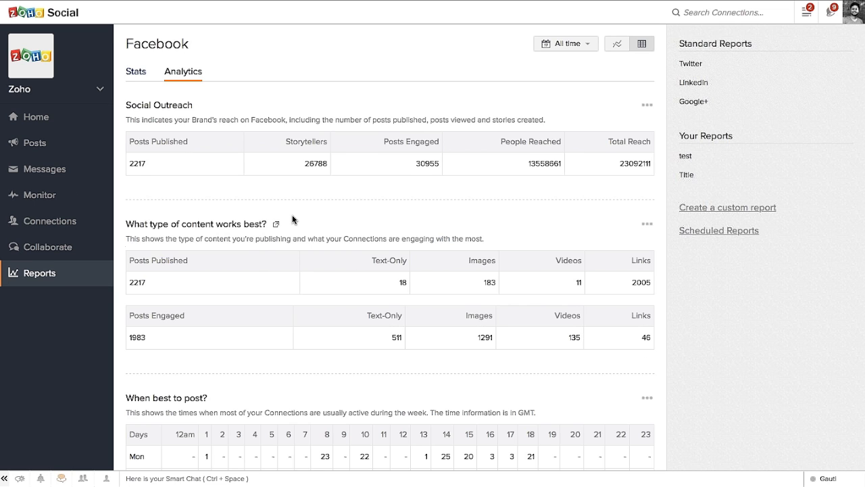
scroll(292, 218, down, 4)
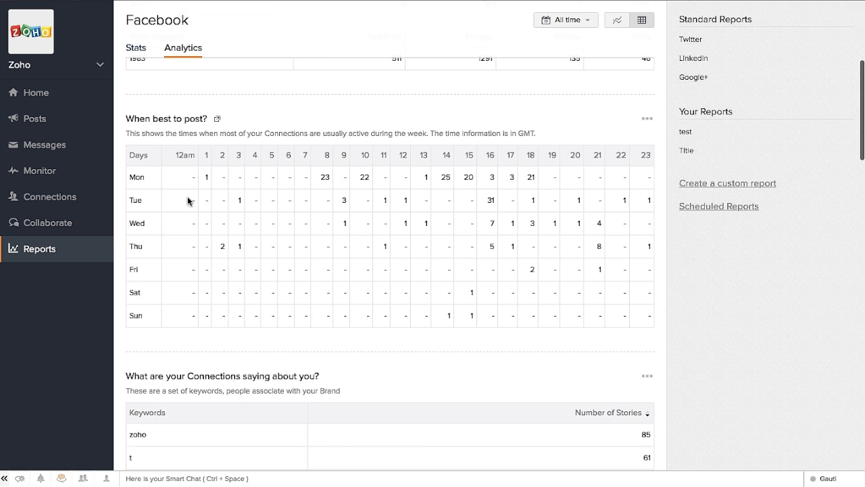
scroll(191, 199, down, 3)
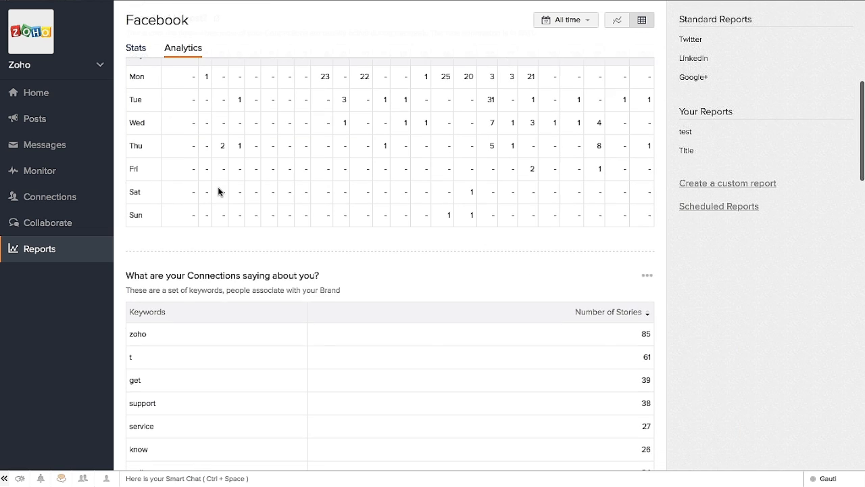
scroll(215, 258, down, 4)
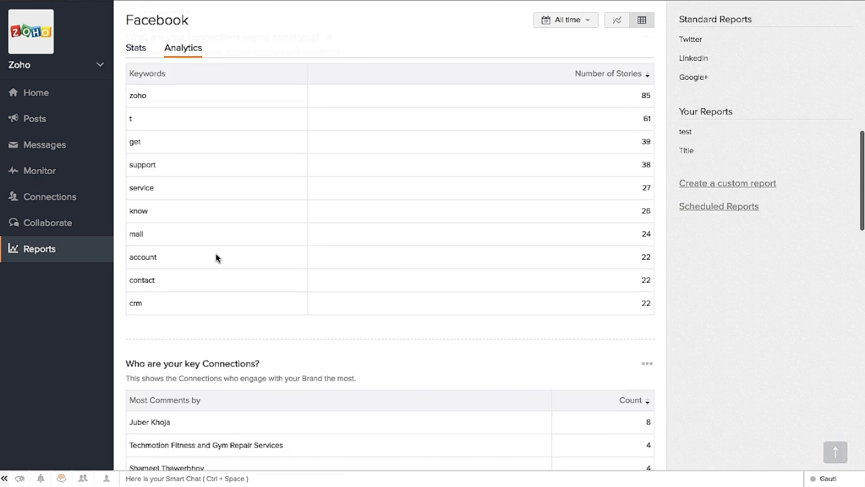
scroll(223, 251, down, 2)
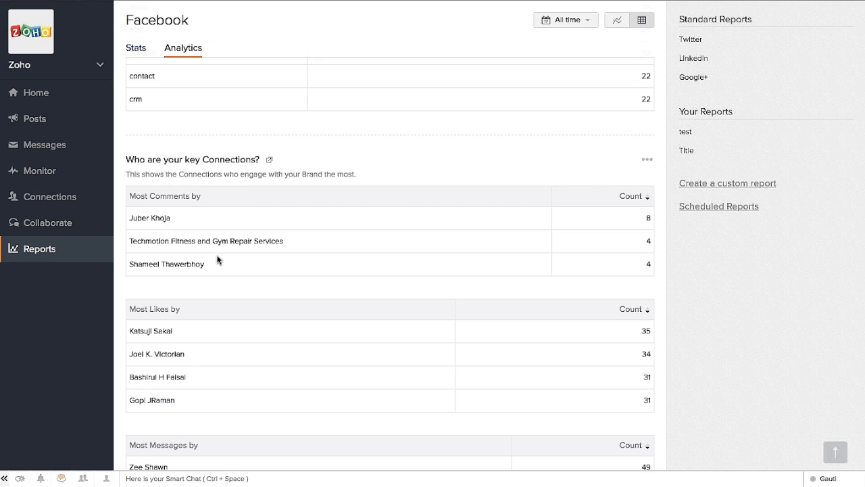
scroll(217, 259, down, 1)
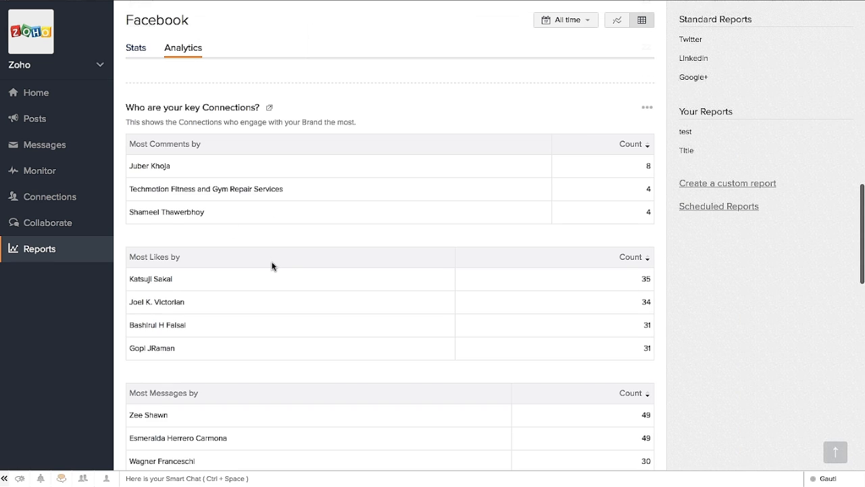
scroll(273, 264, down, 2)
scroll(223, 257, down, 1)
scroll(248, 269, down, 4)
scroll(248, 269, down, 1)
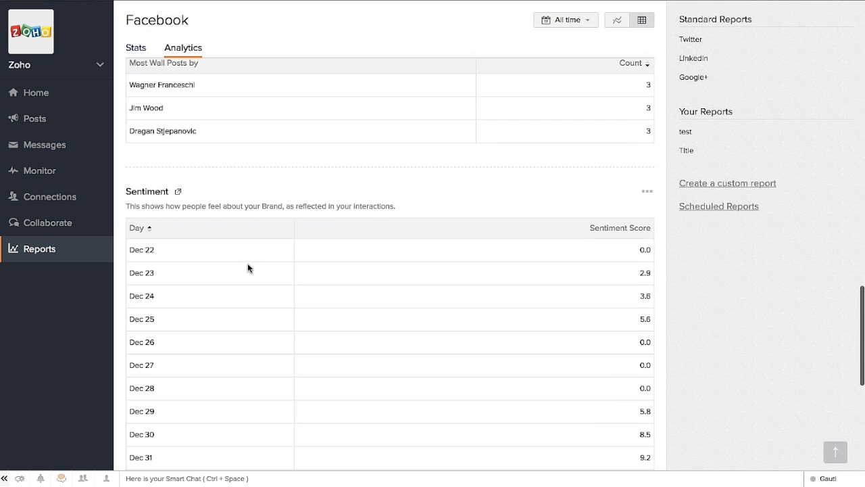
scroll(247, 269, down, 3)
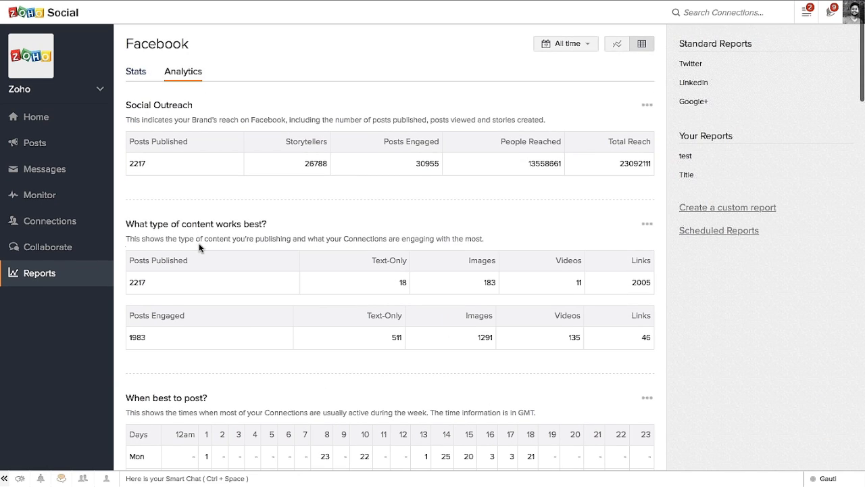
- Switch the Facebook analytics to chart view and look over the Social Outreach and content type charts
click(616, 49)
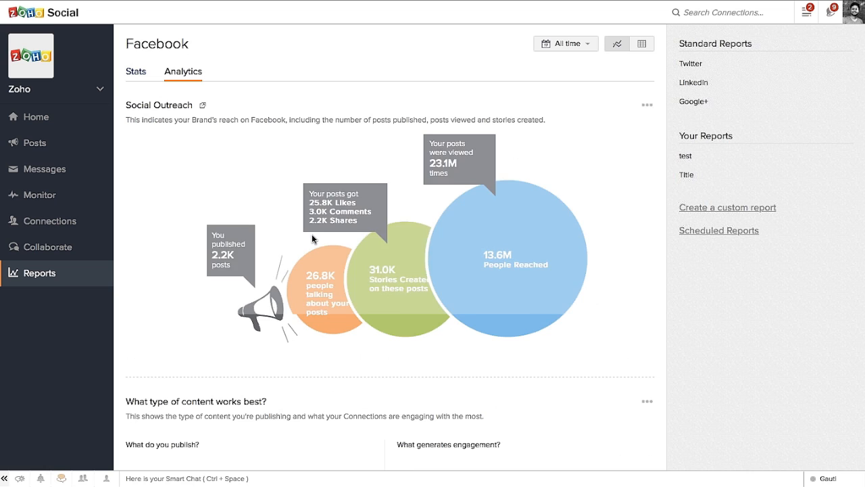
scroll(284, 196, down, 5)
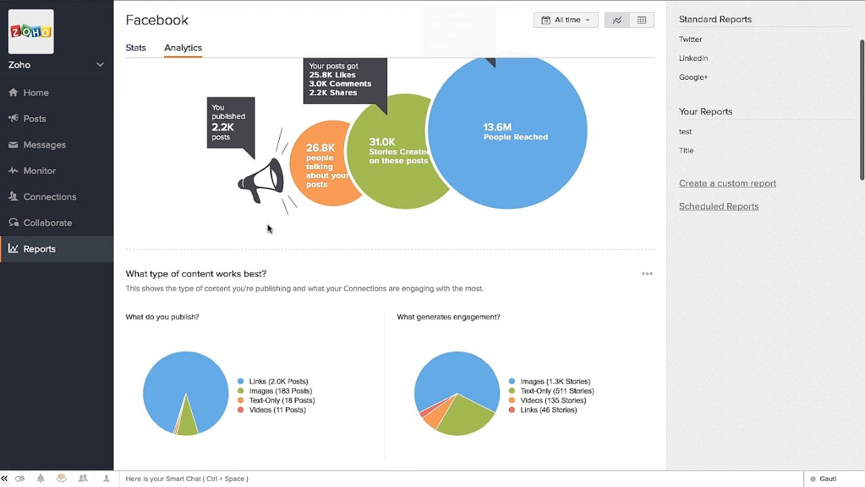
scroll(268, 227, down, 3)
scroll(268, 224, up, 10)
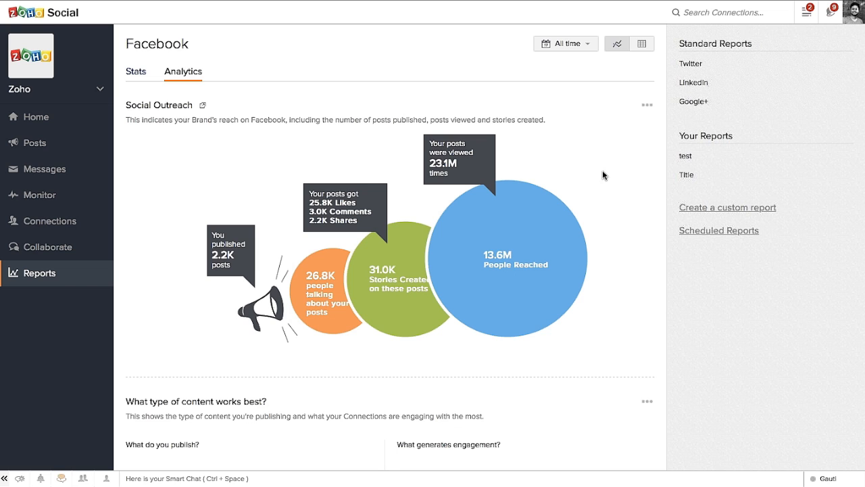
- Compare the Social Outreach chart with the pie charts of published content types and the engagement they generate
scroll(603, 175, down, 3)
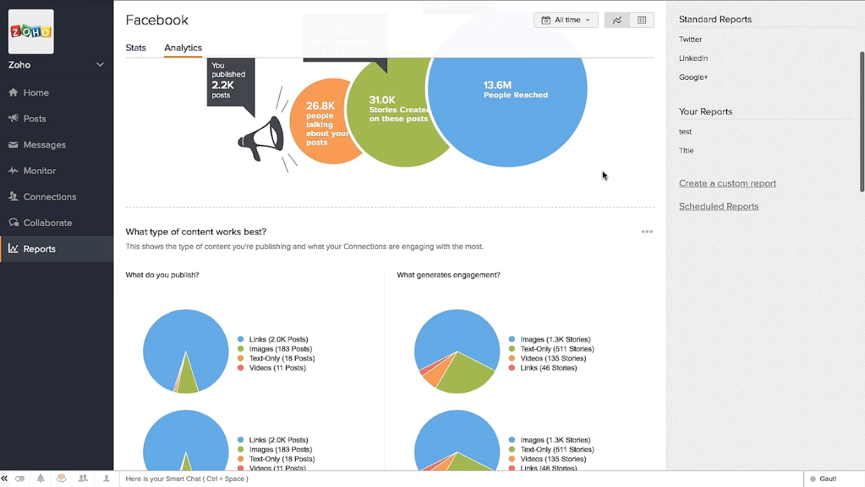
scroll(604, 175, up, 3)
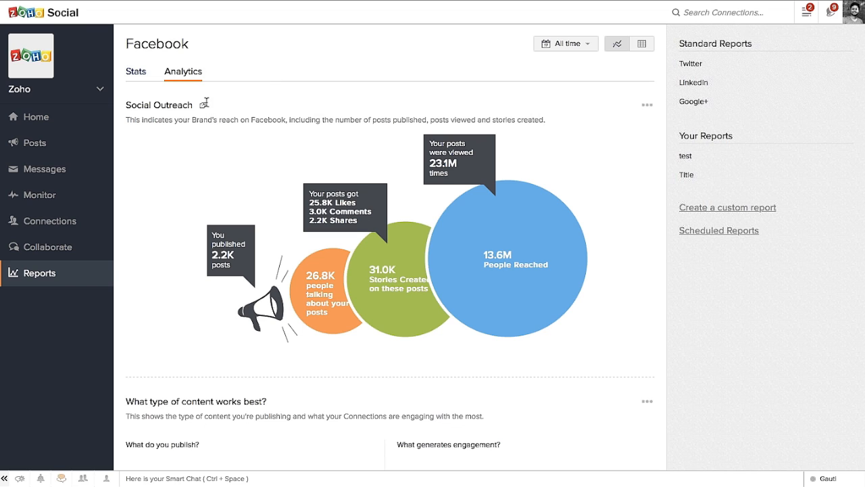
scroll(236, 189, down, 5)
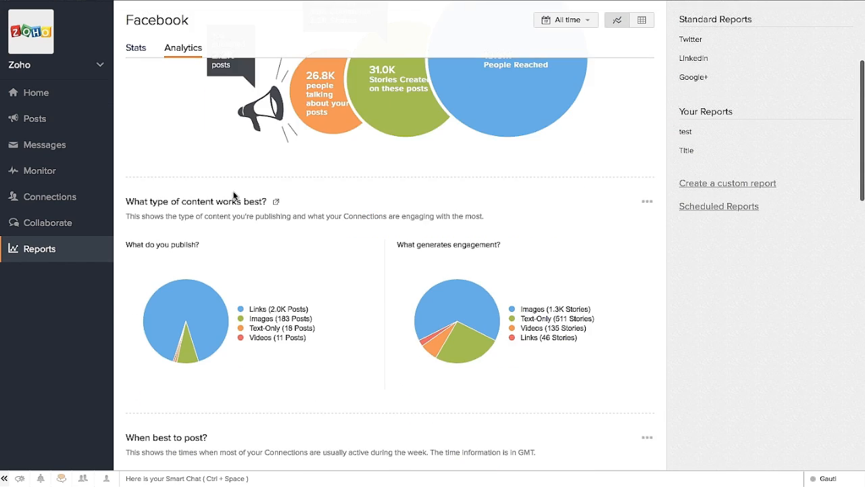
scroll(238, 232, up, 5)
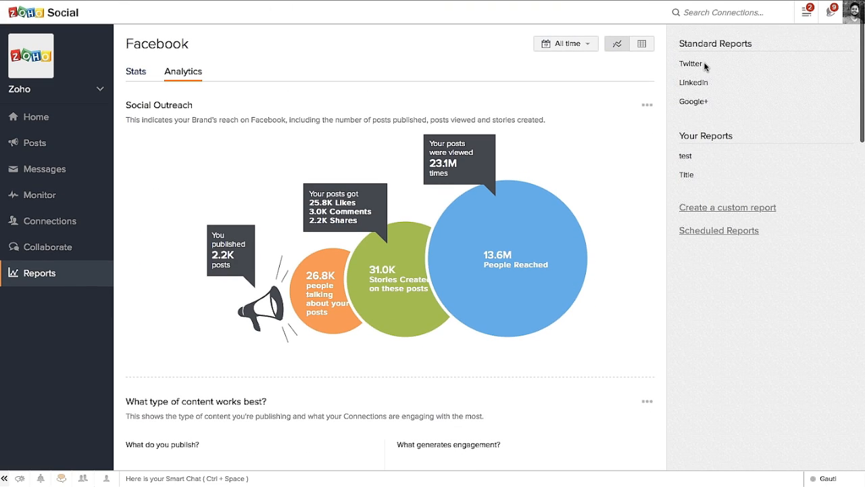
- Start a custom report and add the Twitter items Nature of Tweets, Key Connections and Connections' location
click(732, 209)
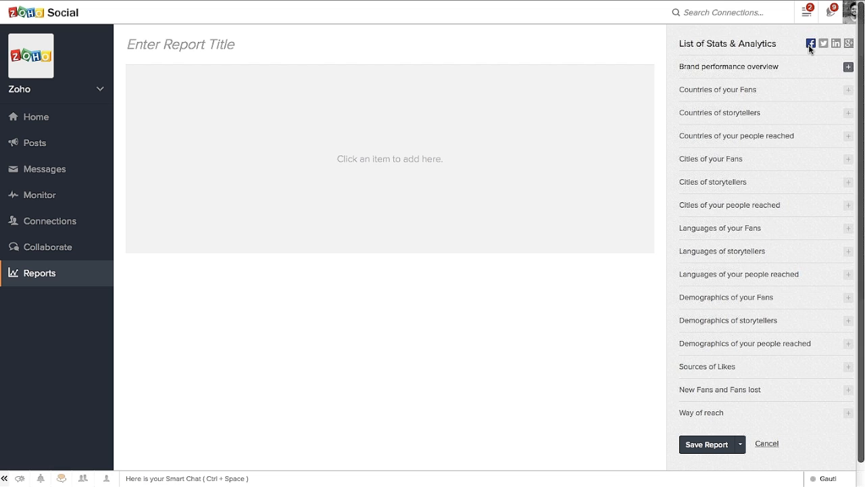
click(827, 43)
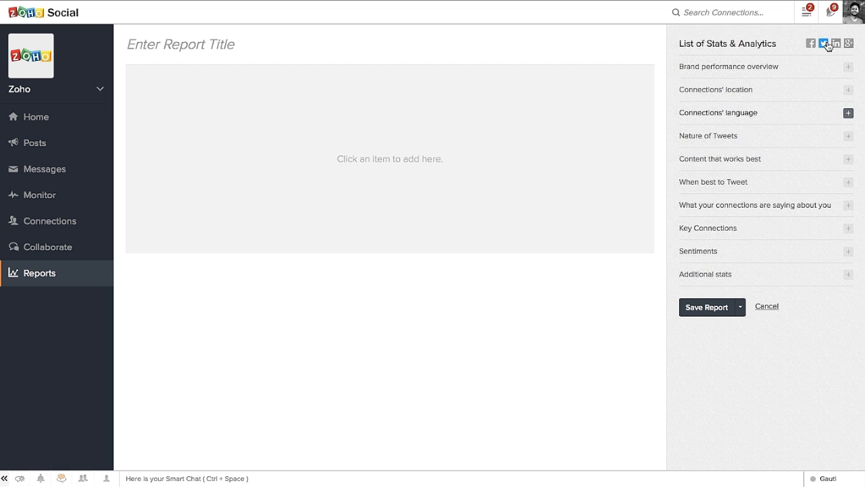
click(736, 135)
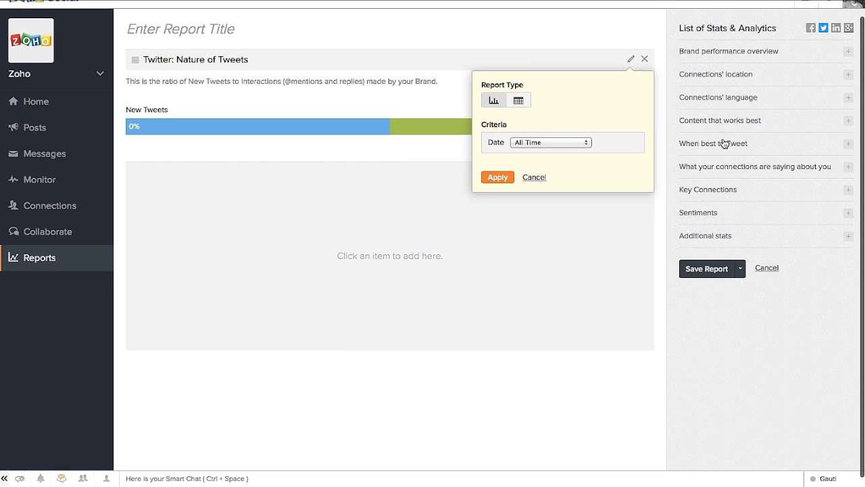
click(717, 193)
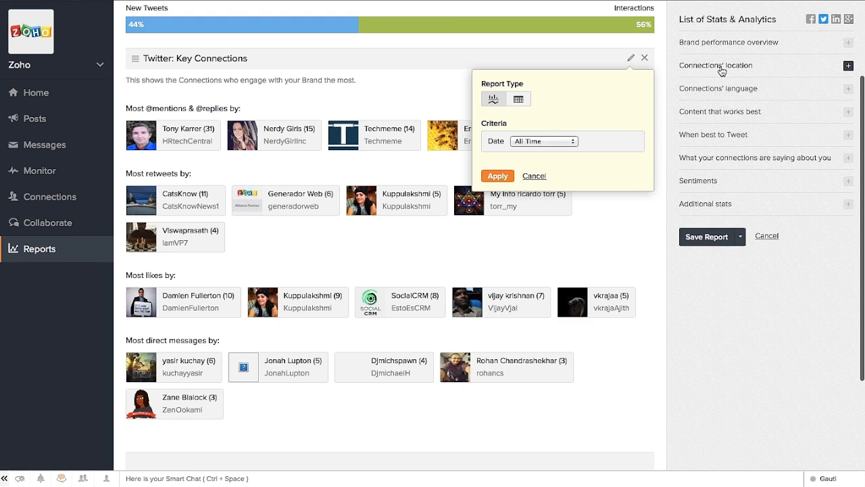
click(721, 65)
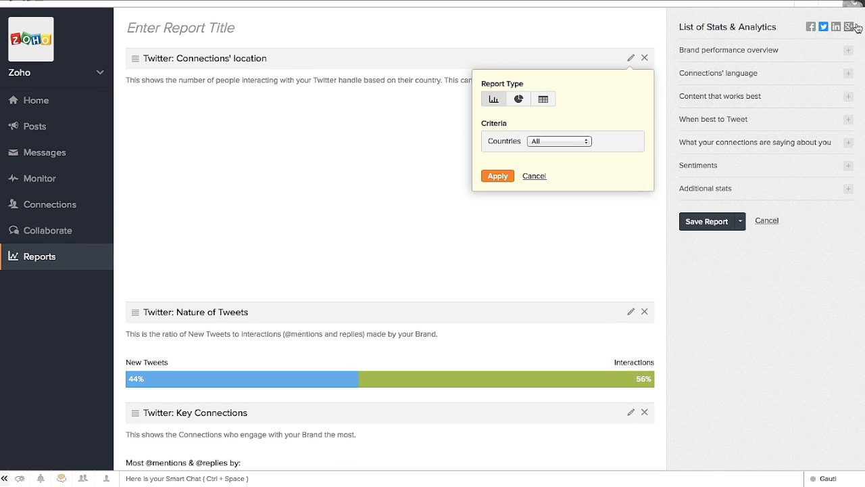
- Add the Facebook item Demographics of your people reached to the custom report and look over its contents
click(812, 27)
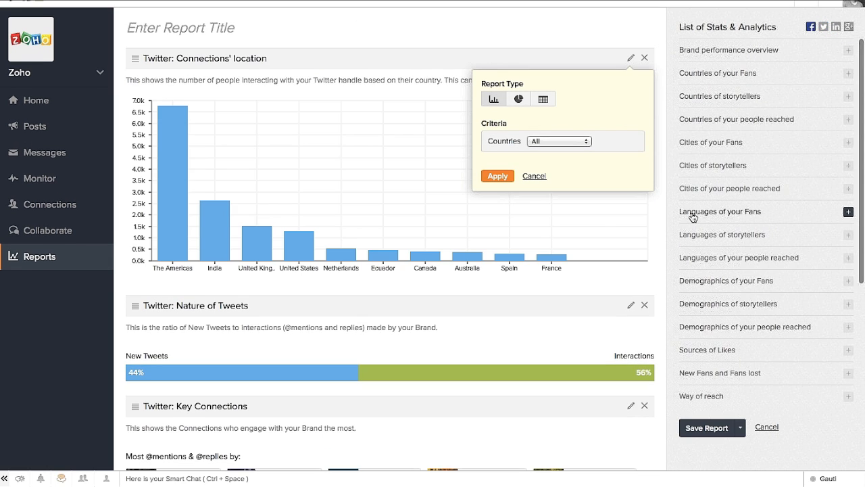
scroll(708, 200, down, 3)
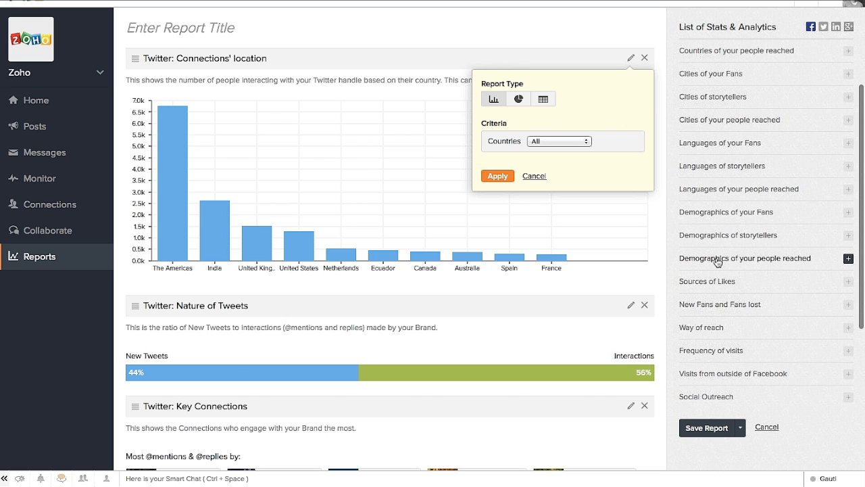
click(718, 262)
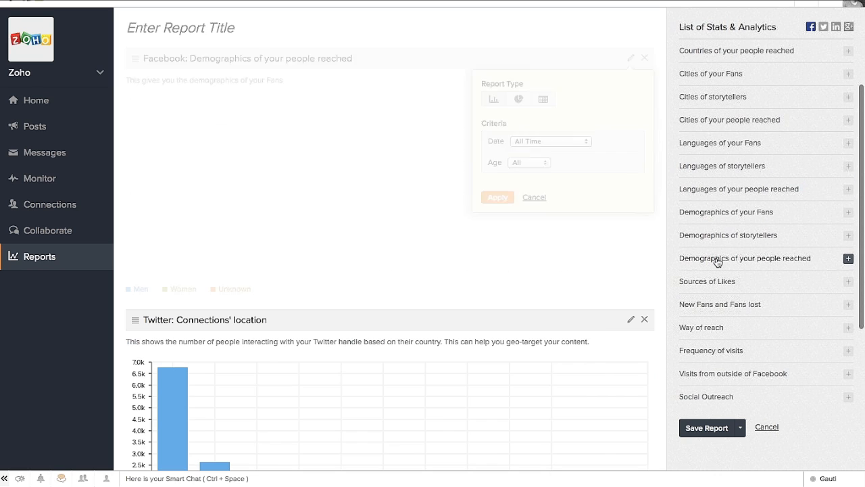
scroll(266, 259, down, 5)
scroll(266, 259, up, 5)
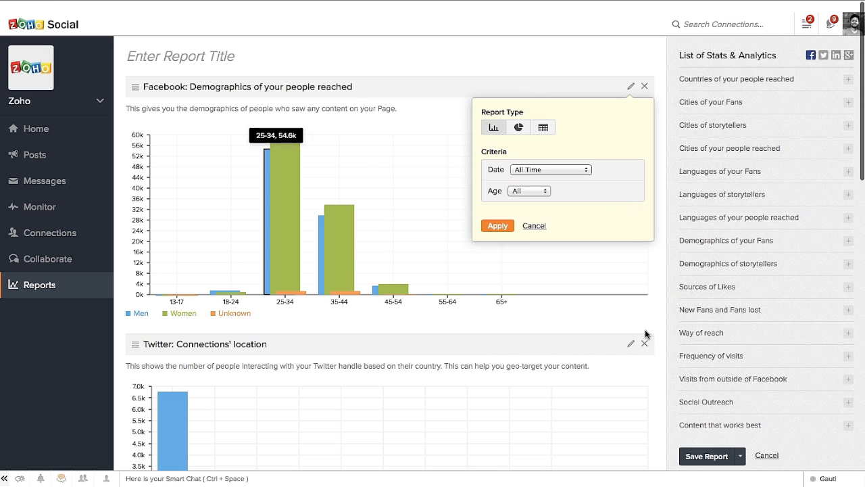
- Check the custom report's saving and scheduling options and its title field, and discard the report without saving
click(741, 444)
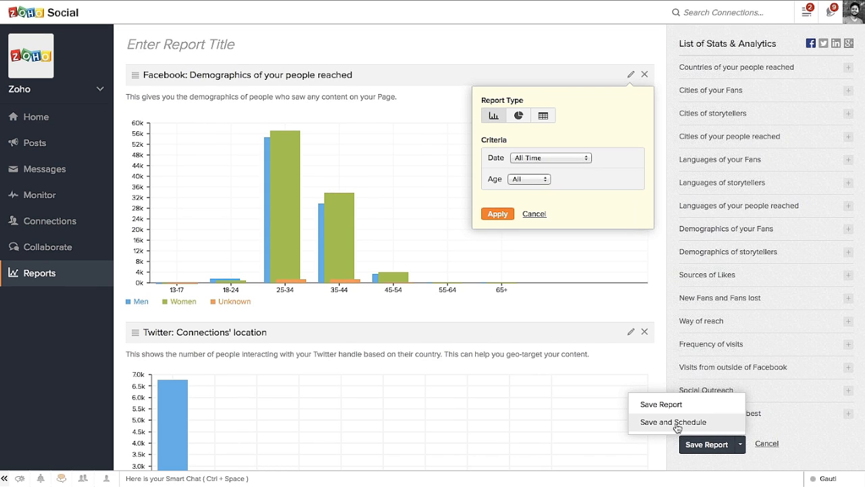
click(438, 47)
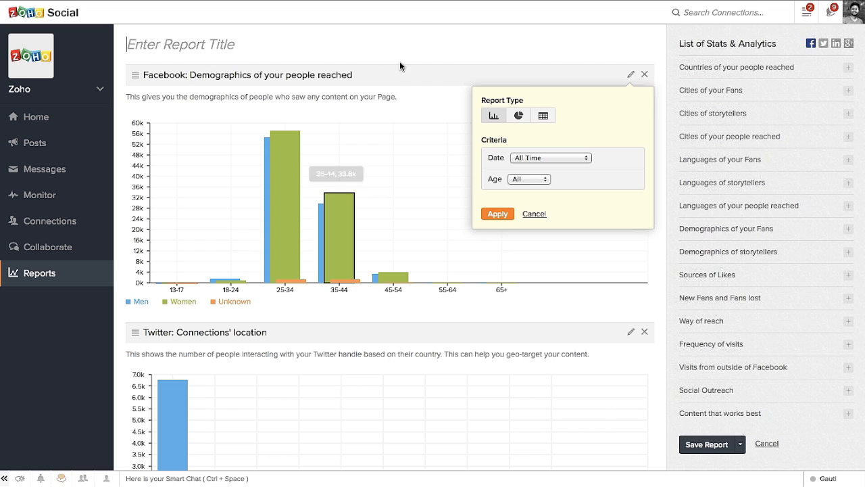
click(768, 445)
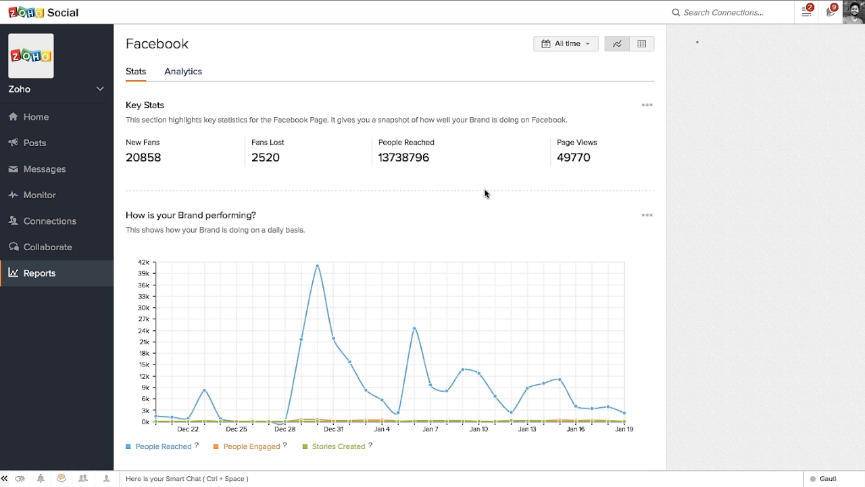